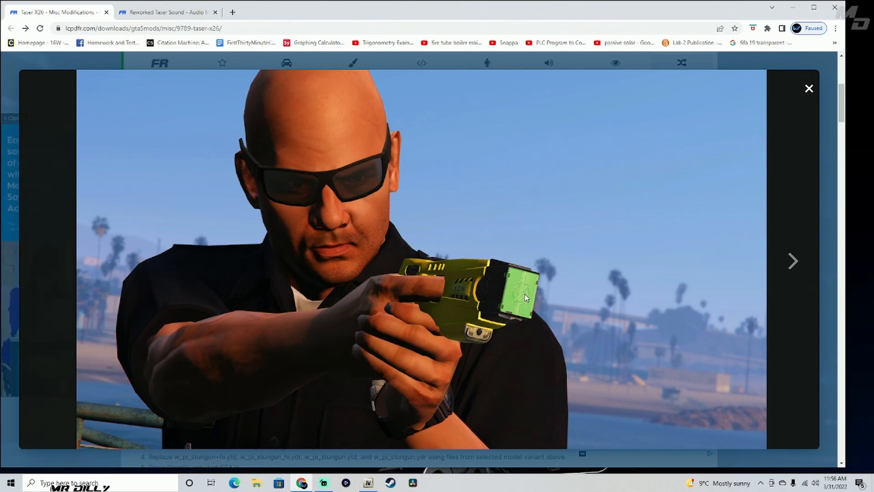
Step: Show the download files of the Taser X26 mod and highlight the version 1.1.0 zip
{"action": "left_click", "coordinate": [809, 88]}
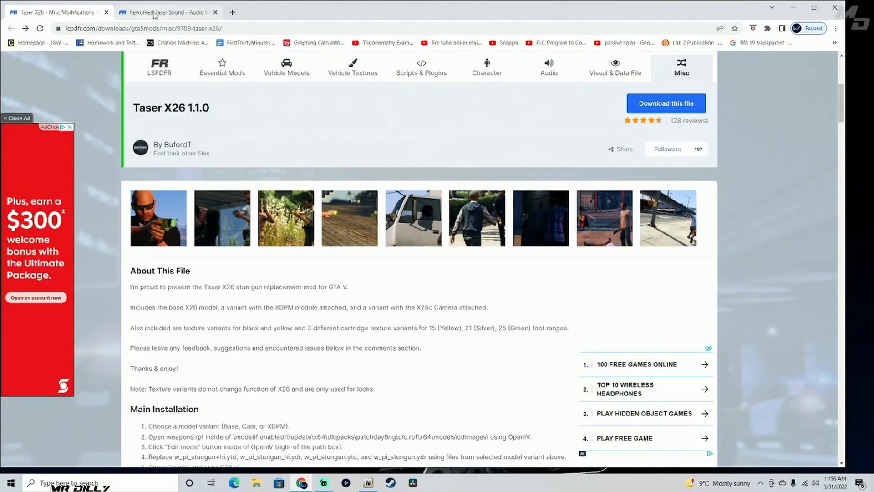
{"action": "left_click", "coordinate": [153, 12]}
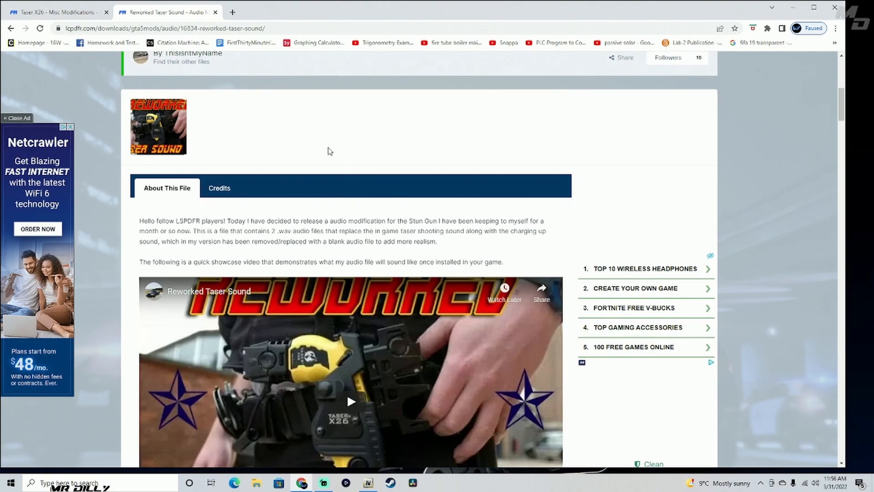
{"action": "left_click", "coordinate": [58, 12]}
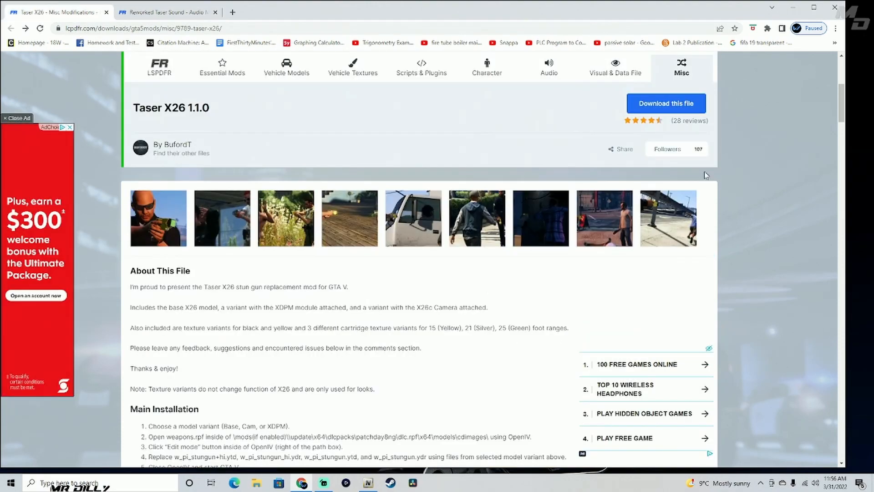
{"action": "left_click", "coordinate": [666, 105]}
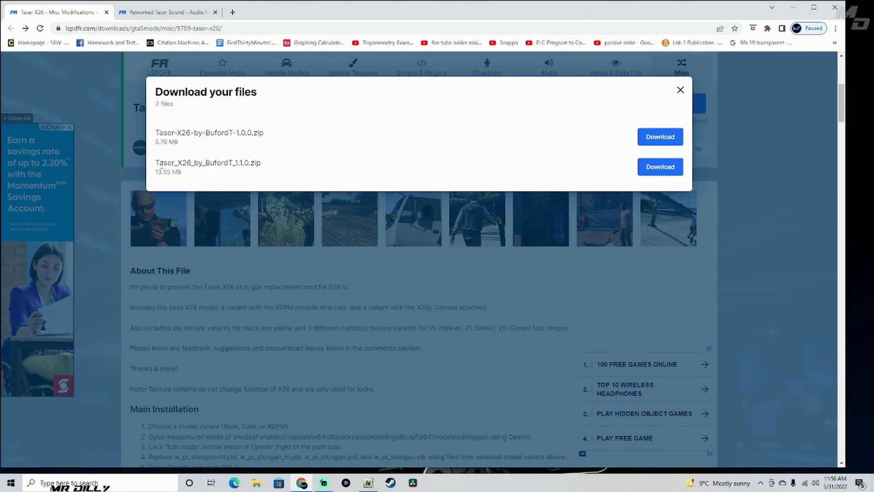
{"action": "left_click_drag", "start_coordinate": [161, 167], "coordinate": [231, 172]}
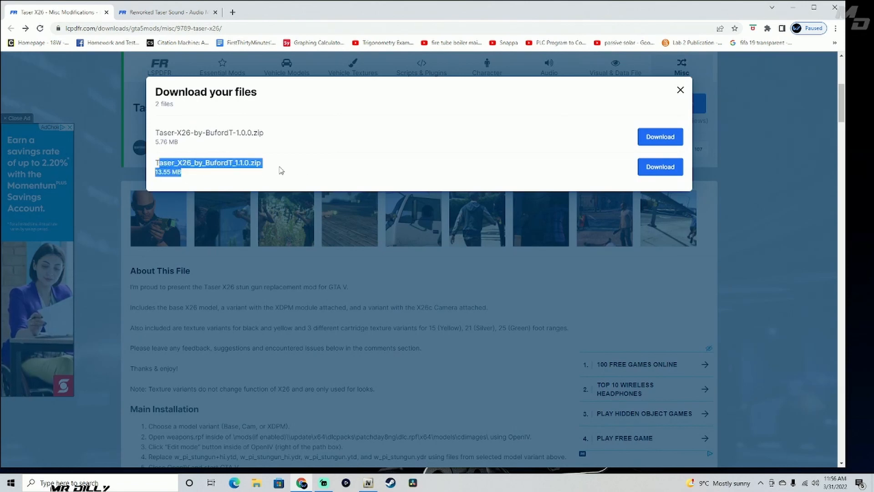
Step: Show the download files of the Reworked Taser Sound mod, highlighting Taser Sound 1.1.0.rar, and close the list
{"action": "left_click", "coordinate": [174, 12]}
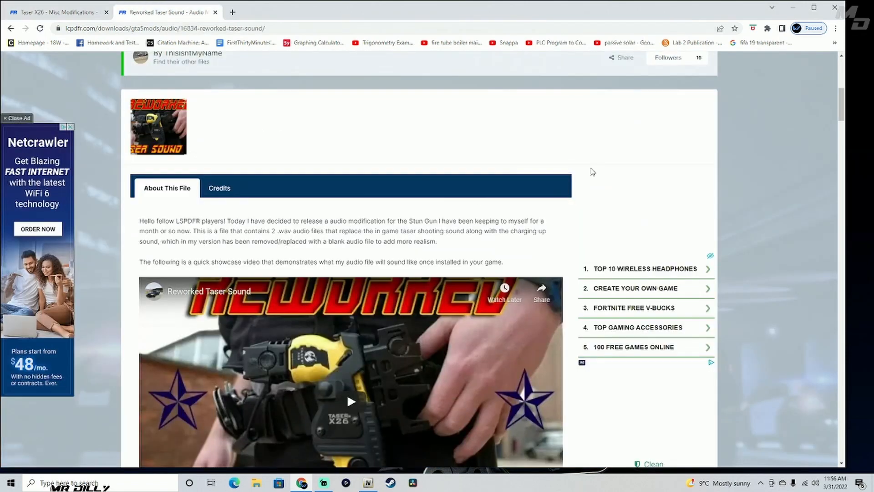
{"action": "scroll", "coordinate": [593, 172], "scroll_direction": "up", "scroll_amount": 6}
{"action": "left_click", "coordinate": [666, 288]}
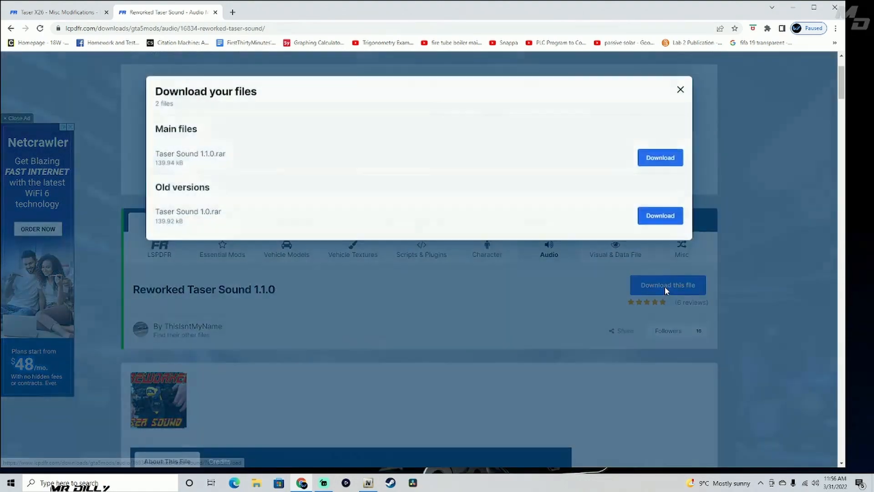
{"action": "left_click_drag", "start_coordinate": [155, 155], "coordinate": [241, 160]}
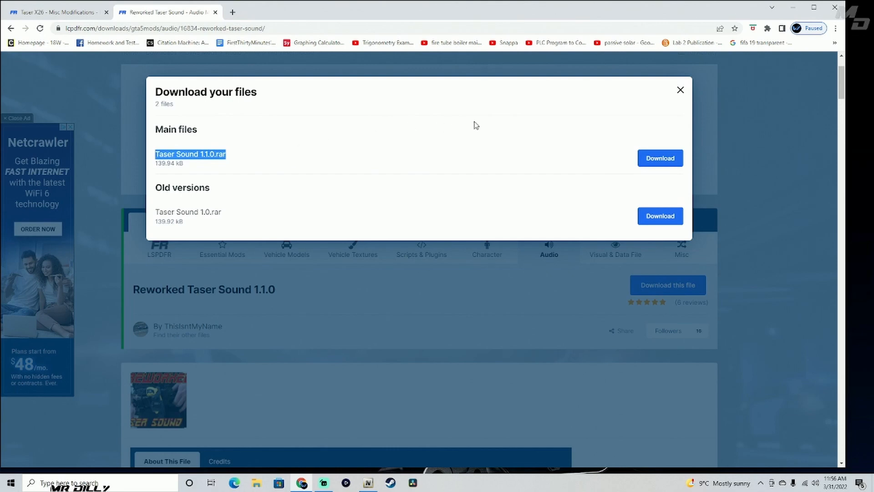
{"action": "left_click", "coordinate": [681, 91]}
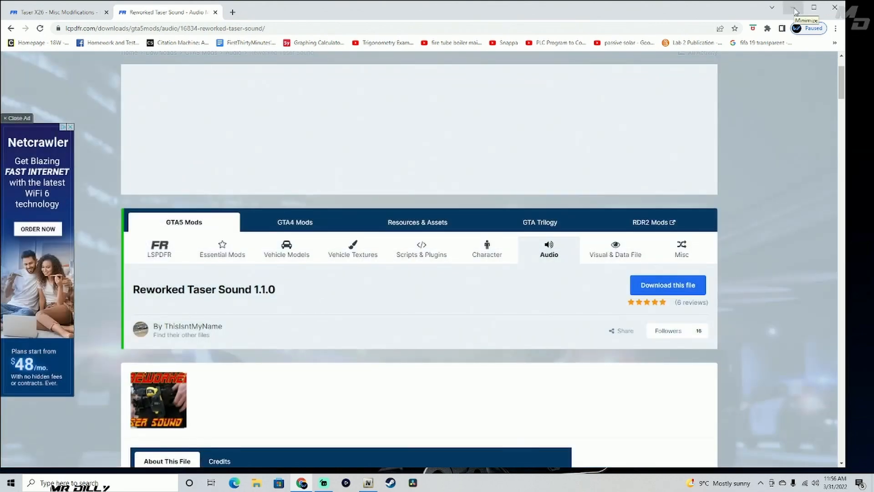
Step: Switch to OpenIV and extract the Taser X26 archive from the desktop into a folder window placed beside it
{"action": "left_click", "coordinate": [794, 8]}
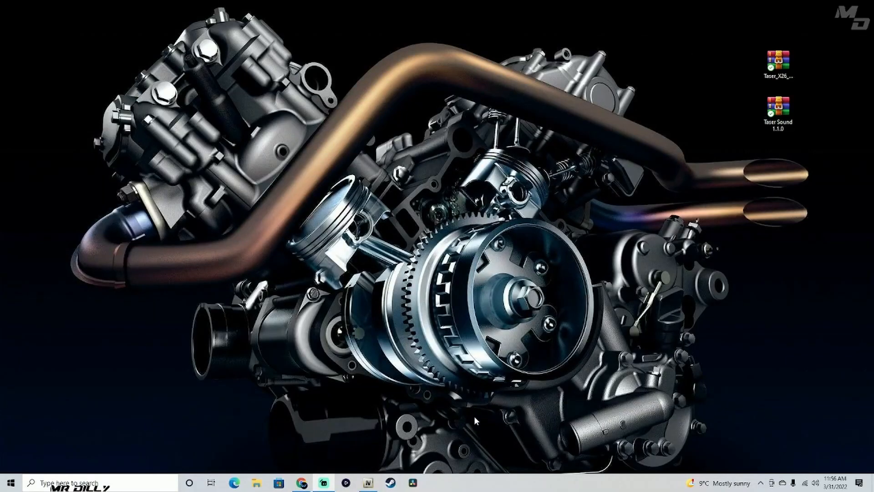
{"action": "left_click", "coordinate": [370, 486]}
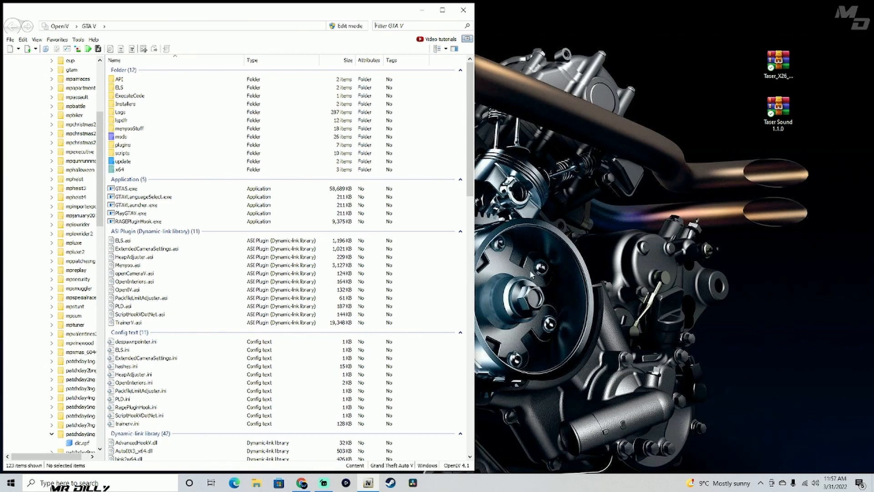
{"action": "left_click", "coordinate": [780, 73]}
{"action": "double_click", "coordinate": [785, 67]}
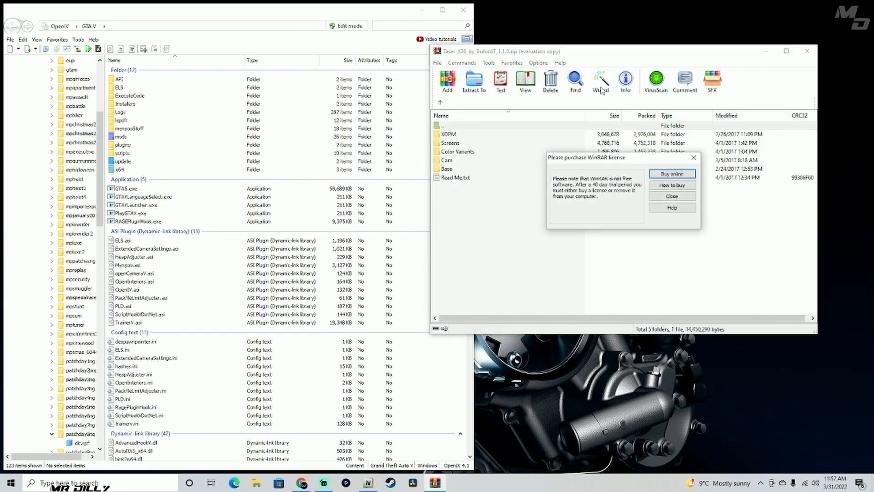
{"action": "left_click", "coordinate": [674, 196]}
{"action": "left_click", "coordinate": [601, 81]}
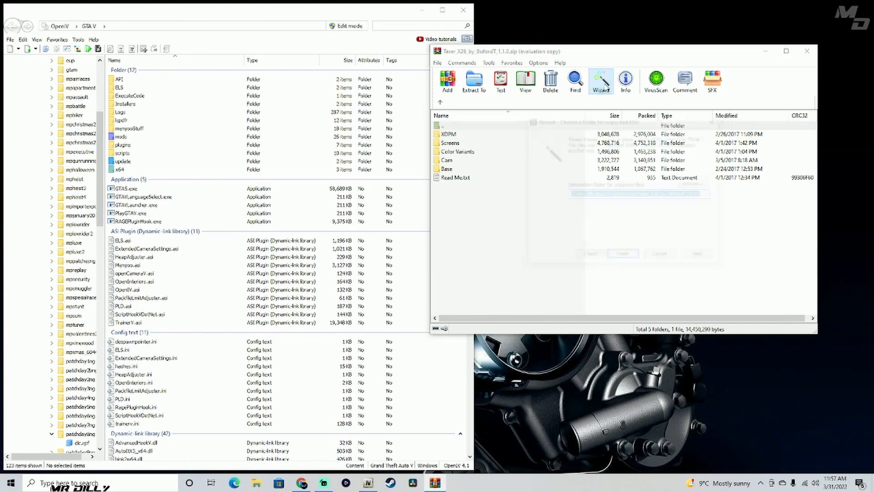
{"action": "left_click", "coordinate": [629, 257]}
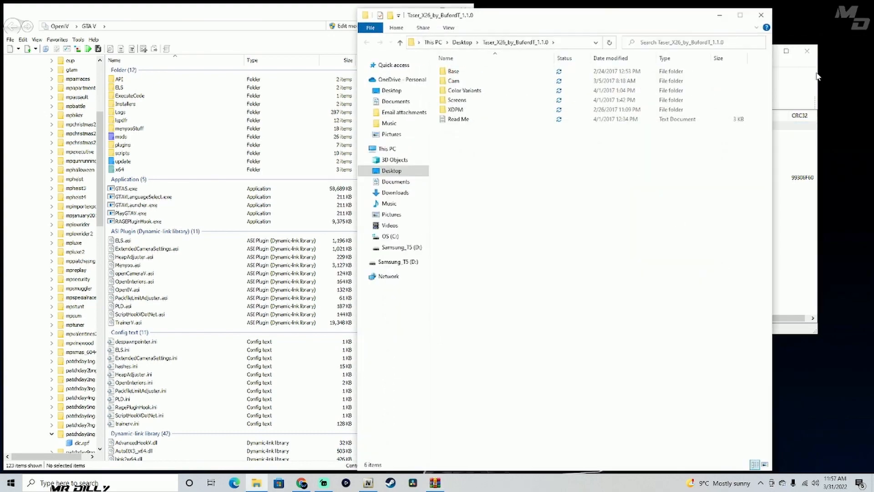
{"action": "left_click_drag", "start_coordinate": [550, 23], "coordinate": [669, 19]}
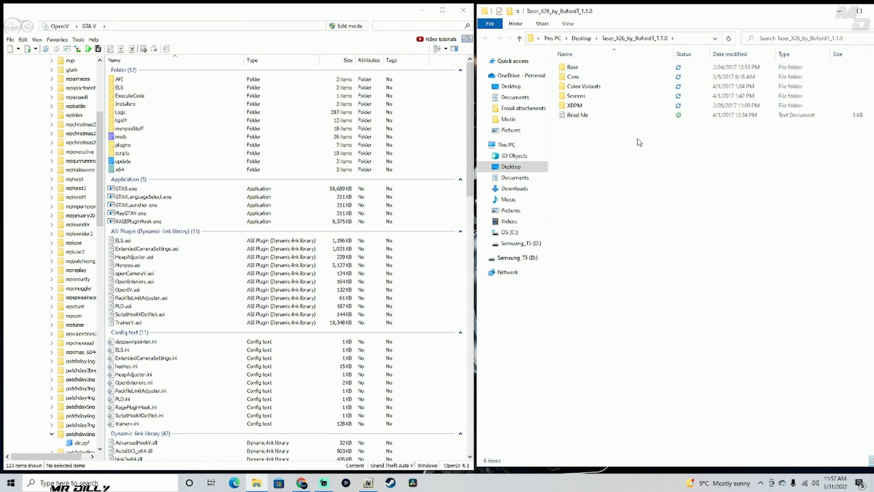
Step: Open the Taser X26 Read Me beside OpenIV and highlight the main installation line giving the weapons.rpf path
{"action": "double_click", "coordinate": [697, 116]}
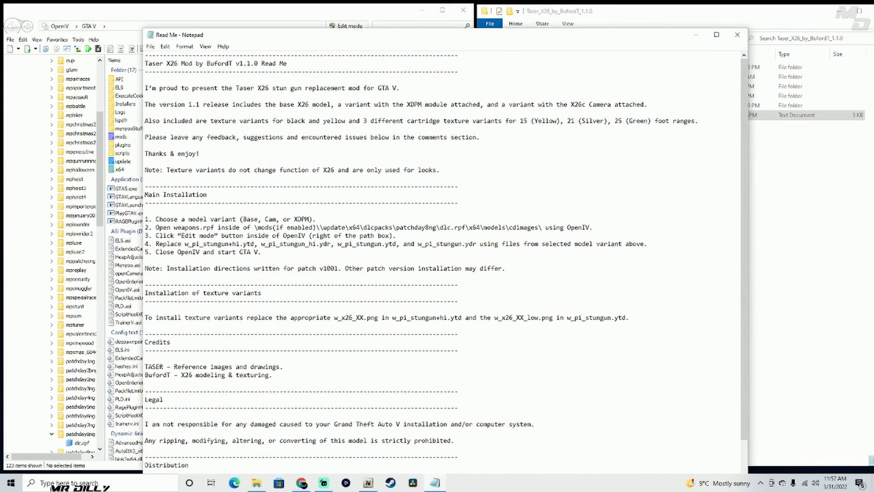
{"action": "left_click_drag", "start_coordinate": [437, 42], "coordinate": [627, 17]}
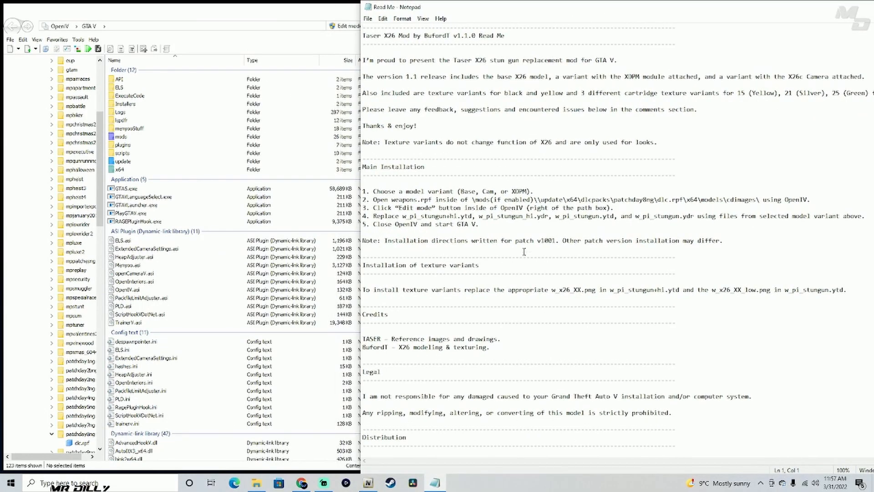
{"action": "left_click_drag", "start_coordinate": [375, 200], "coordinate": [604, 195]}
{"action": "left_click_drag", "start_coordinate": [763, 192], "coordinate": [816, 197]}
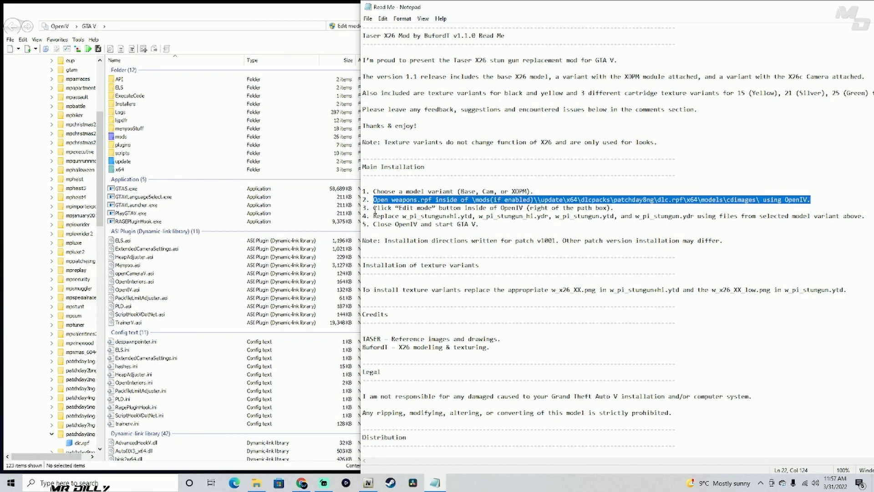
Step: In OpenIV, go to the mods\update\x64\dlcpacks folder
{"action": "left_click", "coordinate": [253, 22]}
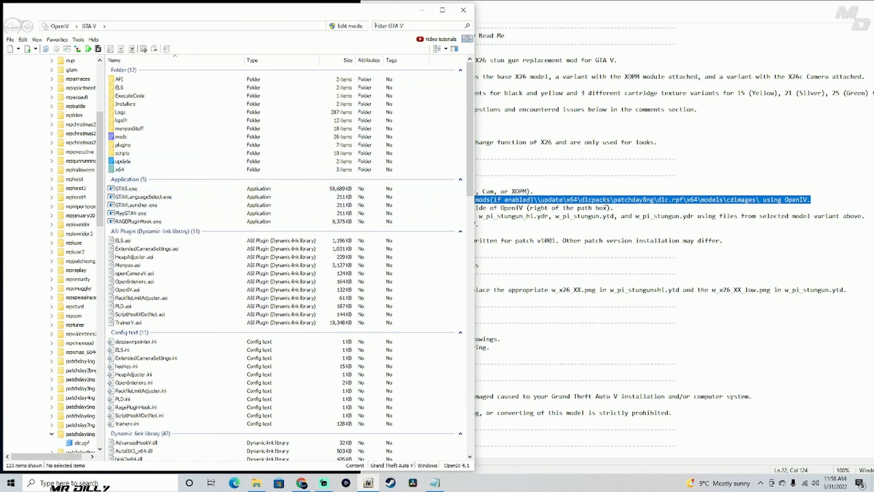
{"action": "left_click", "coordinate": [142, 138]}
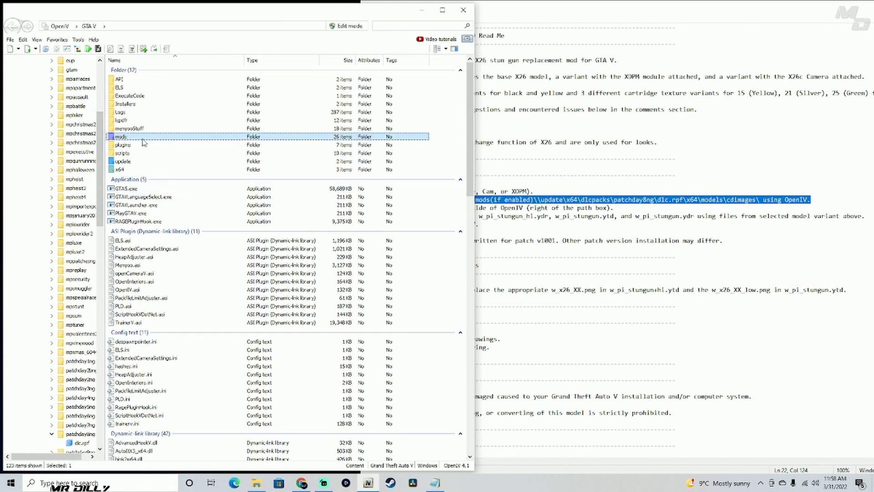
{"action": "double_click", "coordinate": [142, 141]}
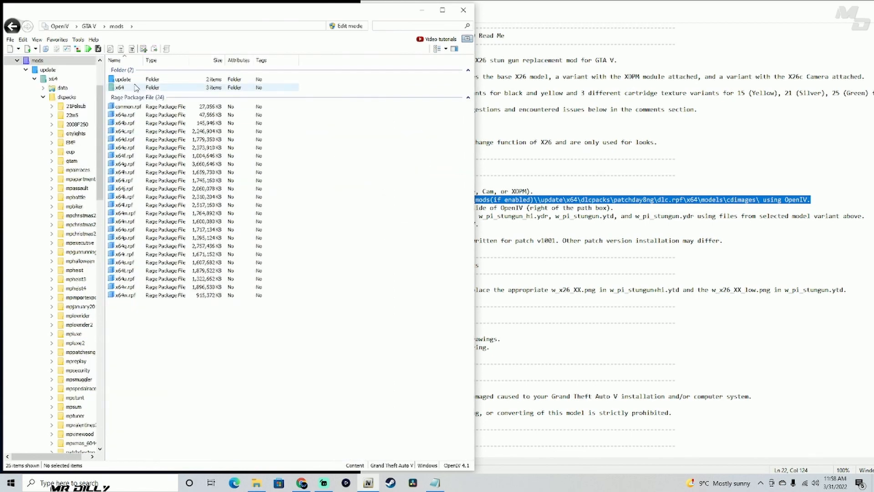
{"action": "double_click", "coordinate": [164, 80]}
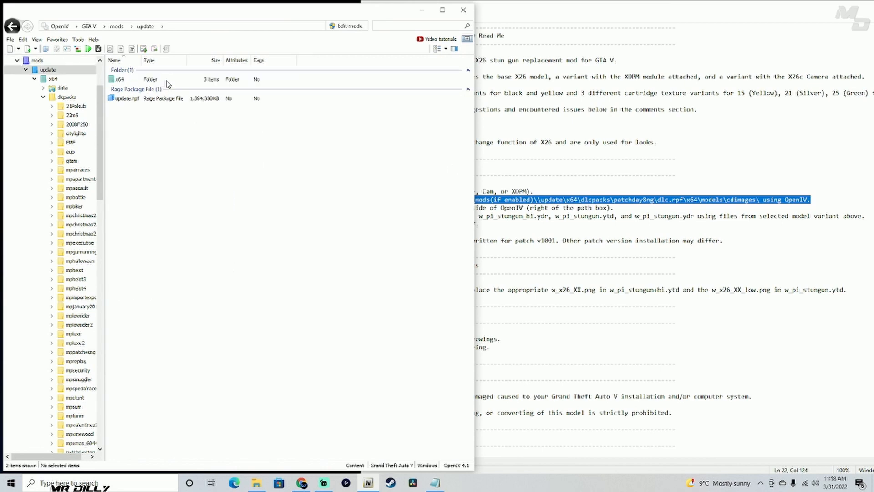
{"action": "double_click", "coordinate": [164, 80]}
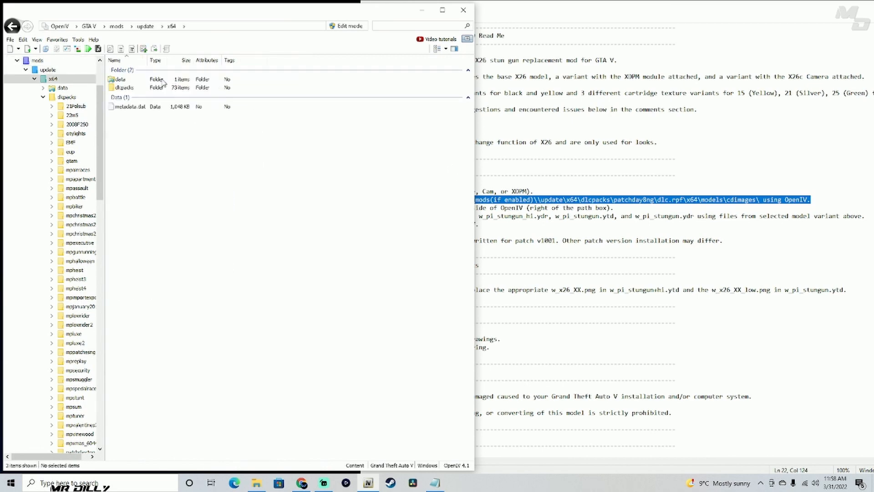
{"action": "double_click", "coordinate": [139, 88]}
Step: Following the Read Me path, open patchday8ng in dlcpacks and go to the x64 folder inside its dlc.rpf
{"action": "left_click", "coordinate": [616, 199]}
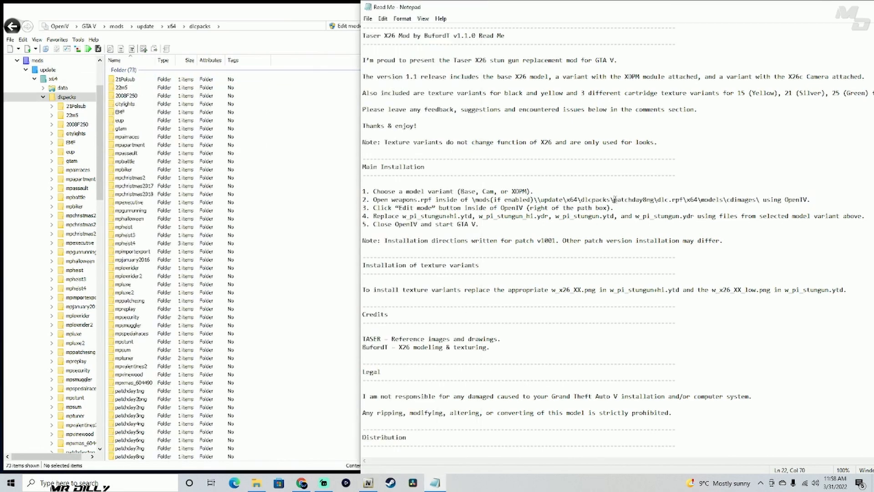
{"action": "left_click_drag", "start_coordinate": [622, 201], "coordinate": [652, 204]}
{"action": "scroll", "coordinate": [230, 302], "scroll_direction": "down", "scroll_amount": 5}
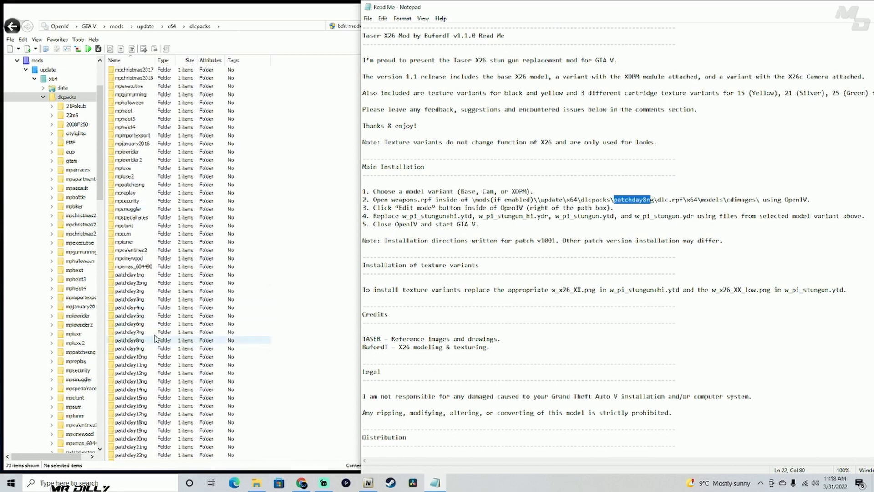
{"action": "left_click", "coordinate": [150, 345]}
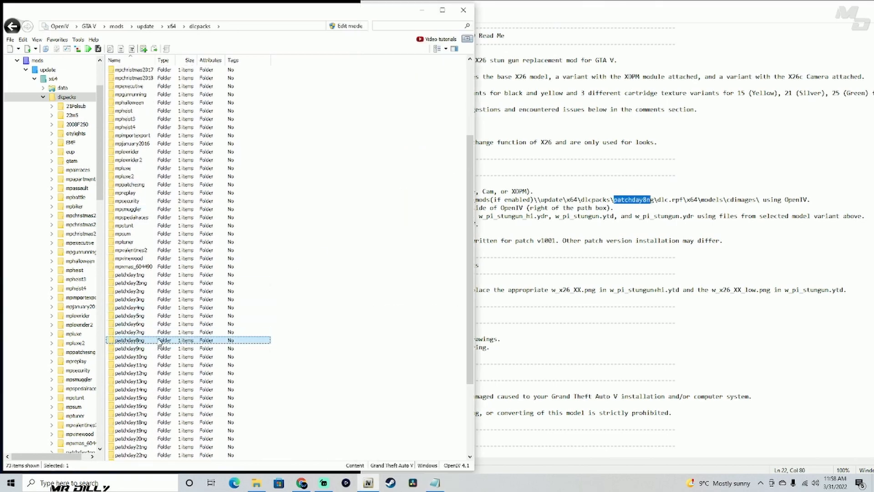
{"action": "double_click", "coordinate": [131, 341]}
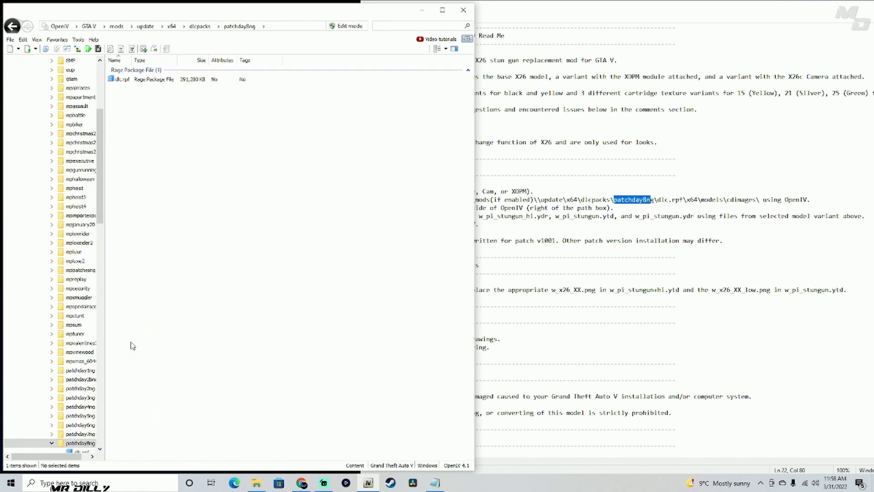
{"action": "double_click", "coordinate": [139, 80]}
{"action": "double_click", "coordinate": [139, 81]}
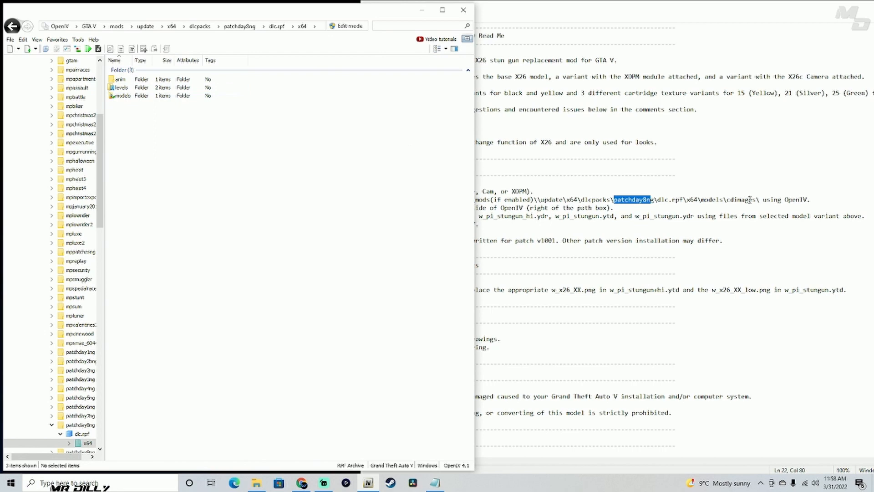
Step: Highlight models in the Read Me path and go to the models\cdimages folder in OpenIV
{"action": "double_click", "coordinate": [711, 200]}
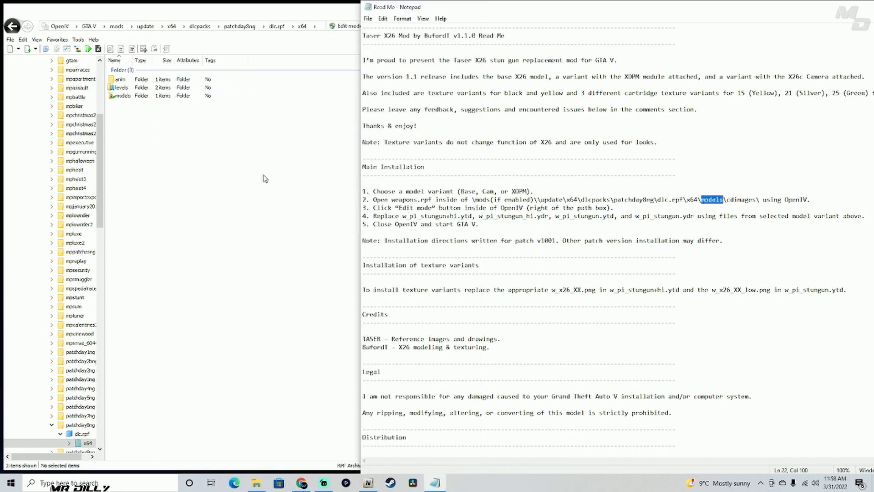
{"action": "left_click", "coordinate": [120, 97]}
{"action": "double_click", "coordinate": [142, 96]}
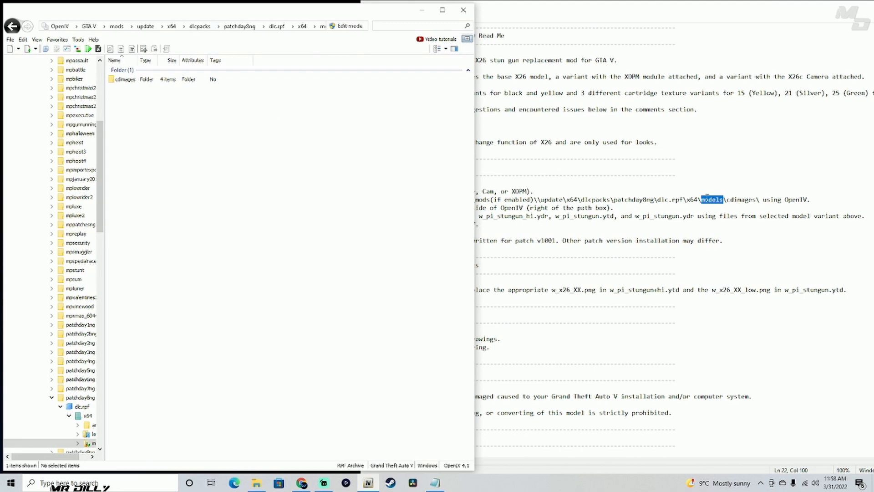
{"action": "double_click", "coordinate": [128, 80]}
Step: Open the weapons.rpf package in the cdimages folder
{"action": "left_click_drag", "start_coordinate": [127, 118], "coordinate": [136, 78]}
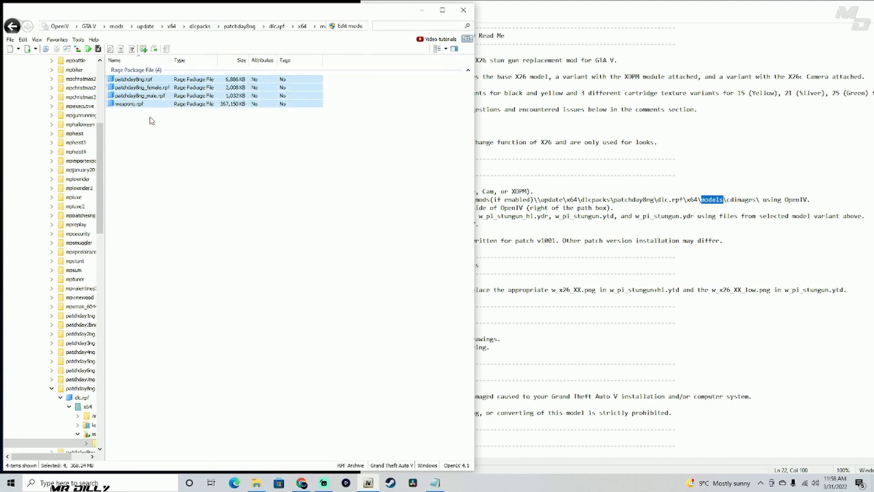
{"action": "left_click", "coordinate": [180, 128]}
{"action": "left_click", "coordinate": [126, 104]}
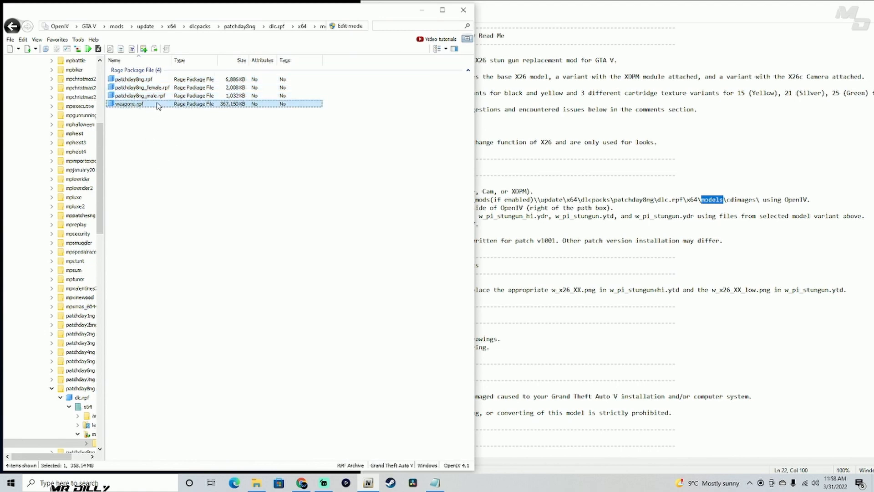
{"action": "double_click", "coordinate": [197, 103]}
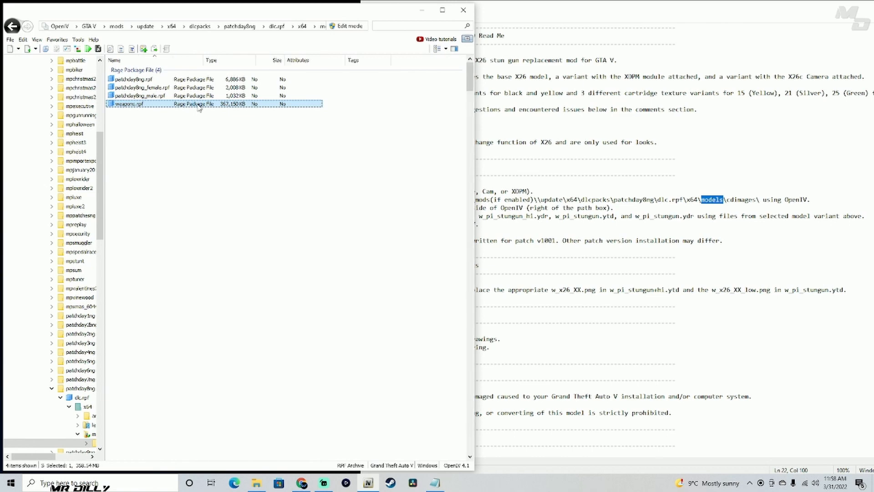
Step: Look up the w_pi_stungun file name in the Read Me and filter weapons.rpf by "w_pi_stu"
{"action": "scroll", "coordinate": [185, 224], "scroll_direction": "down", "scroll_amount": 2}
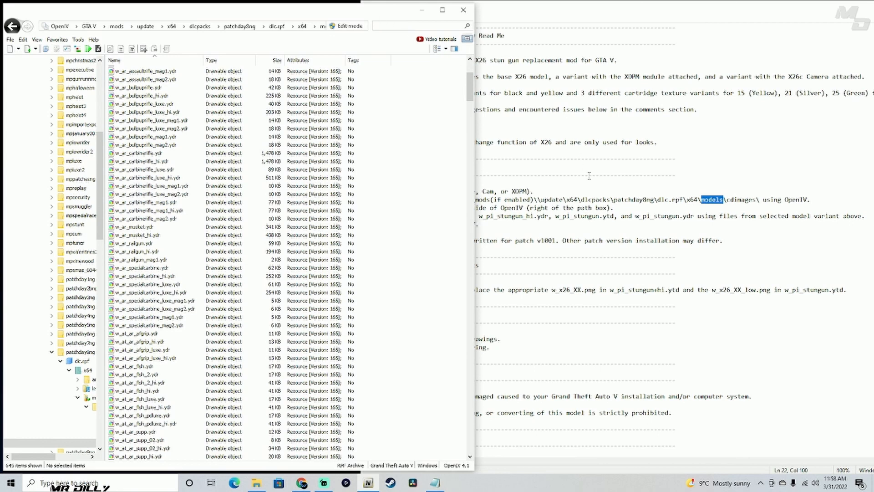
{"action": "left_click", "coordinate": [637, 217]}
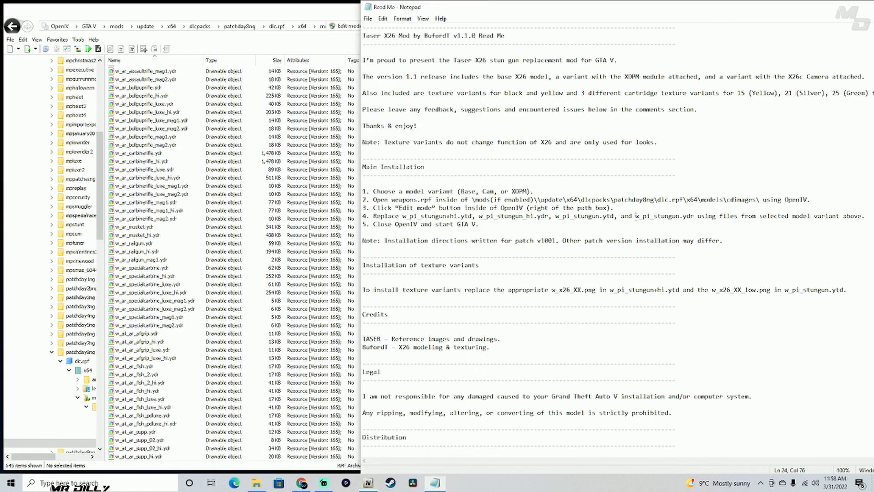
{"action": "left_click_drag", "start_coordinate": [636, 217], "coordinate": [681, 217]}
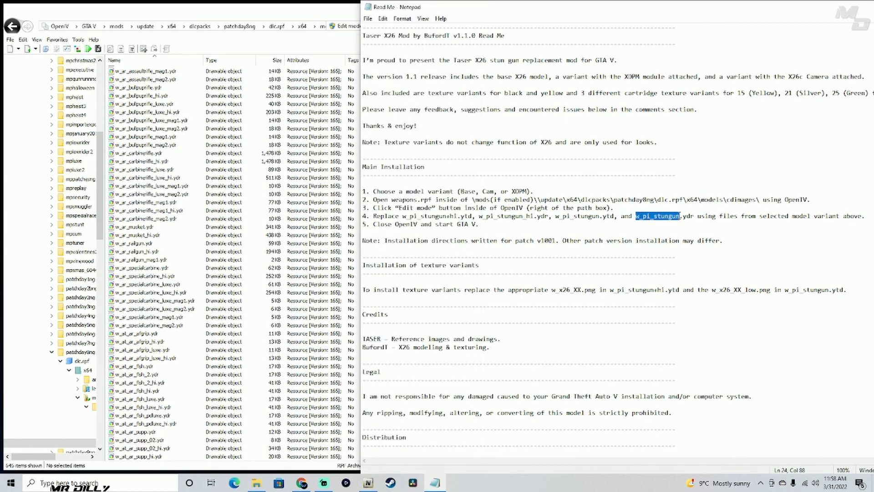
{"action": "left_click", "coordinate": [333, 19]}
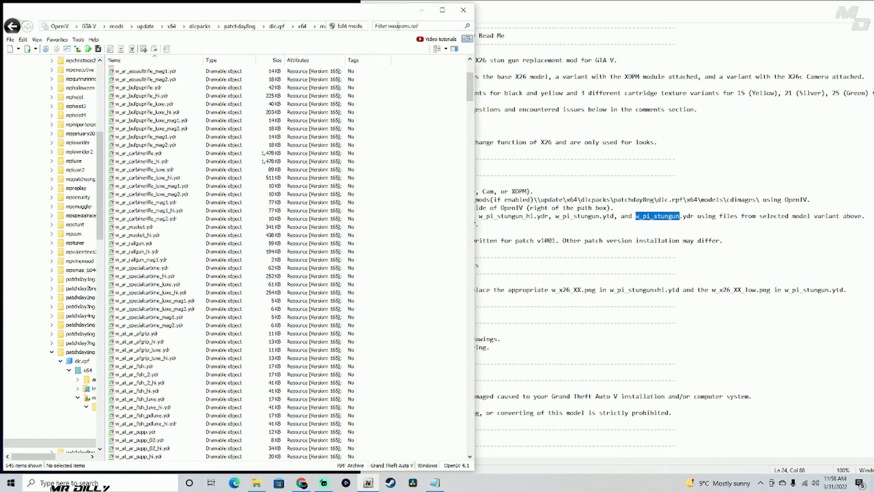
{"action": "left_click", "coordinate": [398, 25]}
{"action": "type", "text": "w"}
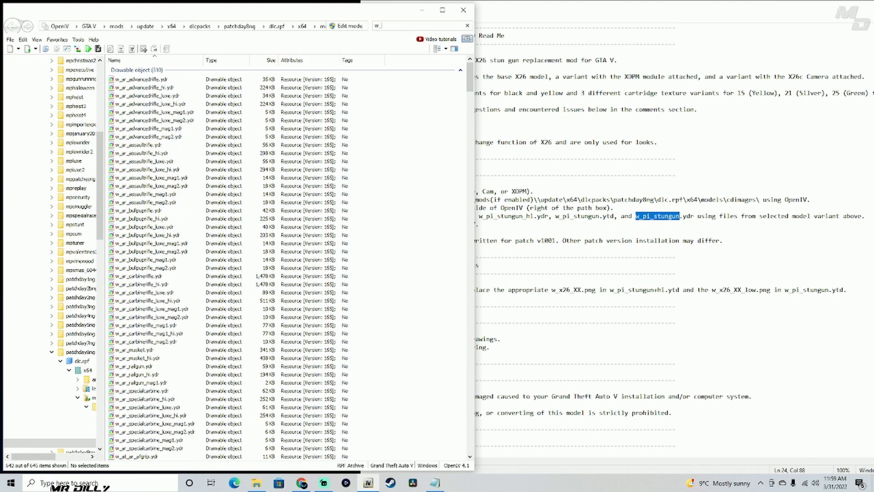
{"action": "type", "text": "_pi"}
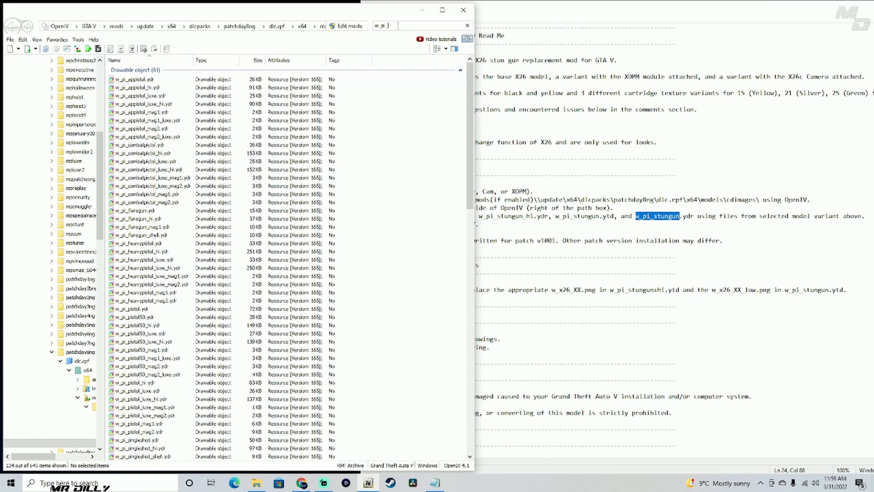
{"action": "type", "text": "_stu"}
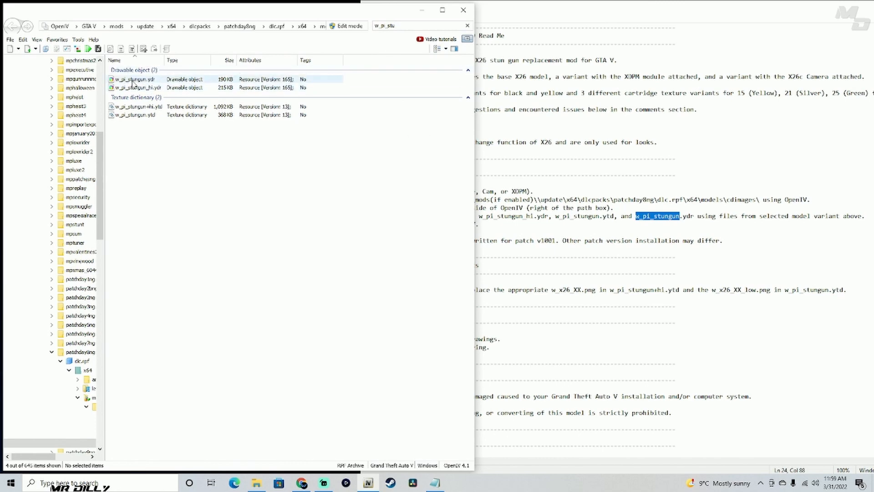
Step: Preview w_pi_stungun.ydr from another side in the model viewer, minimize the Read Me, and close the preview
{"action": "left_click", "coordinate": [190, 80]}
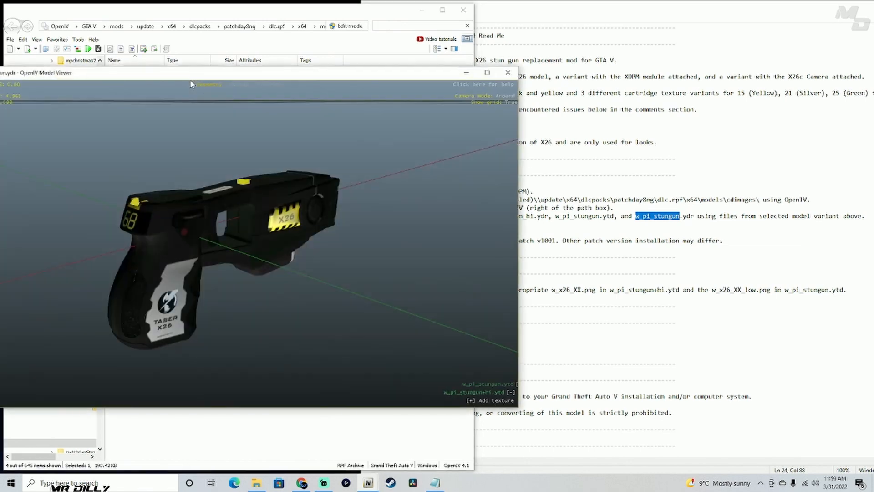
{"action": "left_click_drag", "start_coordinate": [182, 200], "coordinate": [283, 227]}
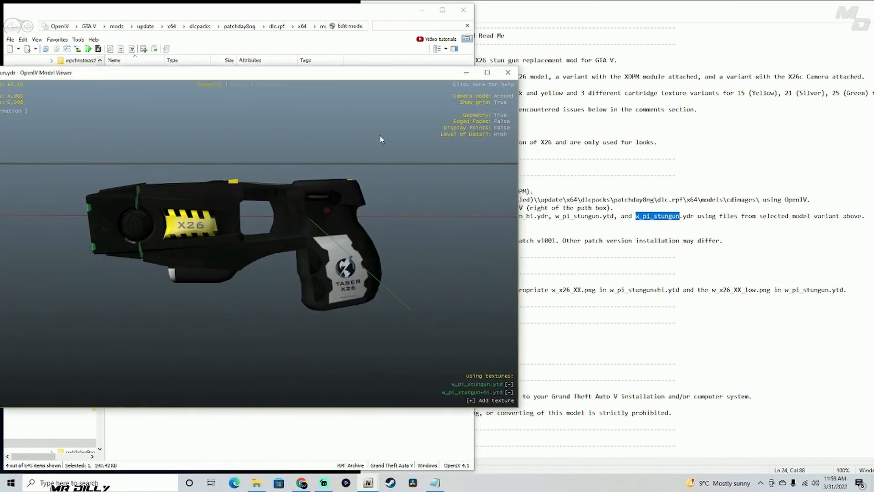
{"action": "left_click", "coordinate": [637, 13]}
{"action": "left_click_drag", "start_coordinate": [637, 17], "coordinate": [381, 34]}
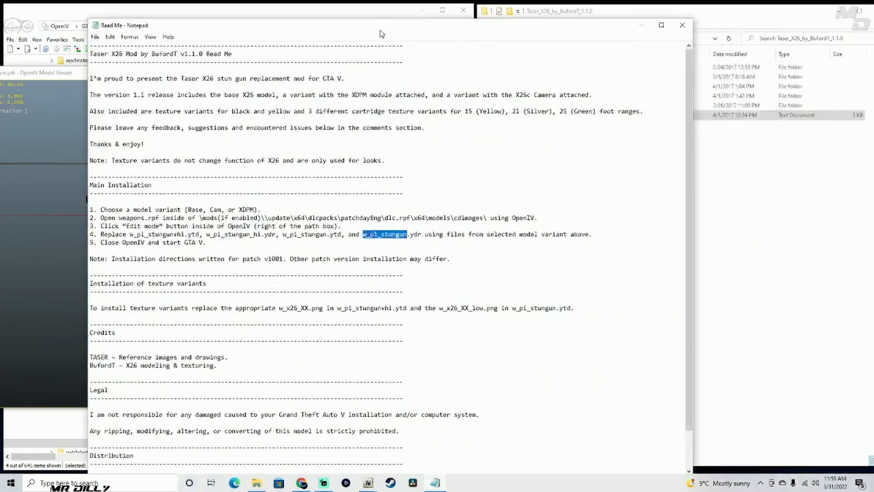
{"action": "left_click", "coordinate": [641, 26]}
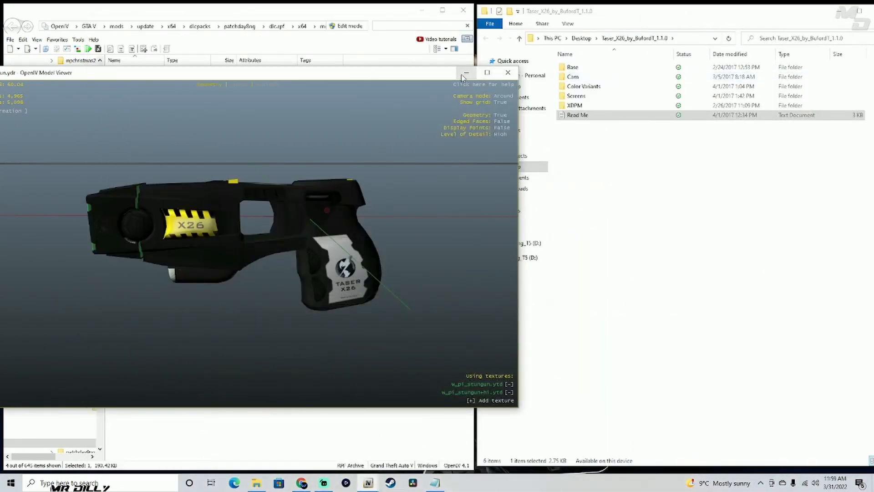
{"action": "left_click", "coordinate": [508, 72]}
Step: Open the mod's Base folder, enable edit mode in OpenIV, and replace the stun gun files with the four Base files
{"action": "double_click", "coordinate": [572, 68]}
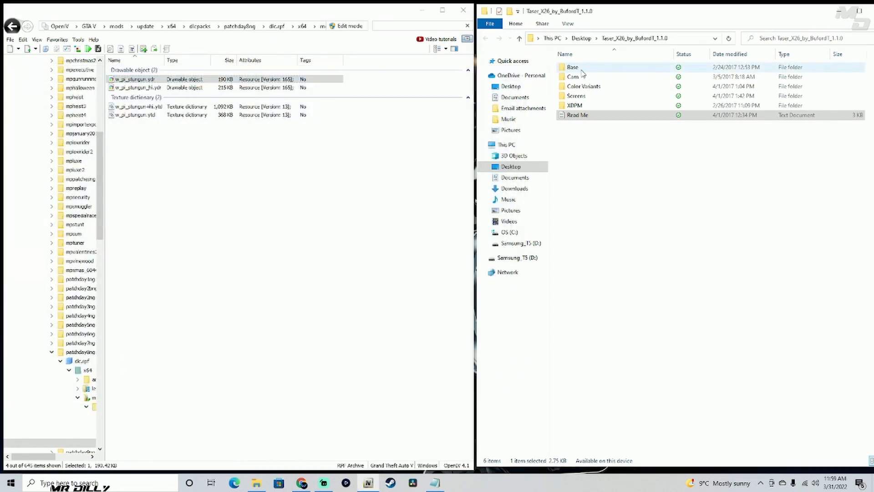
{"action": "left_click", "coordinate": [350, 27]}
{"action": "left_click", "coordinate": [465, 271]}
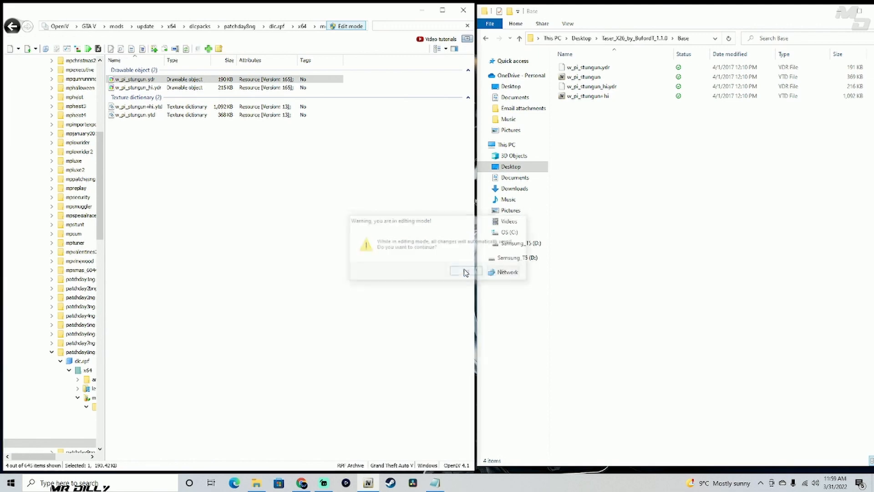
{"action": "left_click_drag", "start_coordinate": [586, 104], "coordinate": [383, 99]}
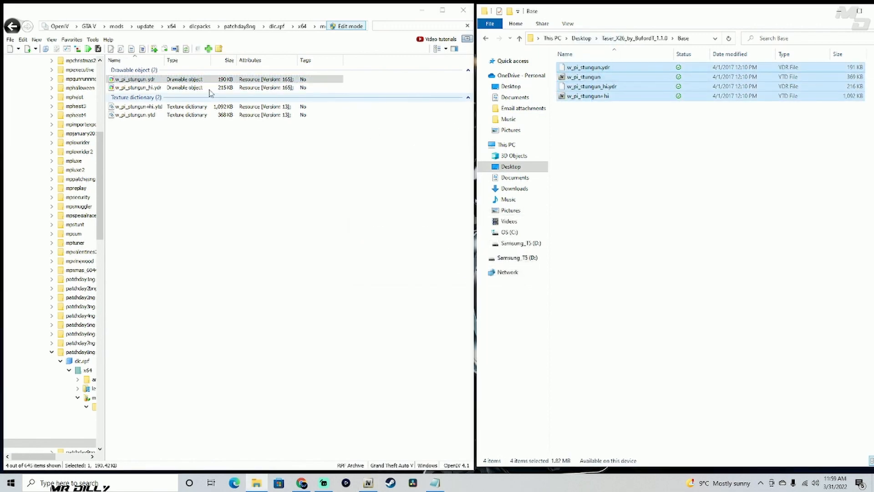
Step: Inspect the Base variant's w_pi_stungun.ydr from several sides in the model viewer
{"action": "double_click", "coordinate": [188, 80]}
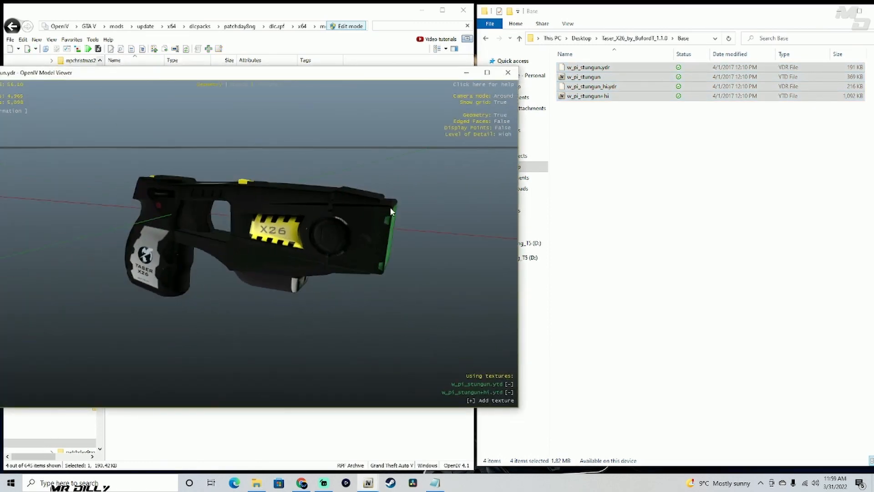
{"action": "left_click_drag", "start_coordinate": [390, 207], "coordinate": [314, 219]}
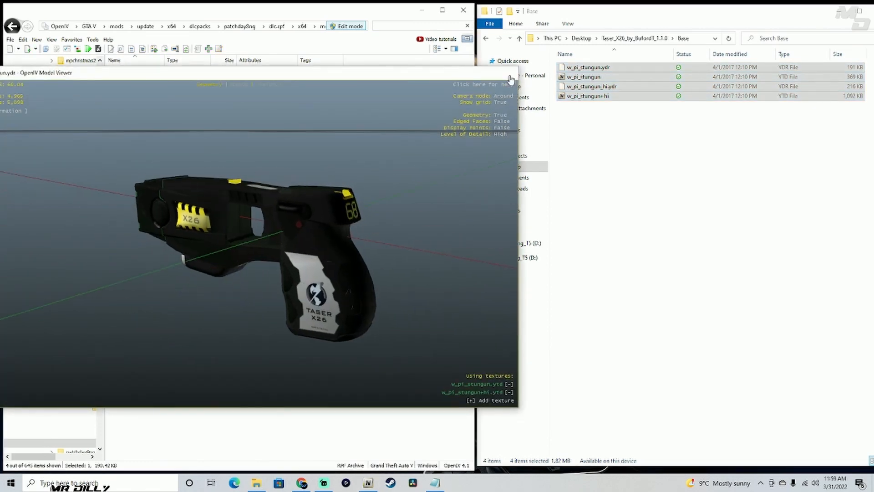
{"action": "left_click", "coordinate": [508, 73]}
Step: Replace the stun gun files in weapons.rpf with the four files from the mod's Cam folder
{"action": "left_click", "coordinate": [519, 38]}
{"action": "left_click", "coordinate": [581, 78]}
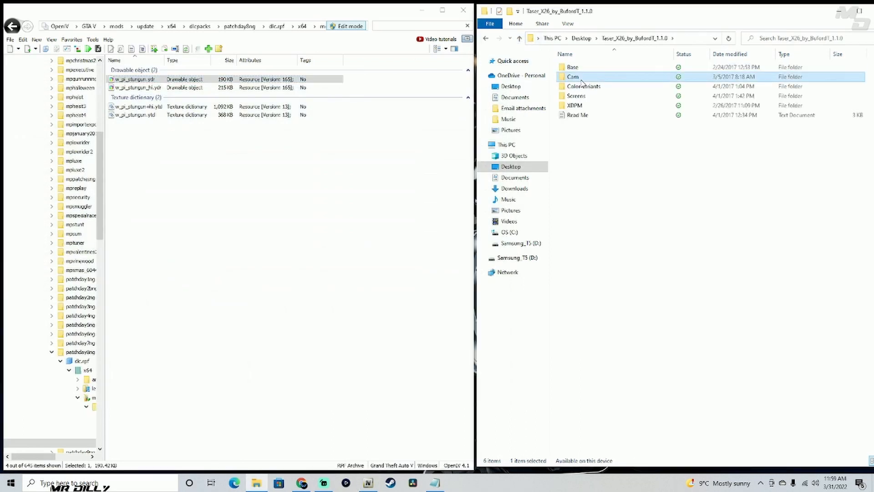
{"action": "double_click", "coordinate": [604, 80]}
{"action": "left_click_drag", "start_coordinate": [587, 108], "coordinate": [387, 97]}
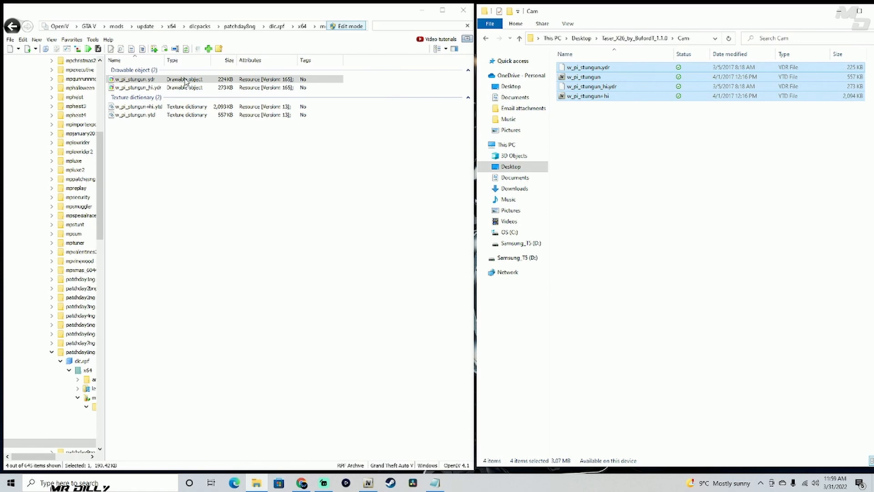
Step: Inspect the Cam variant's w_pi_stungun.ydr from several sides in the model viewer
{"action": "double_click", "coordinate": [201, 80]}
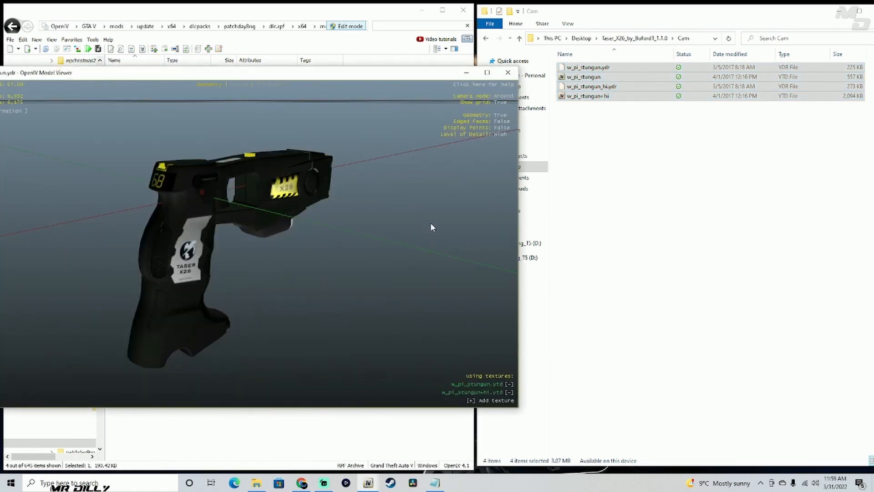
{"action": "left_click_drag", "start_coordinate": [431, 223], "coordinate": [365, 244]}
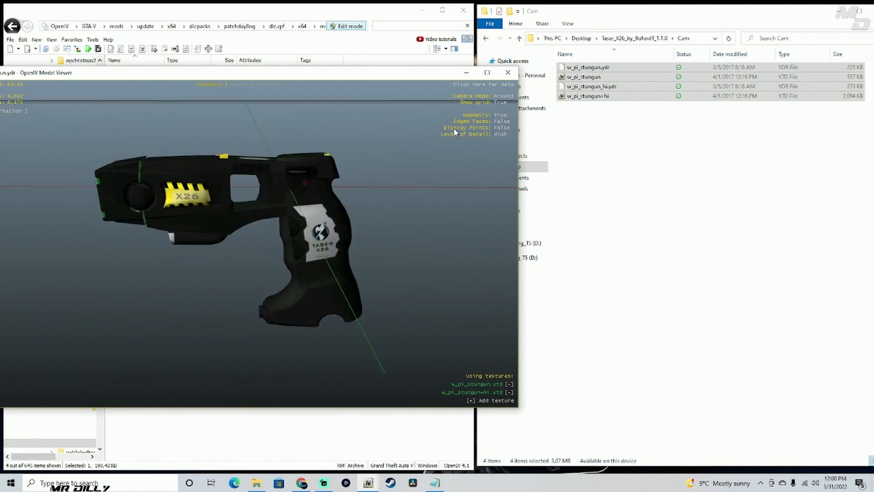
{"action": "left_click", "coordinate": [508, 73]}
Step: Replace the stun gun files in weapons.rpf with the four files from the mod's XDPM folder
{"action": "left_click", "coordinate": [519, 38]}
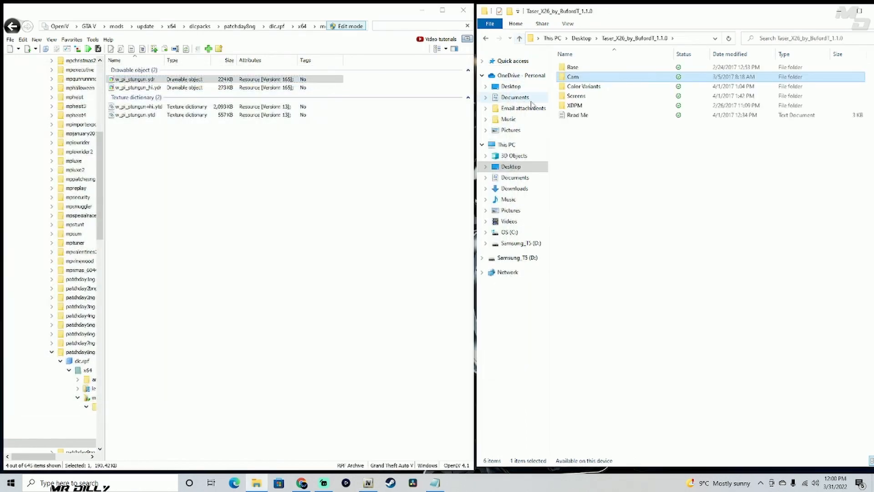
{"action": "left_click", "coordinate": [577, 108]}
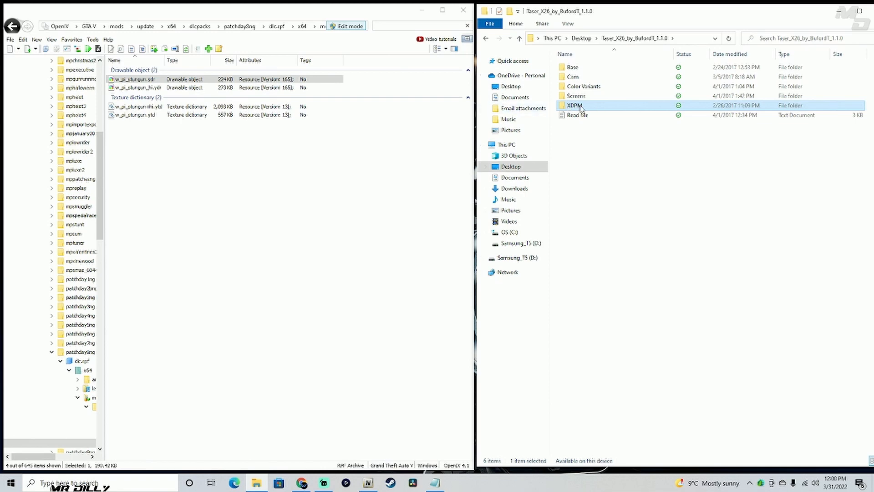
{"action": "double_click", "coordinate": [581, 107]}
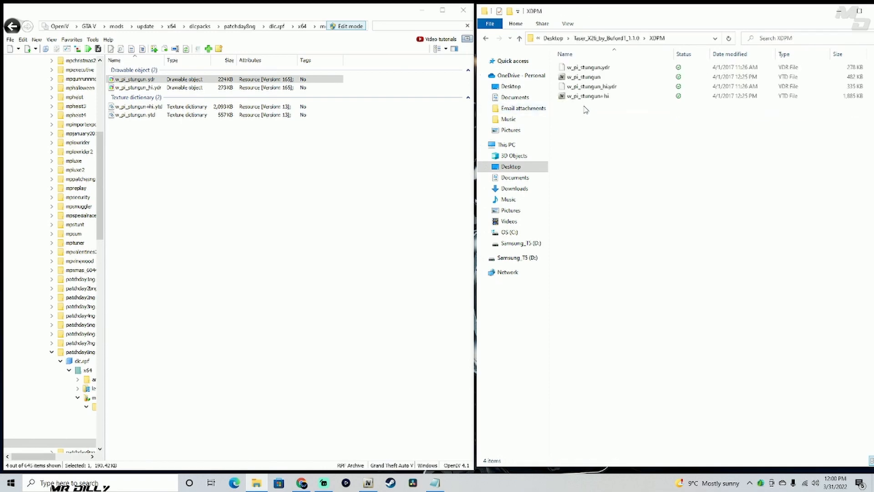
{"action": "left_click_drag", "start_coordinate": [586, 110], "coordinate": [375, 91]}
Step: Inspect the XDPM variant's w_pi_stungun.ydr from all around in the model viewer
{"action": "left_click", "coordinate": [227, 79]}
{"action": "double_click", "coordinate": [213, 79]}
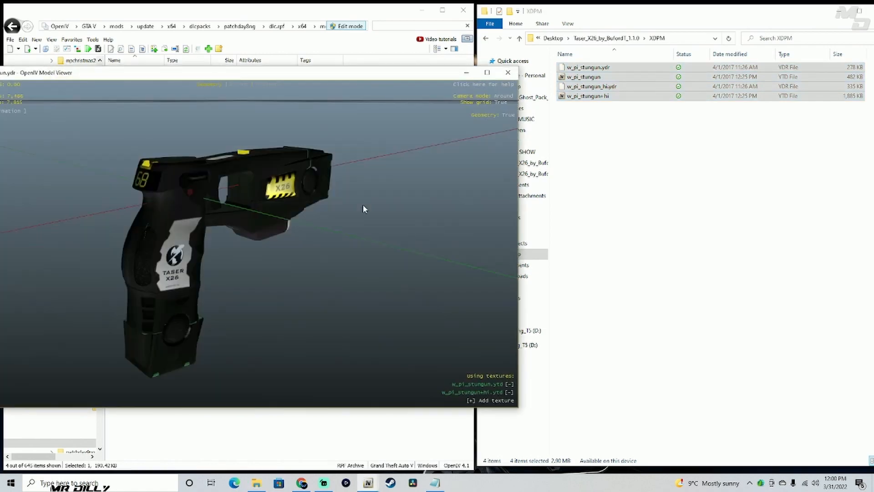
{"action": "left_click_drag", "start_coordinate": [362, 204], "coordinate": [258, 238]}
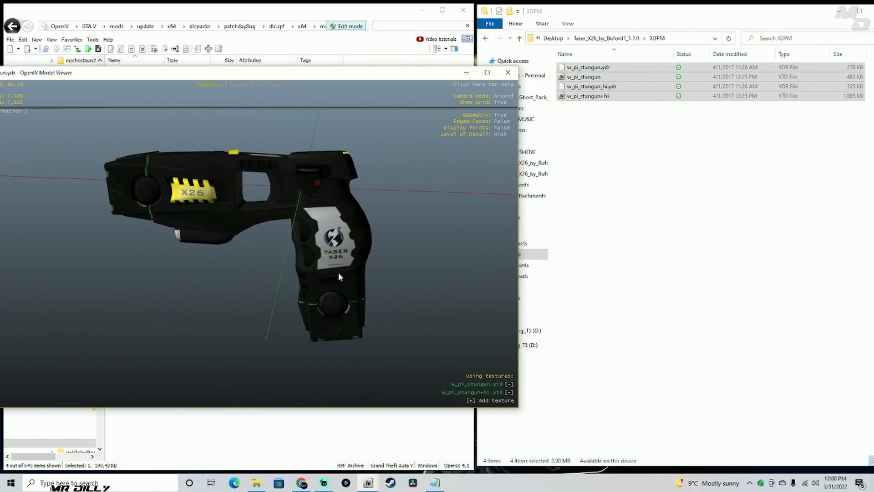
{"action": "left_click_drag", "start_coordinate": [310, 244], "coordinate": [230, 248]}
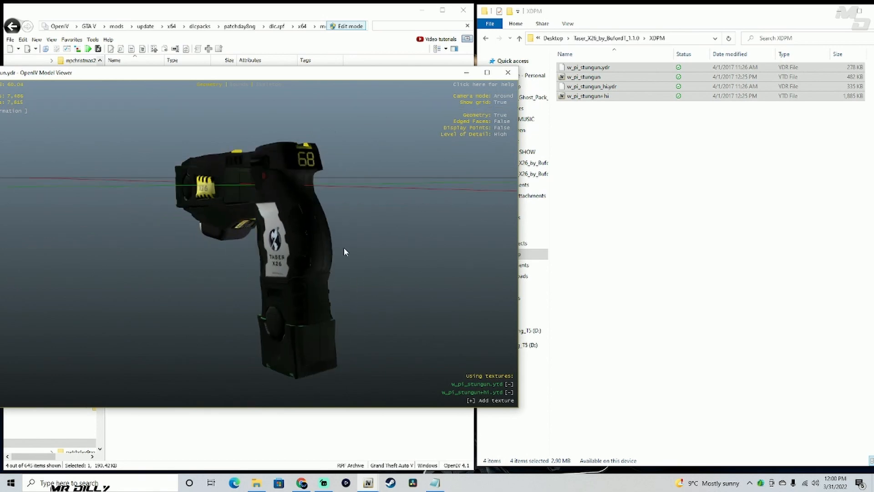
{"action": "left_click_drag", "start_coordinate": [343, 247], "coordinate": [262, 246]}
{"action": "left_click_drag", "start_coordinate": [341, 260], "coordinate": [226, 266]}
{"action": "left_click_drag", "start_coordinate": [376, 264], "coordinate": [248, 260]}
{"action": "left_click_drag", "start_coordinate": [341, 258], "coordinate": [241, 260]}
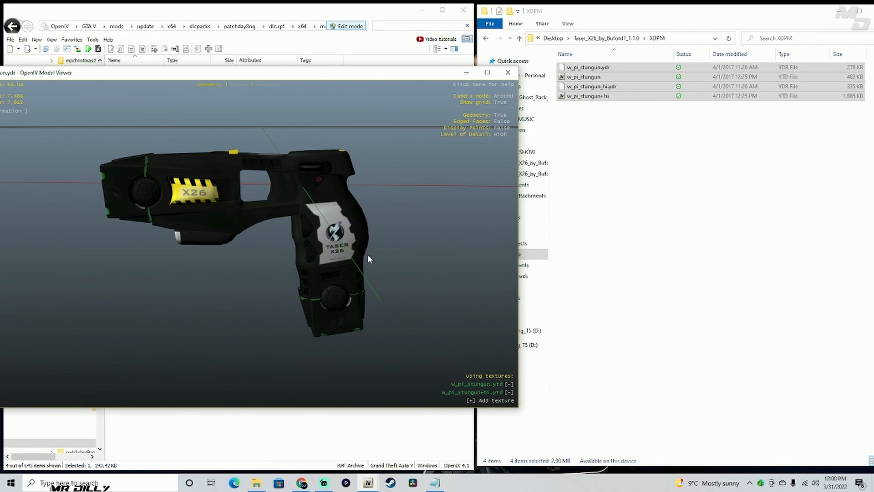
{"action": "left_click", "coordinate": [513, 74]}
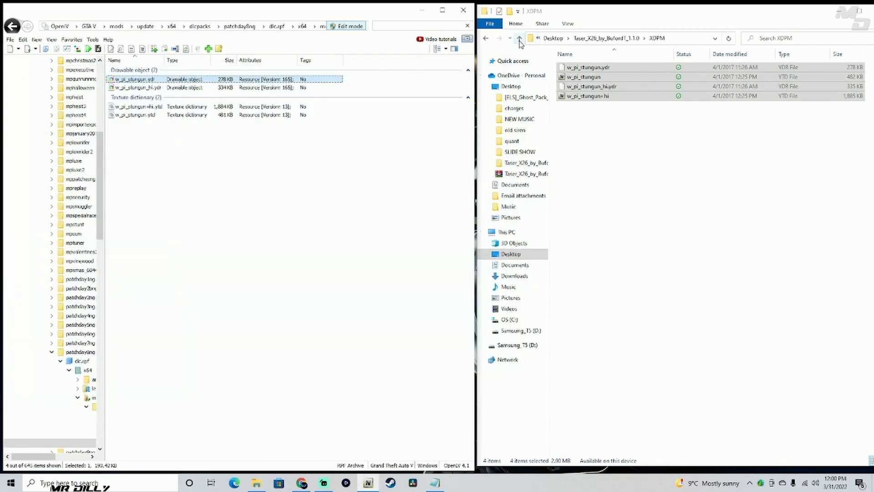
Step: Look at the contents of the mod's Color Variants folder and return to the main Taser X26 folder
{"action": "left_click", "coordinate": [519, 40]}
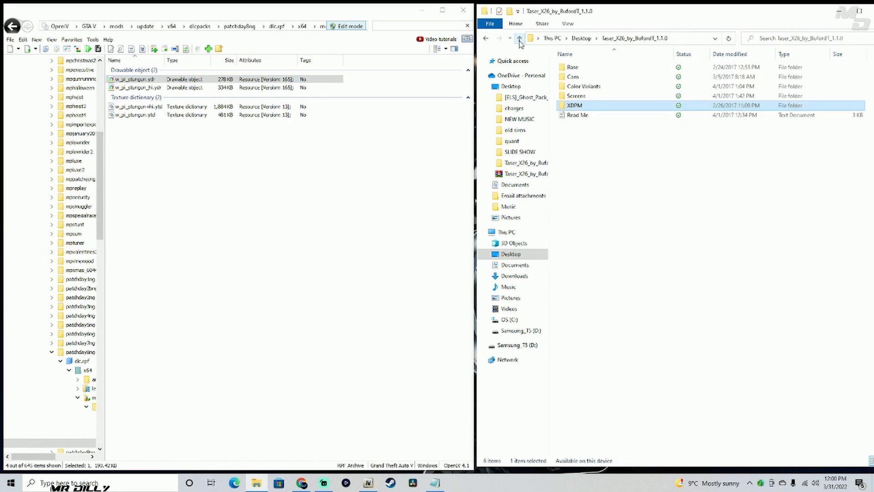
{"action": "left_click", "coordinate": [608, 88]}
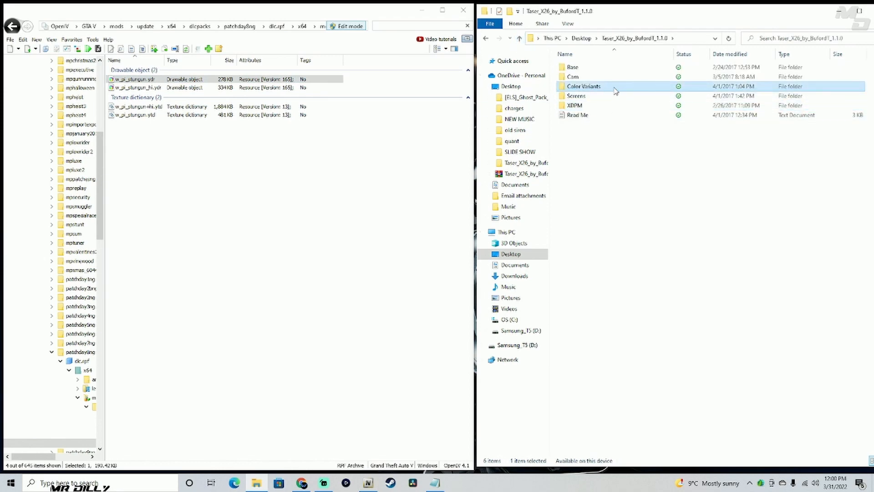
{"action": "double_click", "coordinate": [625, 88]}
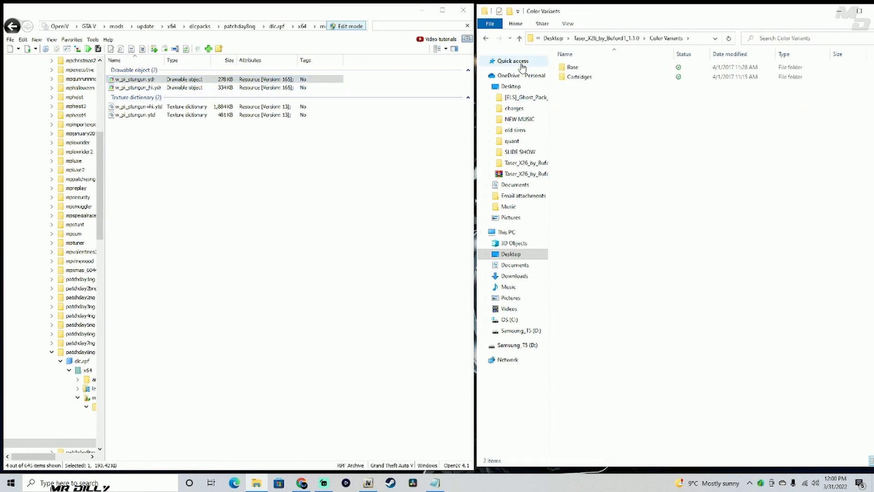
{"action": "left_click", "coordinate": [519, 39]}
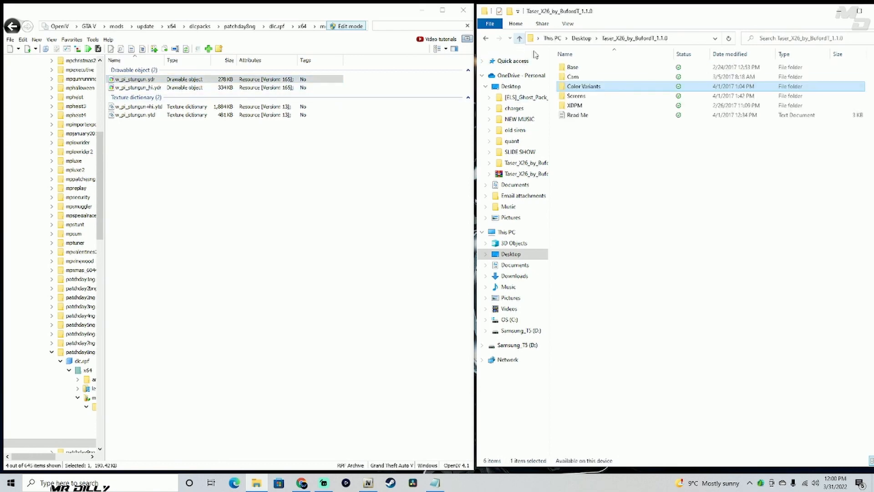
Step: Reinstall the four stun gun files from the Base folder into weapons.rpf and preview w_pi_stungun.ydr
{"action": "double_click", "coordinate": [587, 68]}
{"action": "left_click_drag", "start_coordinate": [580, 105], "coordinate": [387, 96]}
{"action": "left_click", "coordinate": [189, 80]}
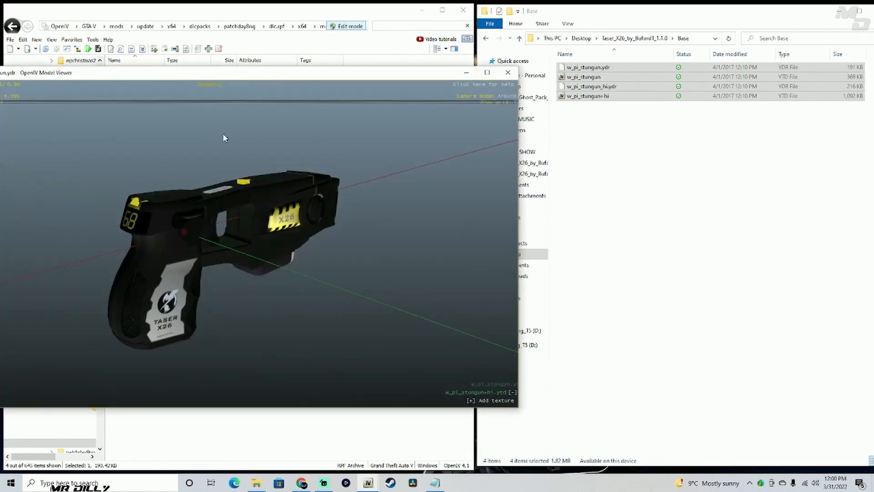
{"action": "left_click_drag", "start_coordinate": [225, 138], "coordinate": [429, 175]}
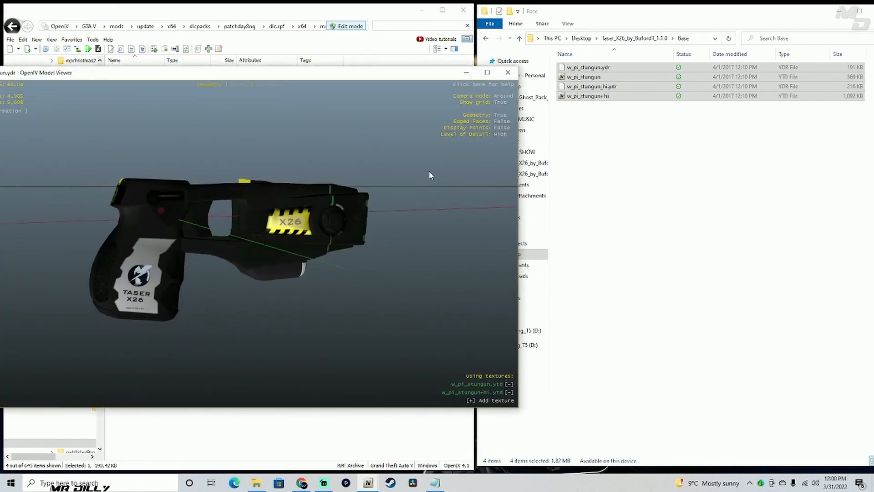
{"action": "left_click", "coordinate": [508, 72]}
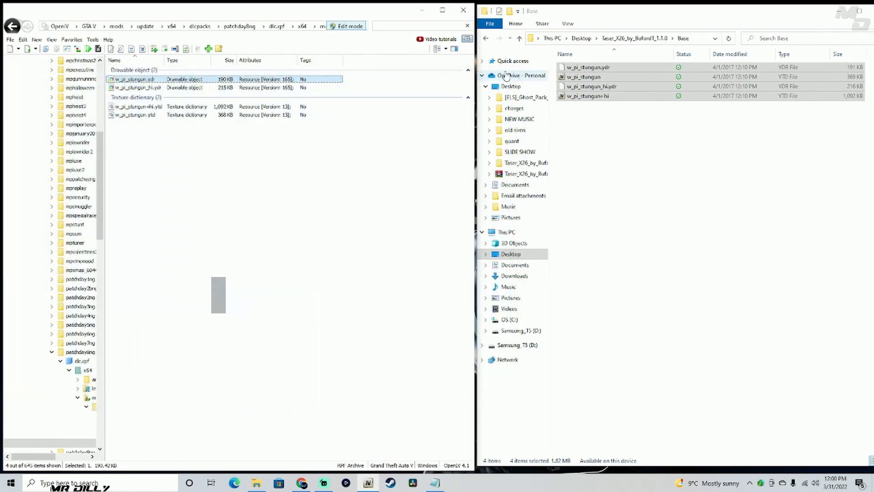
Step: Go back to the main Taser X26 folder and open the Base folder inside Color Variants
{"action": "left_click", "coordinate": [519, 39]}
{"action": "left_click", "coordinate": [585, 87]}
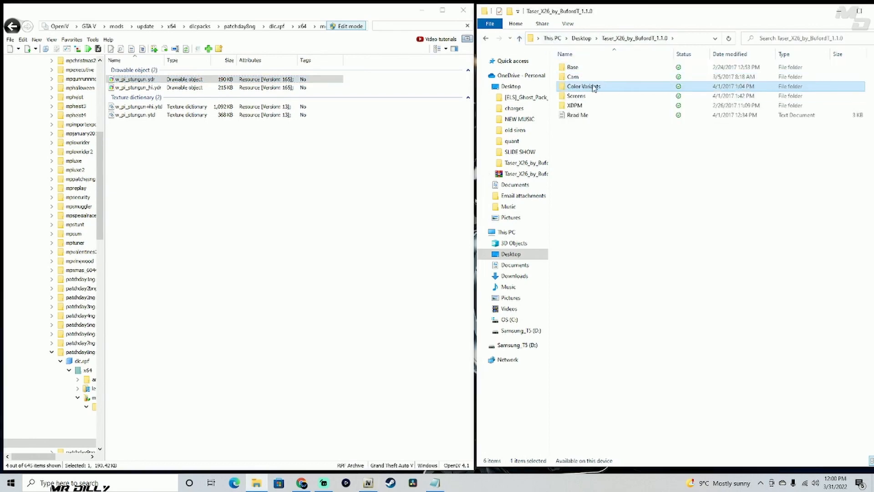
{"action": "double_click", "coordinate": [620, 89]}
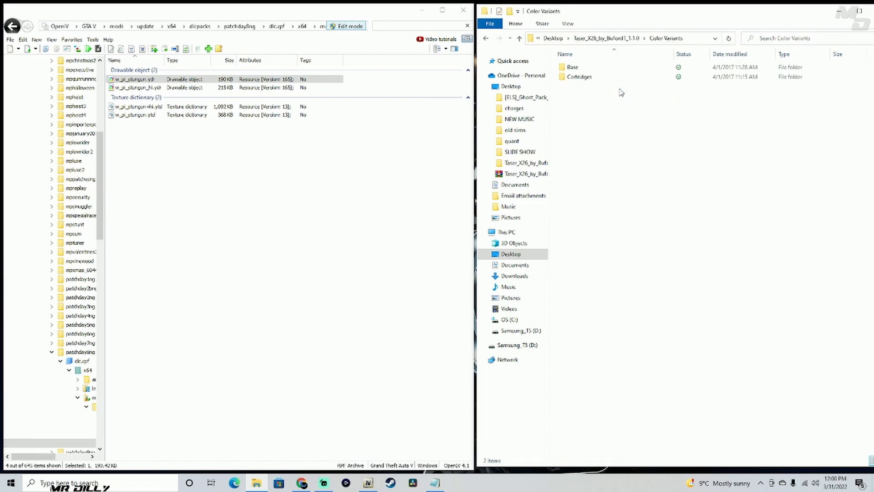
{"action": "left_click", "coordinate": [609, 68]}
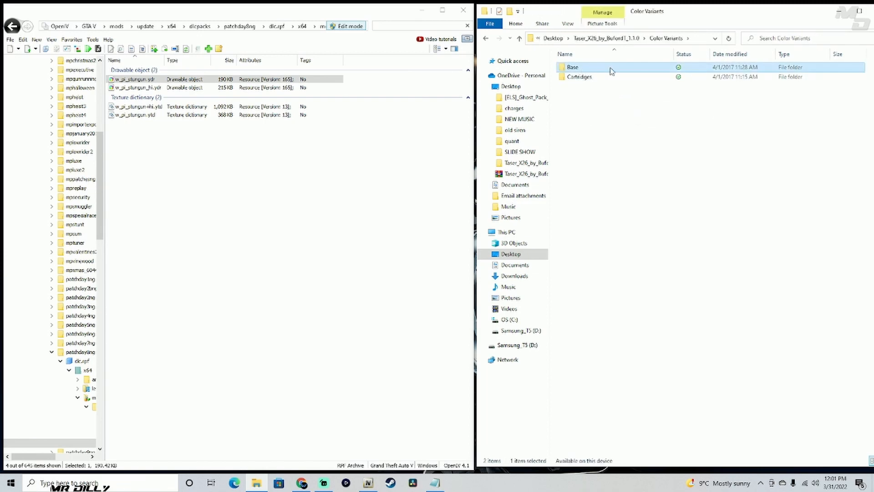
{"action": "double_click", "coordinate": [592, 70]}
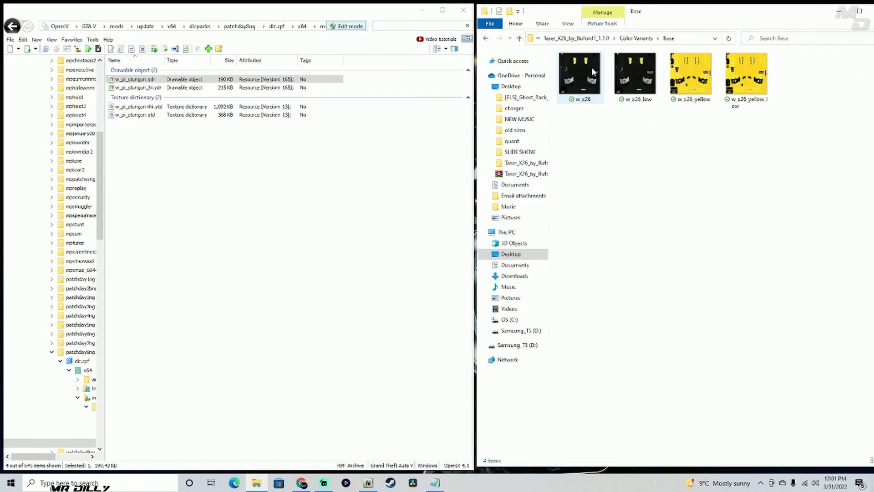
Step: Preview w_pi_stungun.ydr in the model viewer and compare it with the black and yellow Base texture images
{"action": "left_click", "coordinate": [155, 80]}
{"action": "double_click", "coordinate": [160, 80]}
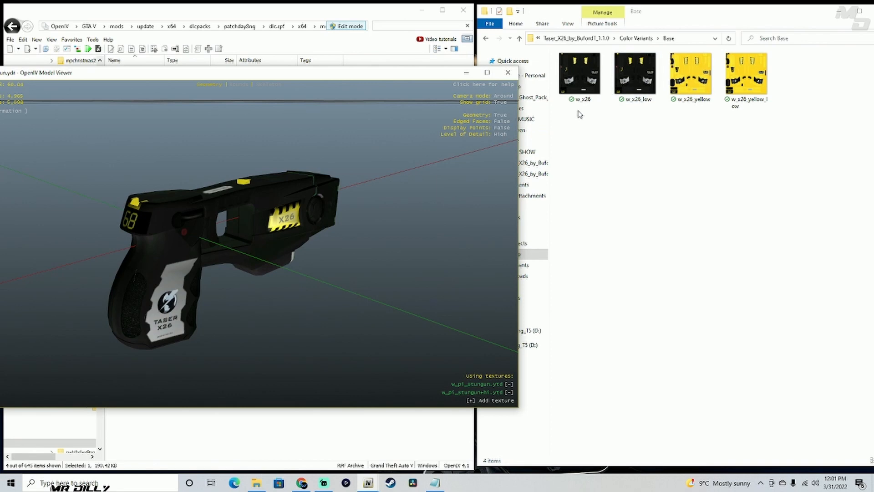
{"action": "left_click_drag", "start_coordinate": [578, 111], "coordinate": [658, 73]}
{"action": "left_click_drag", "start_coordinate": [689, 114], "coordinate": [779, 59]}
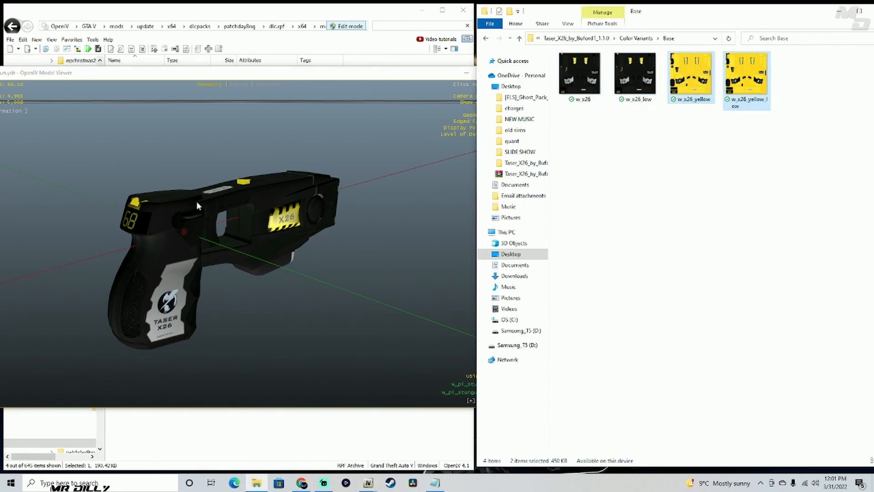
{"action": "left_click_drag", "start_coordinate": [196, 201], "coordinate": [225, 213]}
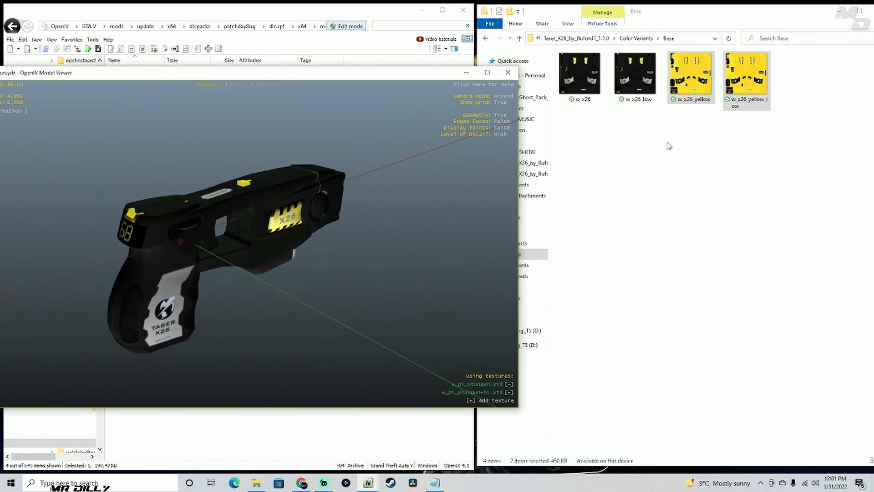
{"action": "left_click", "coordinate": [677, 120]}
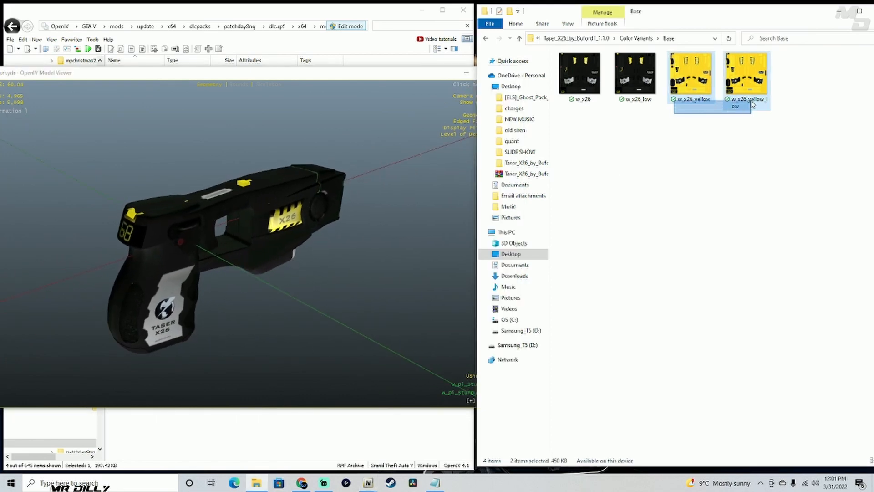
{"action": "left_click", "coordinate": [411, 77]}
{"action": "left_click", "coordinate": [509, 73]}
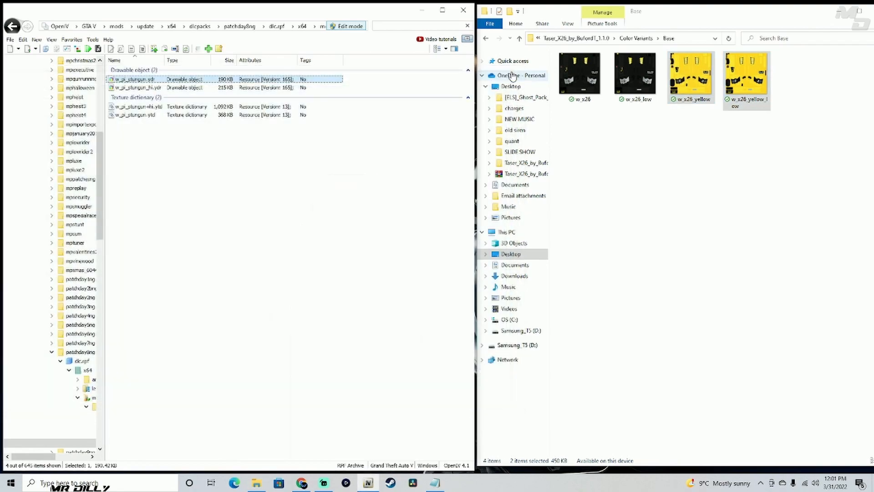
Step: Move w_x26_yellow and w_x26_yellow_low from the Color Variants Base folder onto the desktop and minimize the folder window
{"action": "left_click_drag", "start_coordinate": [349, 14], "coordinate": [354, 96]}
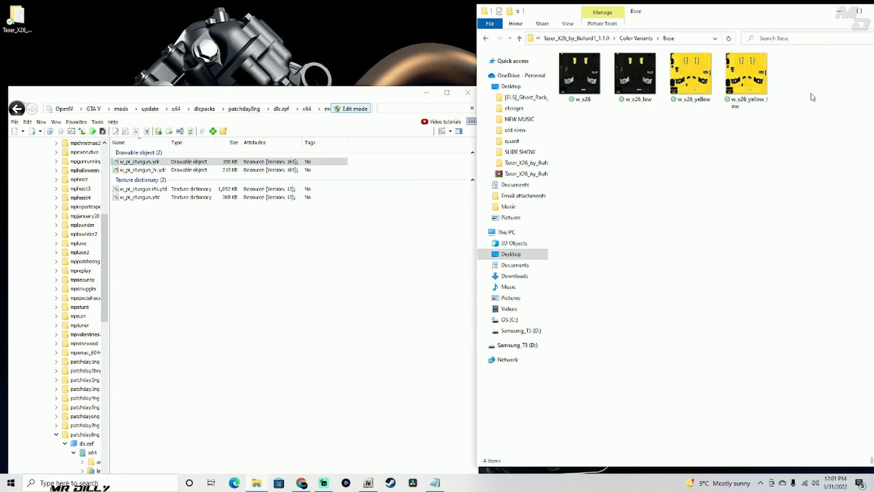
{"action": "left_click_drag", "start_coordinate": [810, 83], "coordinate": [412, 28]}
{"action": "left_click", "coordinate": [420, 51]}
{"action": "left_click", "coordinate": [421, 29]}
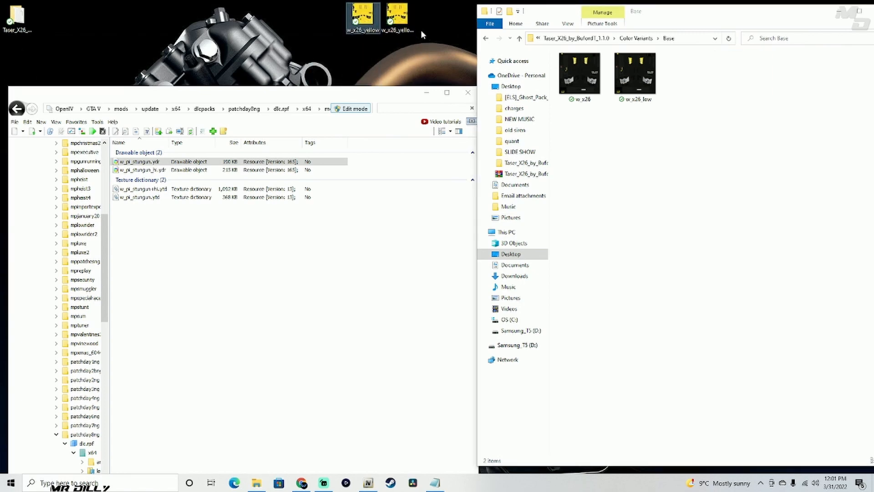
{"action": "left_click_drag", "start_coordinate": [377, 91], "coordinate": [377, 18]}
{"action": "left_click_drag", "start_coordinate": [726, 13], "coordinate": [583, 22]}
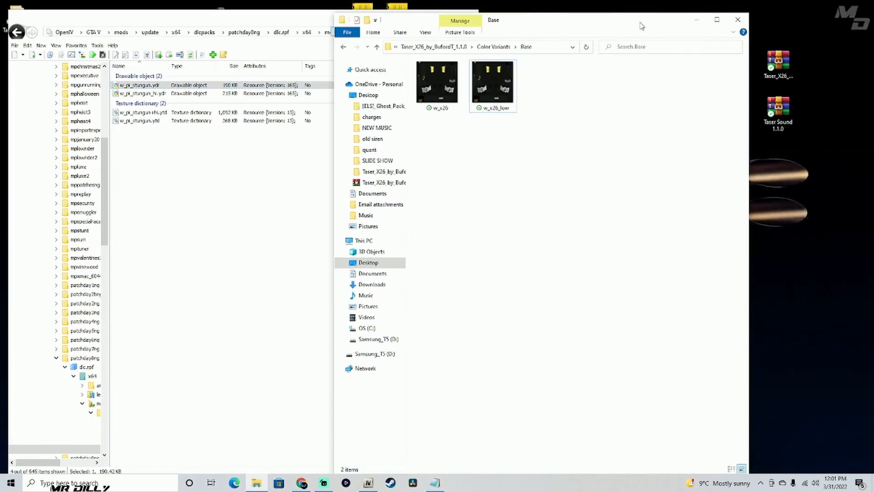
{"action": "left_click", "coordinate": [698, 22]}
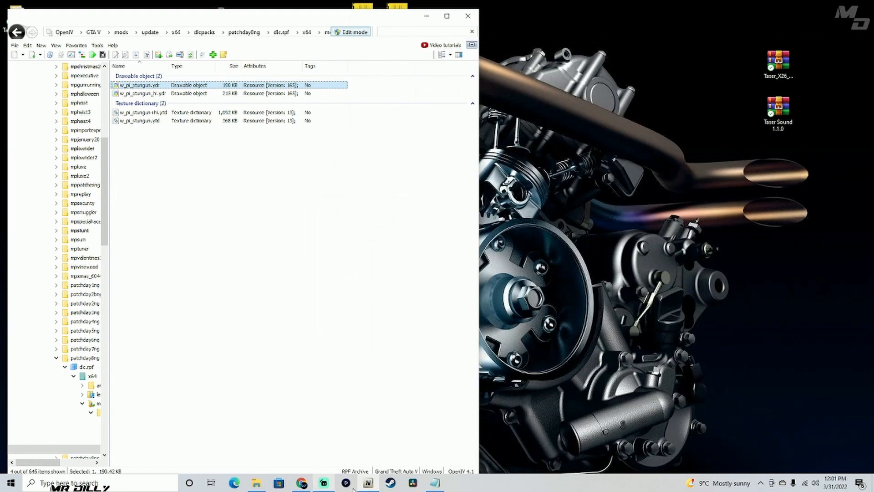
Step: Read the texture variant instructions in the Read Me and locate the two w_pi_stungun texture dictionaries they refer to in weapons.rpf
{"action": "left_click", "coordinate": [435, 485]}
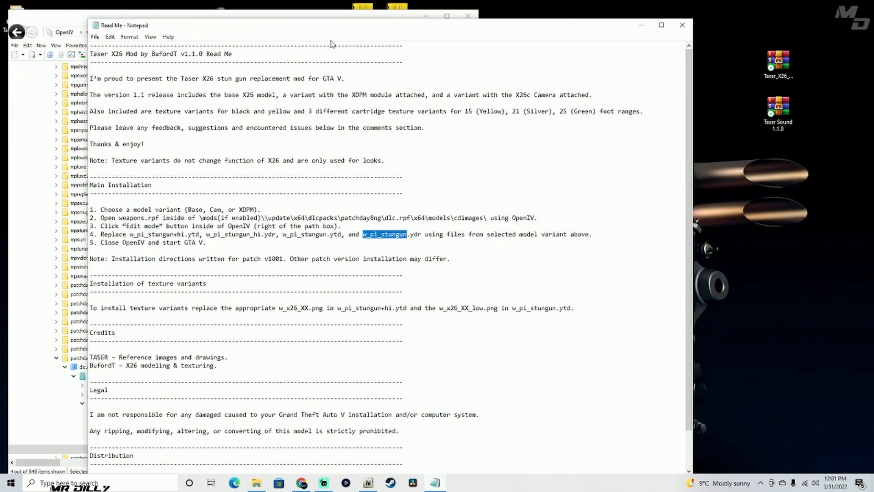
{"action": "left_click_drag", "start_coordinate": [335, 29], "coordinate": [553, 13]}
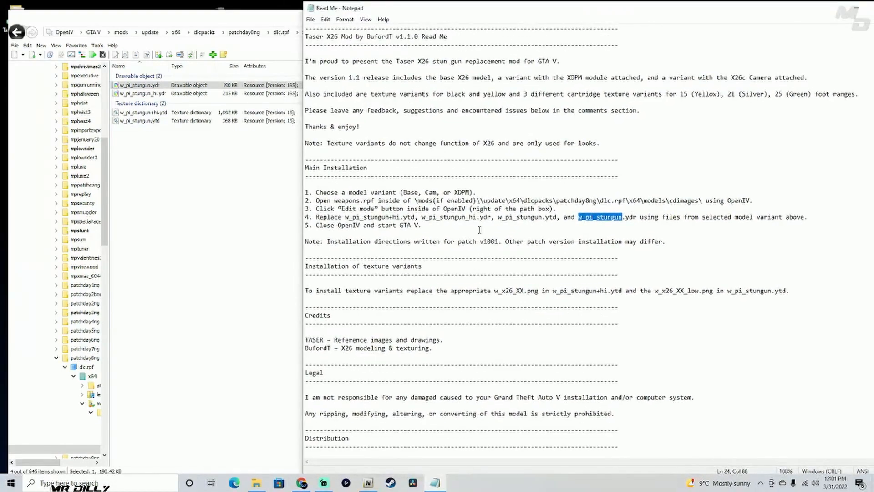
{"action": "left_click_drag", "start_coordinate": [309, 291], "coordinate": [527, 296]}
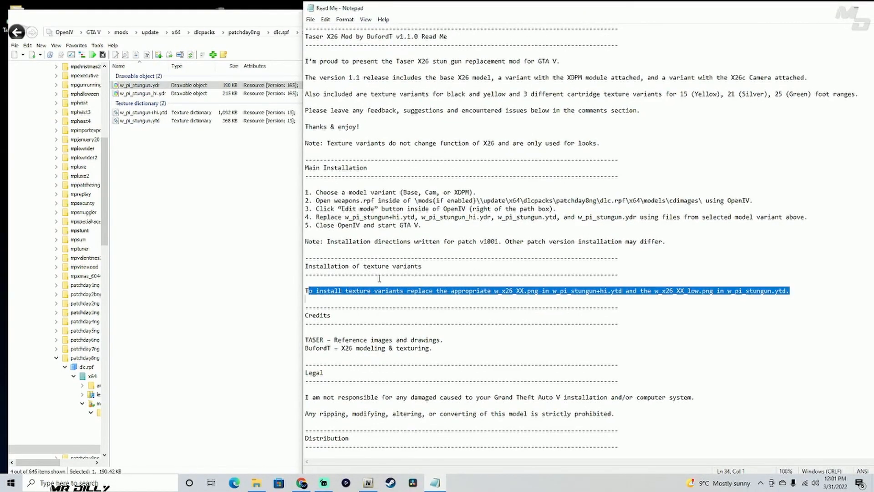
{"action": "left_click", "coordinate": [162, 135]}
{"action": "left_click", "coordinate": [162, 134]}
{"action": "left_click_drag", "start_coordinate": [165, 126], "coordinate": [172, 115]}
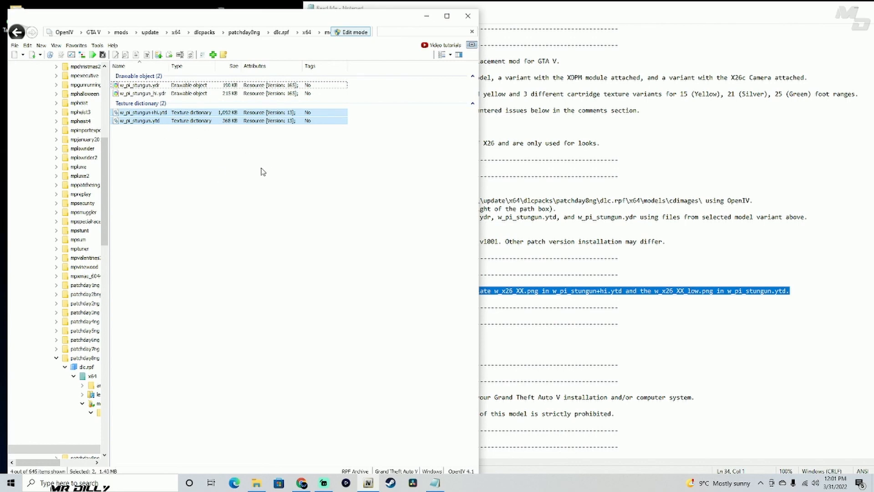
{"action": "left_click", "coordinate": [654, 274]}
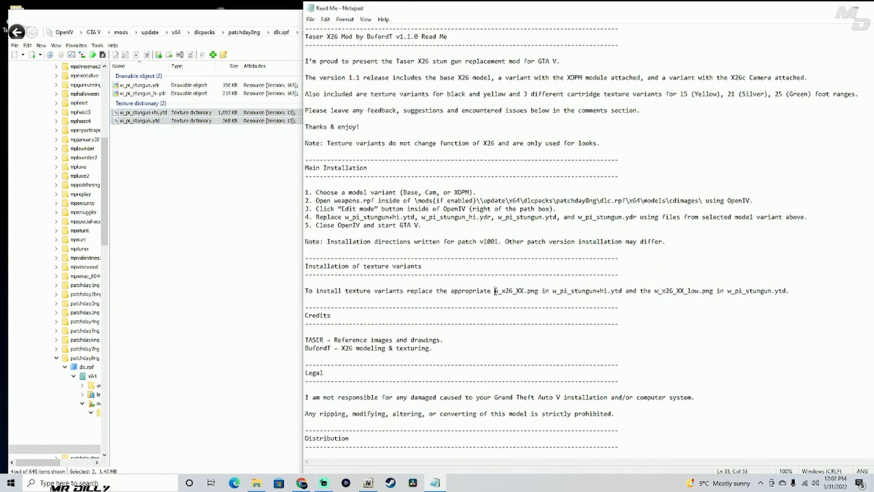
{"action": "left_click_drag", "start_coordinate": [502, 291], "coordinate": [519, 291]}
{"action": "left_click_drag", "start_coordinate": [553, 290], "coordinate": [621, 292]}
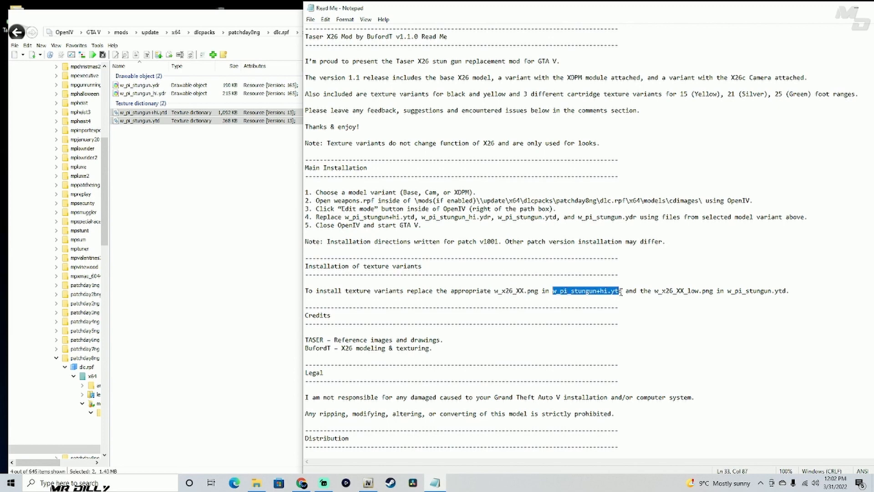
Step: Replace the w_x26 texture in w_pi_stungun+hi.ytd with w_x26_yellow from the desktop and save the texture dictionary
{"action": "left_click", "coordinate": [173, 114]}
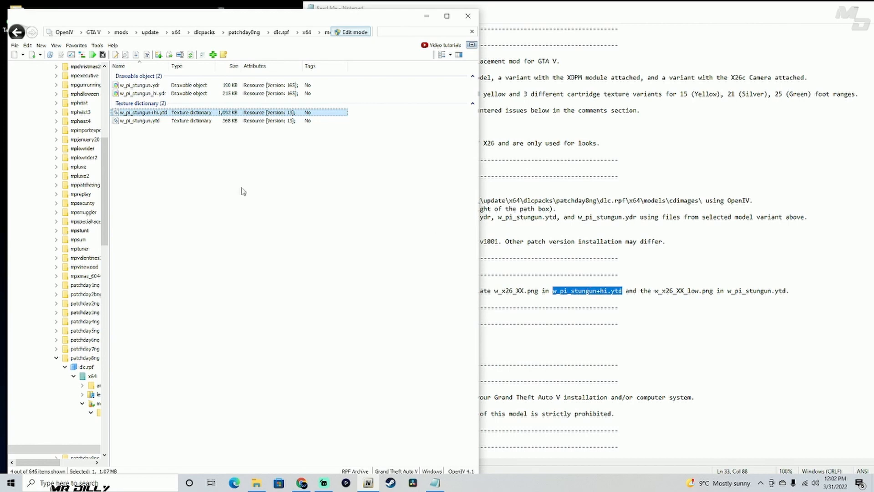
{"action": "double_click", "coordinate": [179, 113]}
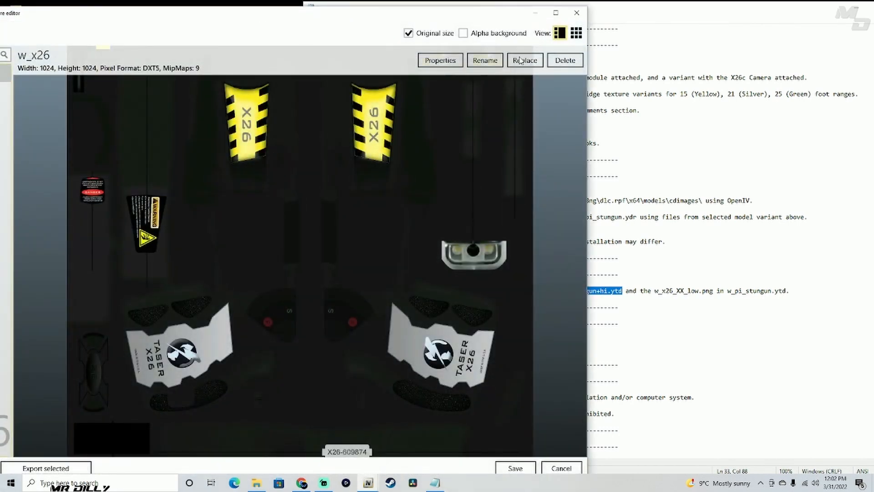
{"action": "left_click_drag", "start_coordinate": [213, 25], "coordinate": [454, 24]}
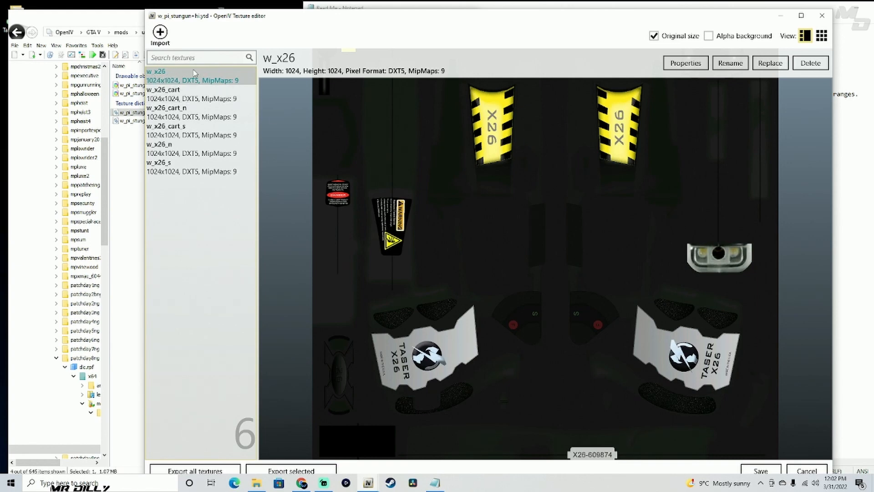
{"action": "left_click", "coordinate": [767, 67]}
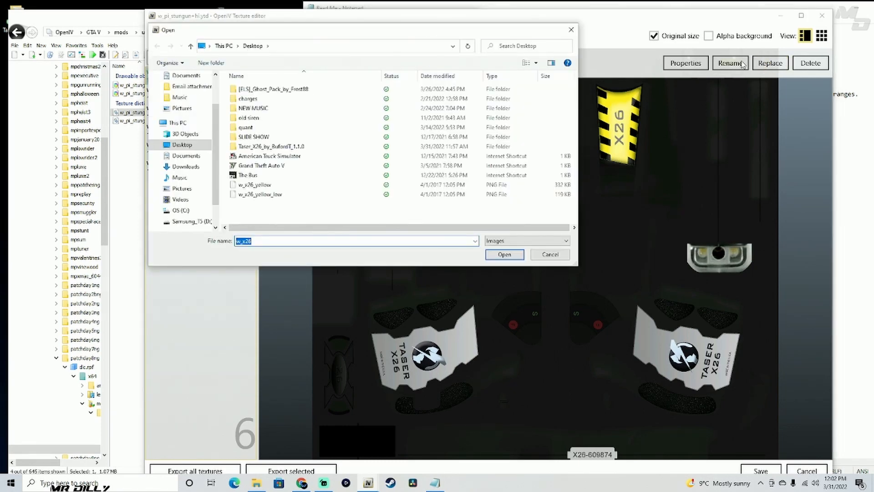
{"action": "left_click", "coordinate": [252, 186]}
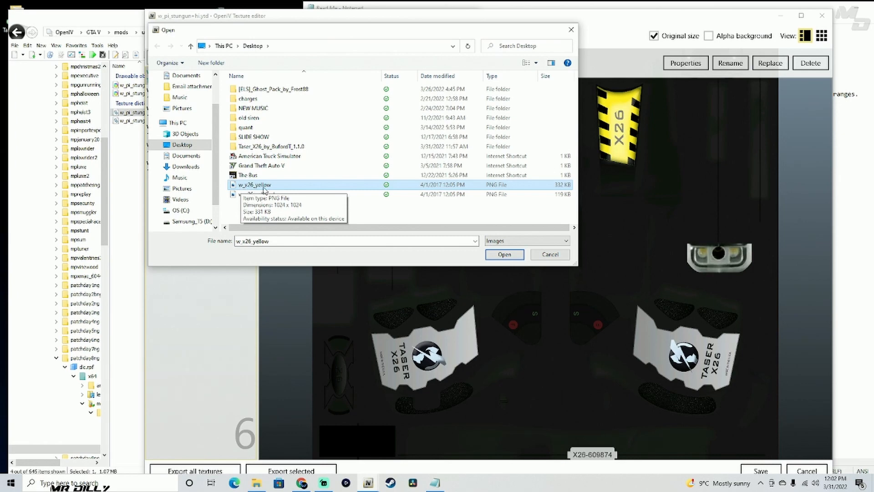
{"action": "left_click", "coordinate": [282, 183]}
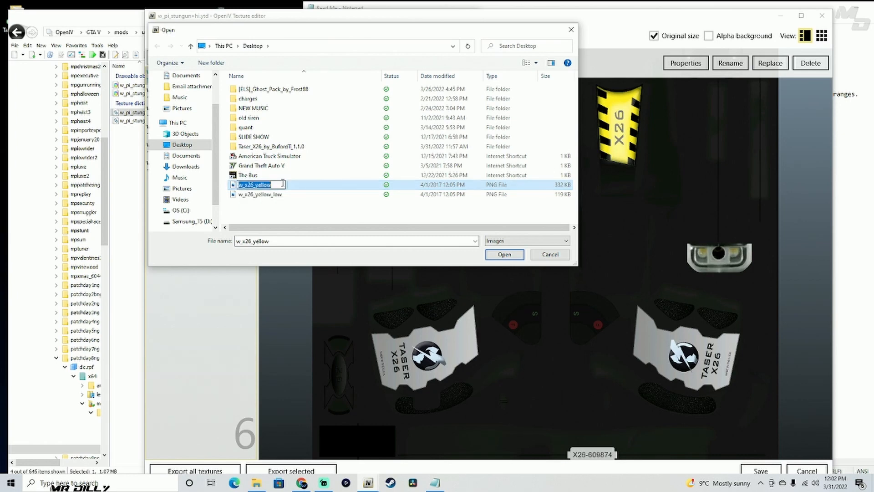
{"action": "left_click", "coordinate": [306, 186]}
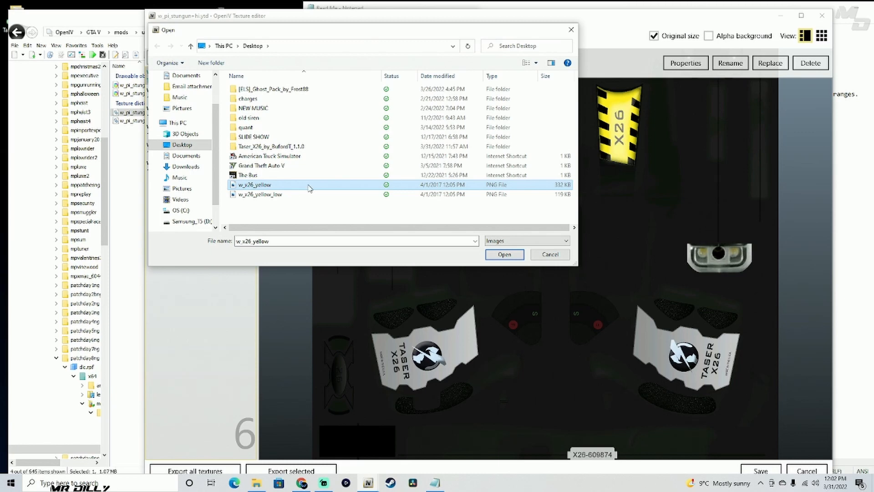
{"action": "left_click", "coordinate": [505, 254]}
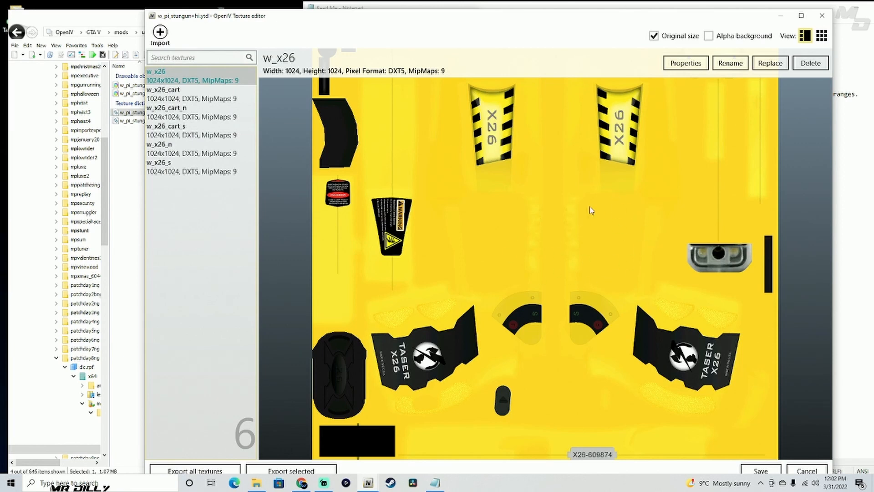
{"action": "left_click_drag", "start_coordinate": [562, 20], "coordinate": [548, 10]}
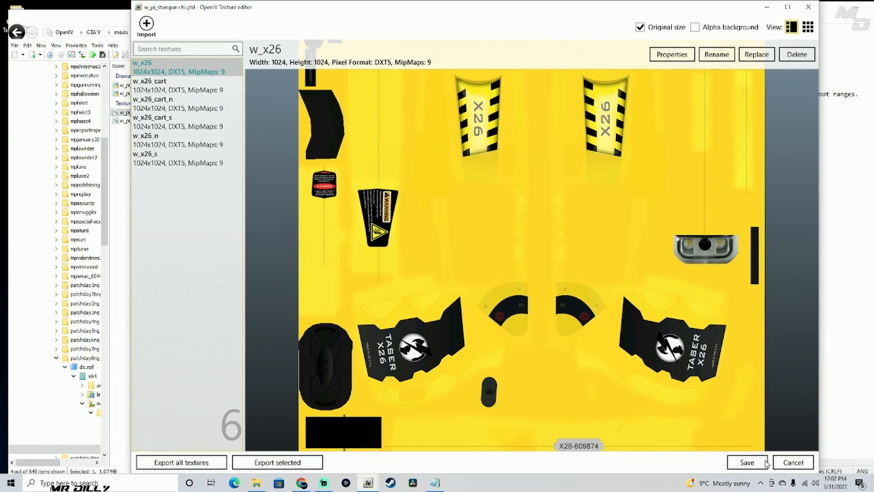
{"action": "left_click", "coordinate": [747, 463]}
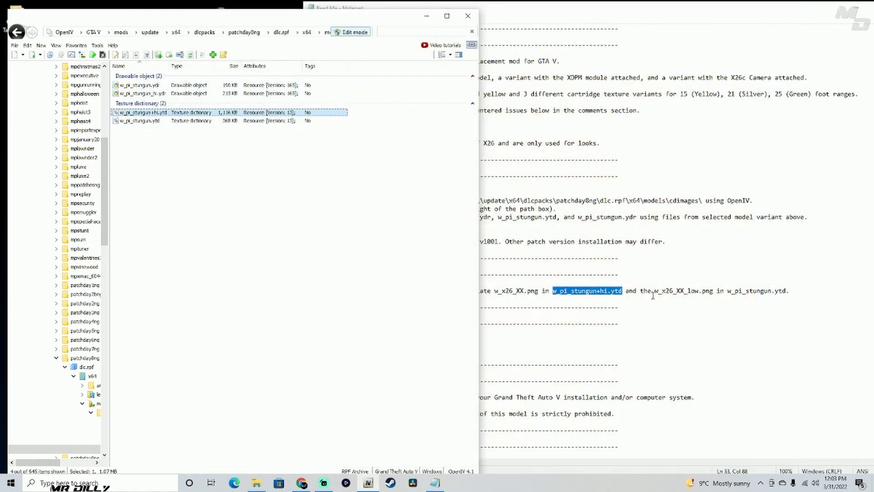
Step: Read in the Read Me which texture dictionary the w_x26_XX_low.png image belongs to, marking both file names
{"action": "left_click", "coordinate": [652, 291]}
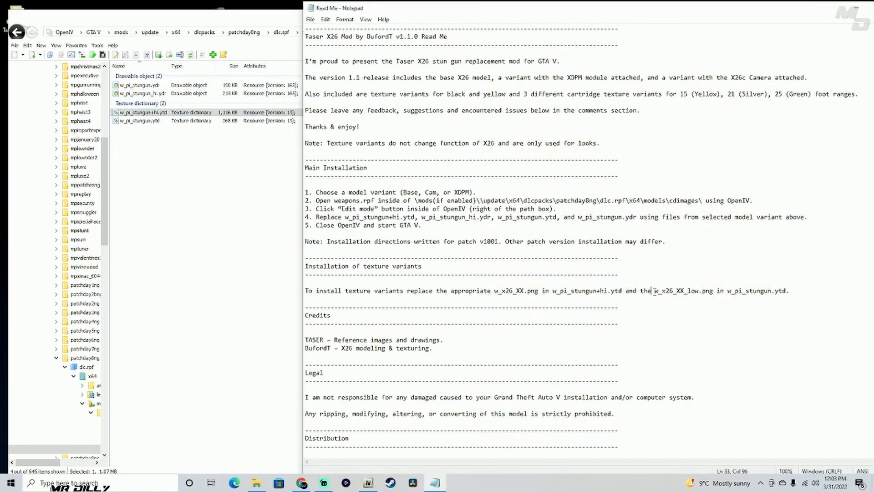
{"action": "left_click_drag", "start_coordinate": [654, 291], "coordinate": [702, 292]}
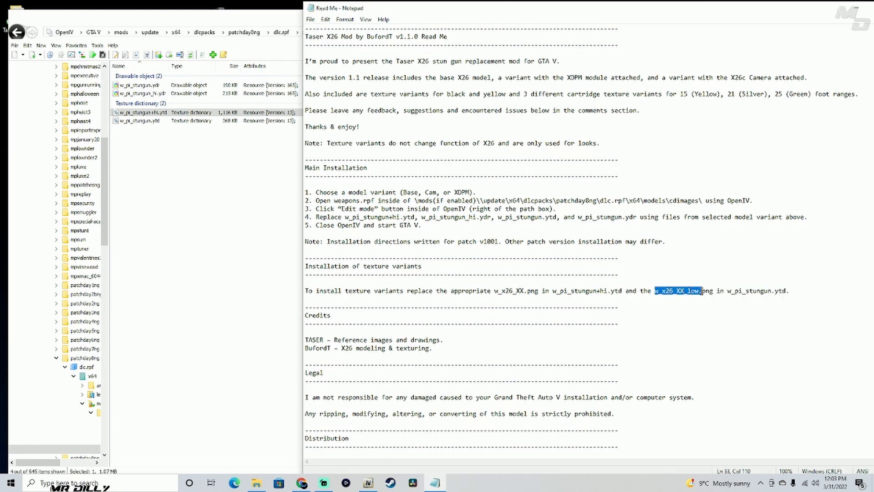
{"action": "left_click", "coordinate": [727, 289]}
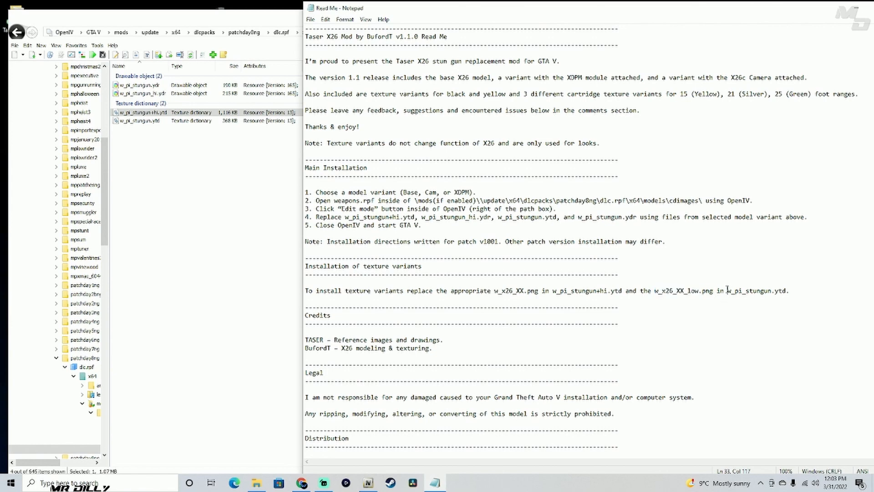
{"action": "left_click_drag", "start_coordinate": [732, 290], "coordinate": [784, 291]}
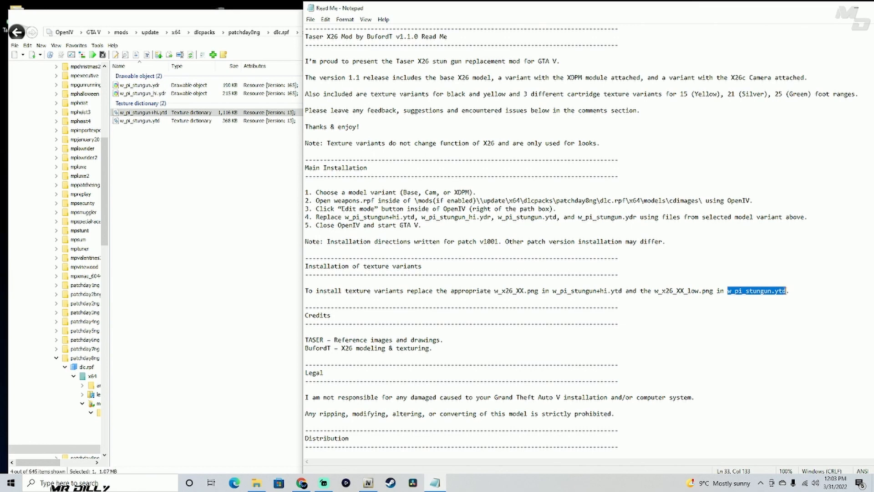
{"action": "left_click", "coordinate": [179, 122]}
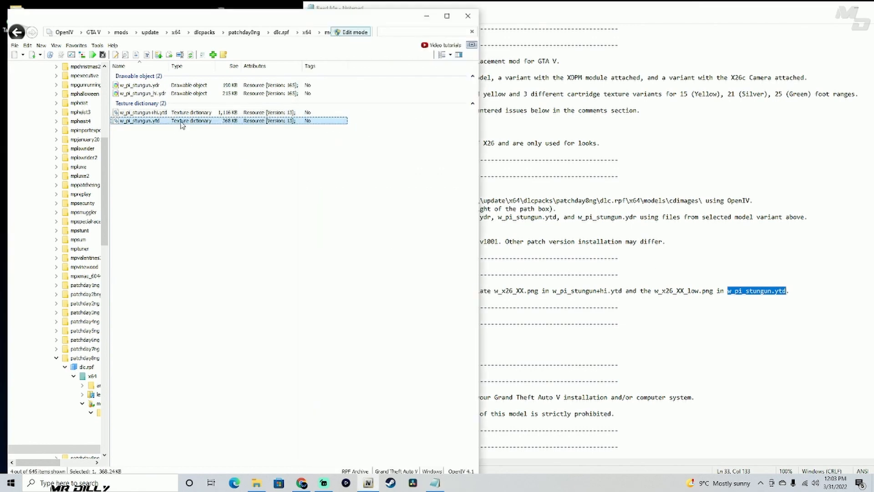
{"action": "double_click", "coordinate": [182, 122]}
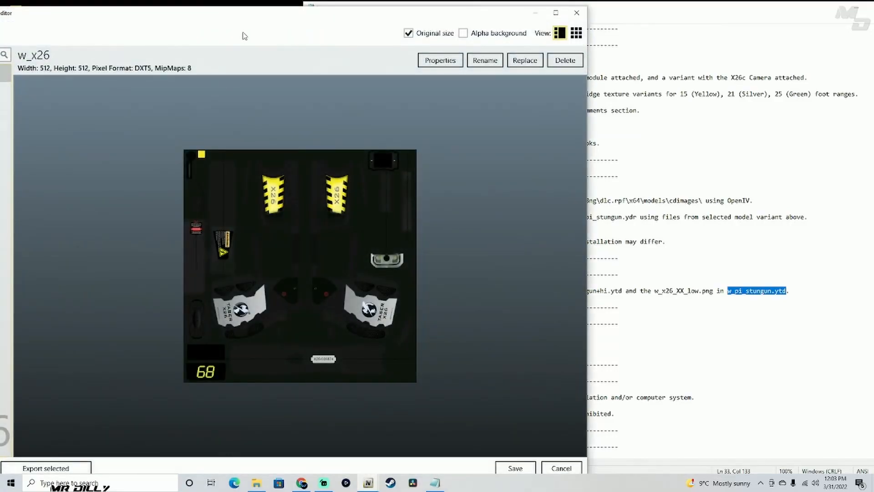
{"action": "left_click_drag", "start_coordinate": [221, 21], "coordinate": [434, 43]}
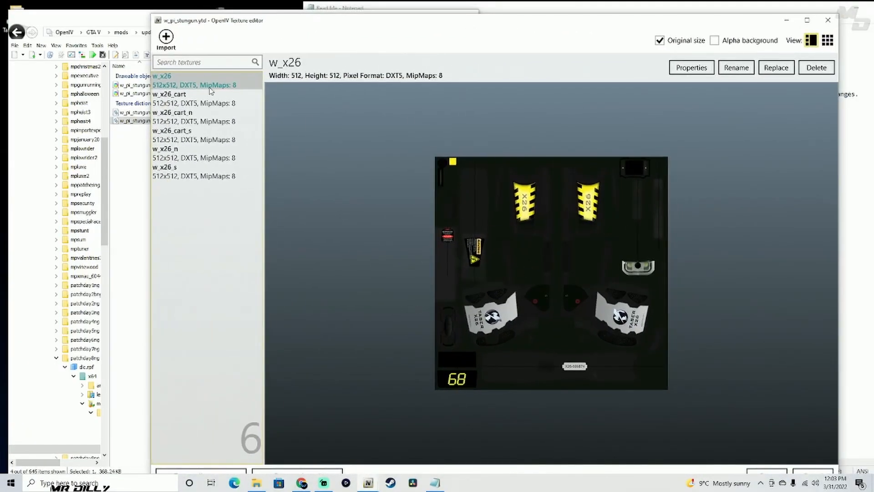
{"action": "left_click", "coordinate": [774, 69]}
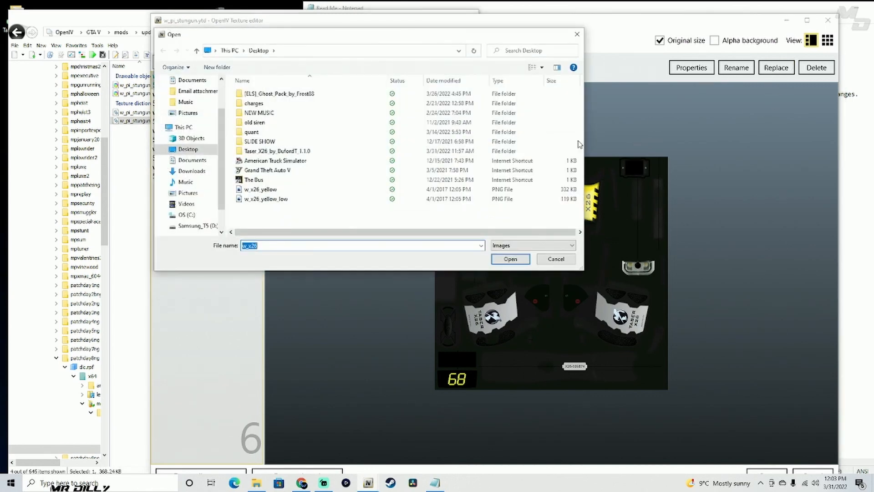
{"action": "left_click", "coordinate": [248, 201]}
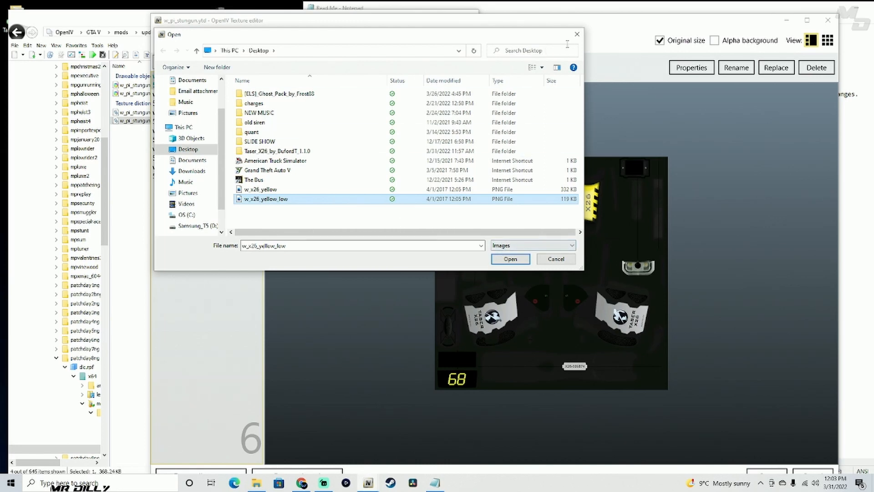
{"action": "left_click", "coordinate": [563, 260]}
{"action": "left_click", "coordinate": [828, 20]}
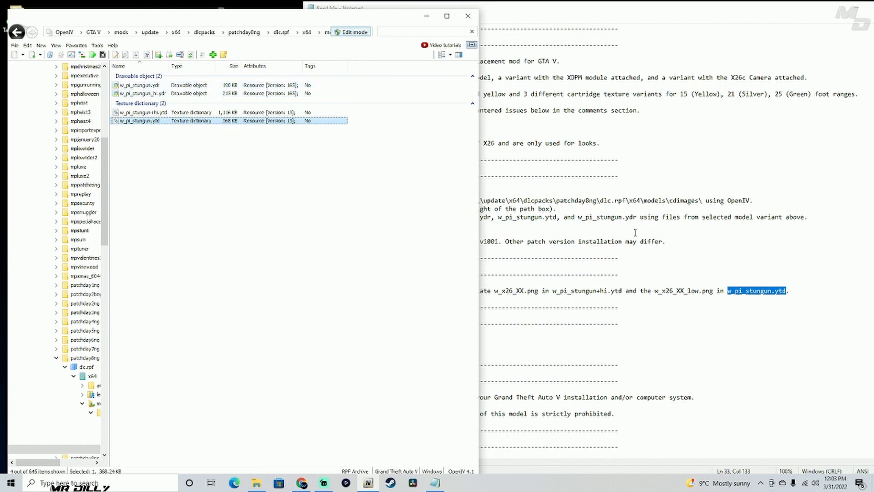
Step: Preview w_pi_stungun.ydr in the model viewer, rotate it to check the body texture, and close the viewer
{"action": "left_click", "coordinate": [182, 85]}
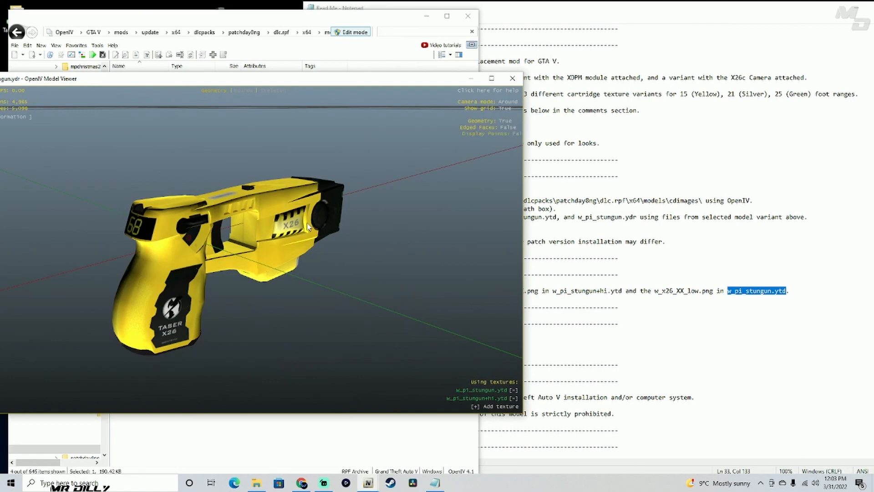
{"action": "left_click_drag", "start_coordinate": [365, 255], "coordinate": [286, 270]}
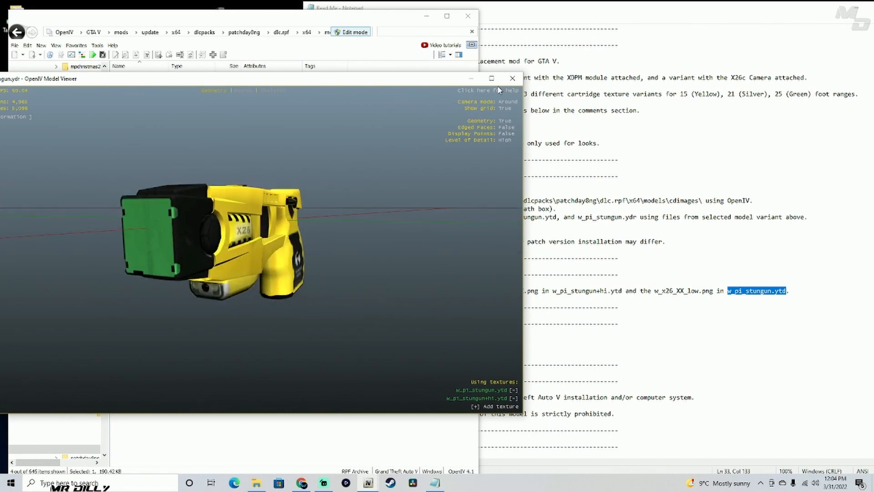
{"action": "left_click", "coordinate": [512, 78]}
Step: Replace the w_x26 texture in w_pi_stungun.ytd with w_x26_yellow_low from the desktop and save the texture dictionary
{"action": "left_click", "coordinate": [182, 121]}
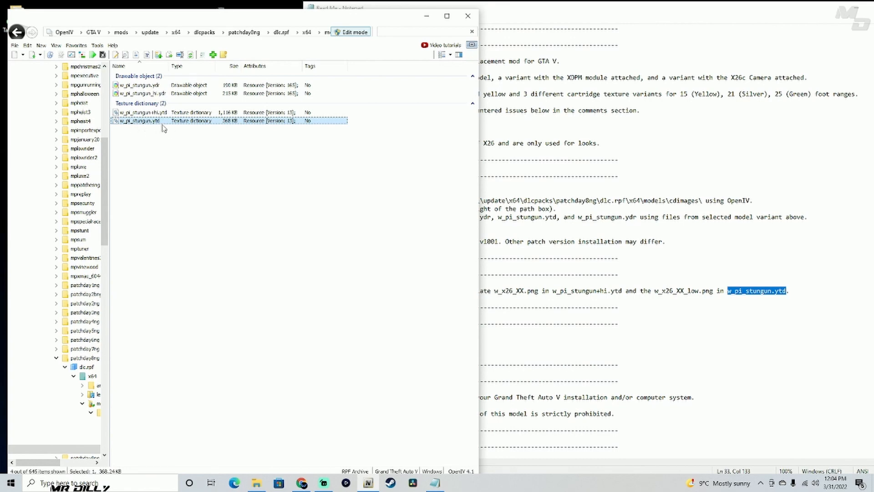
{"action": "double_click", "coordinate": [199, 120]}
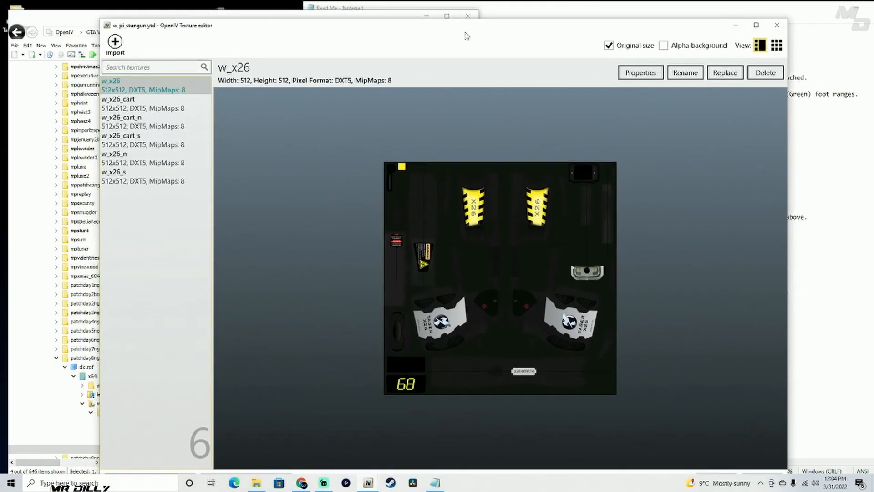
{"action": "left_click", "coordinate": [724, 74]}
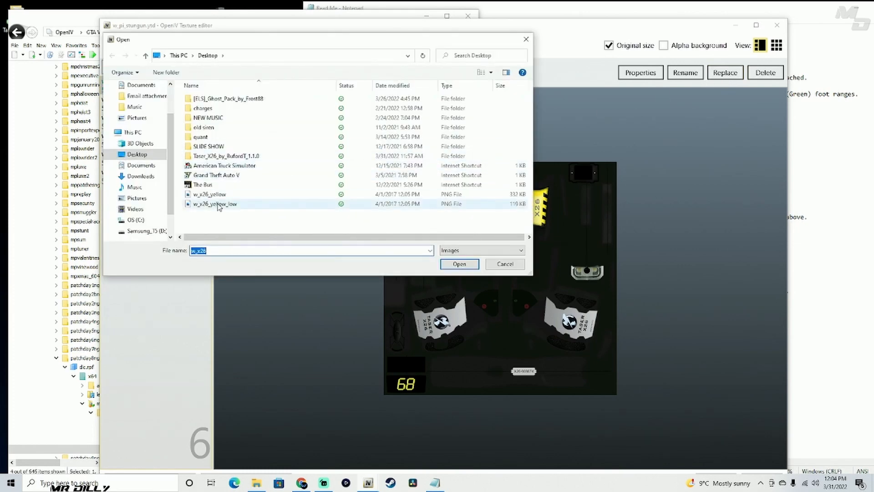
{"action": "left_click", "coordinate": [200, 205]}
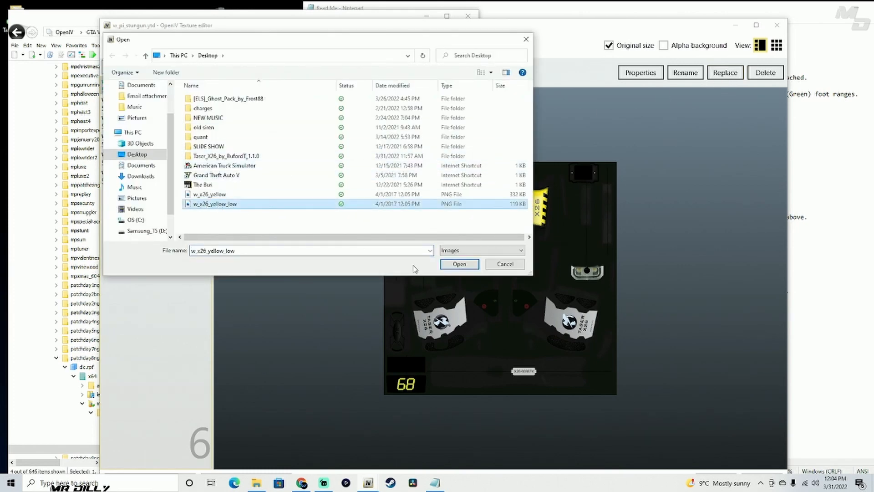
{"action": "left_click", "coordinate": [469, 267]}
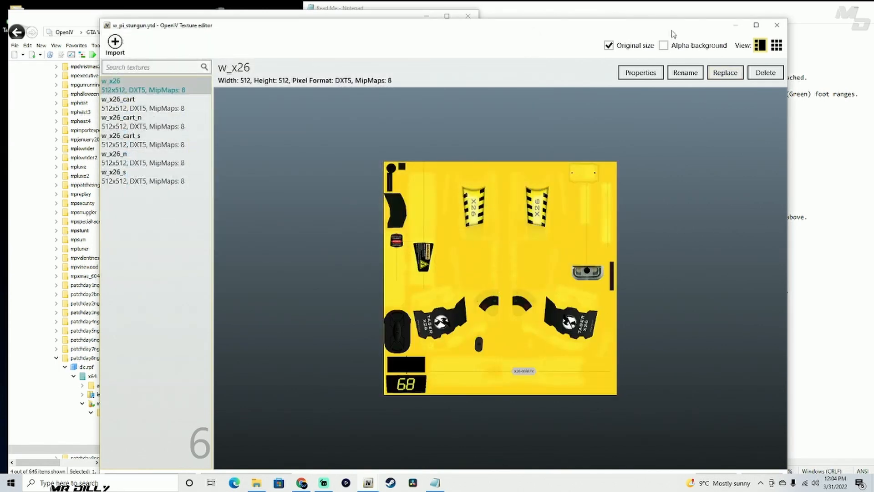
{"action": "left_click_drag", "start_coordinate": [673, 34], "coordinate": [672, 25]}
{"action": "left_click", "coordinate": [714, 469]}
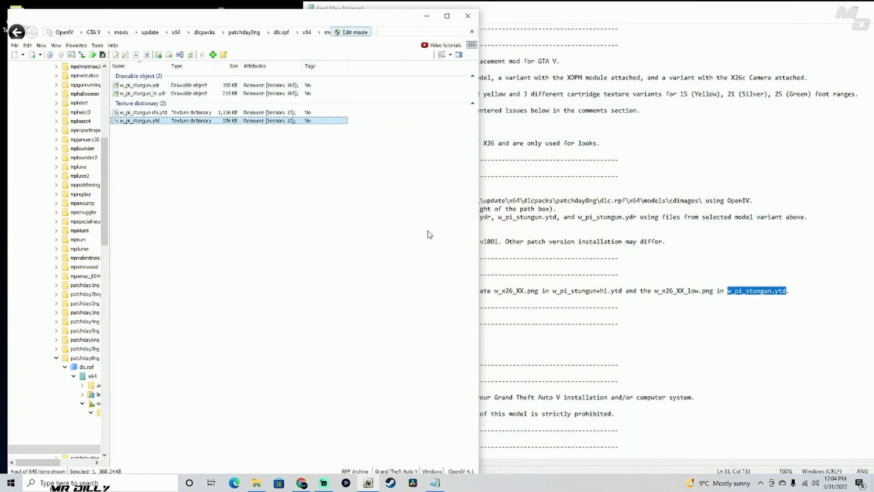
Step: Check the retextured w_pi_stungun.ydr from the side and front in the model viewer
{"action": "left_click", "coordinate": [185, 85]}
{"action": "double_click", "coordinate": [185, 85]}
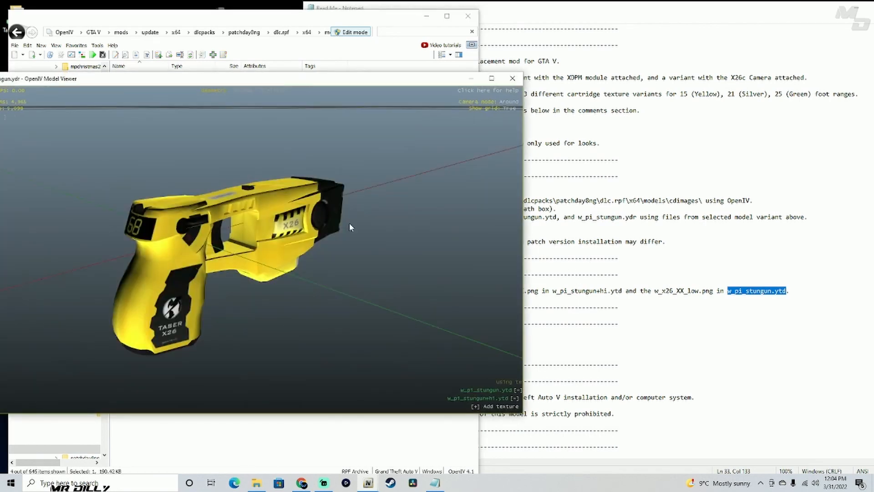
{"action": "left_click_drag", "start_coordinate": [348, 223], "coordinate": [215, 248]}
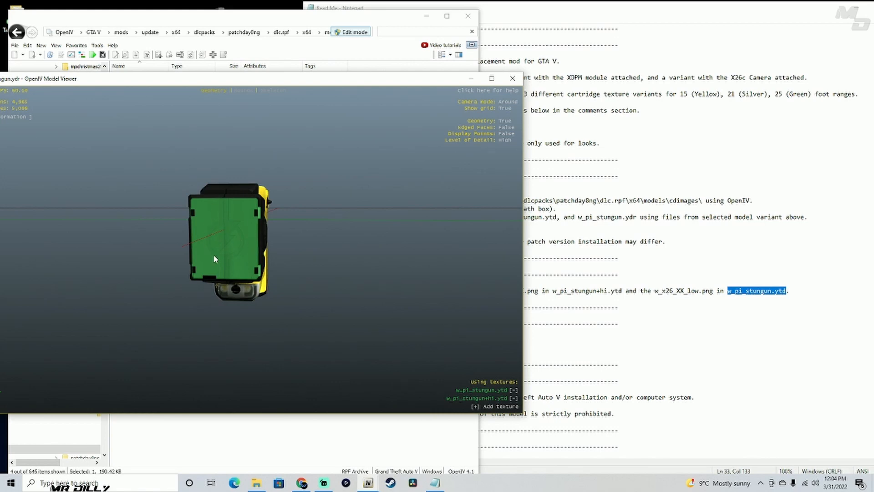
{"action": "left_click", "coordinate": [512, 78]}
Step: Shift the Read Me window aside and open the Cartridges folder inside the mod's Color Variants folder
{"action": "left_click", "coordinate": [622, 14]}
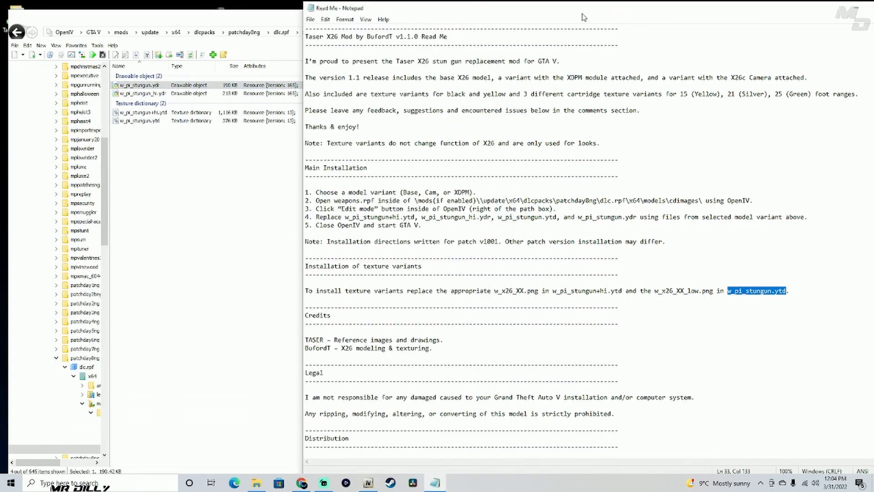
{"action": "left_click_drag", "start_coordinate": [762, 16], "coordinate": [800, 20]}
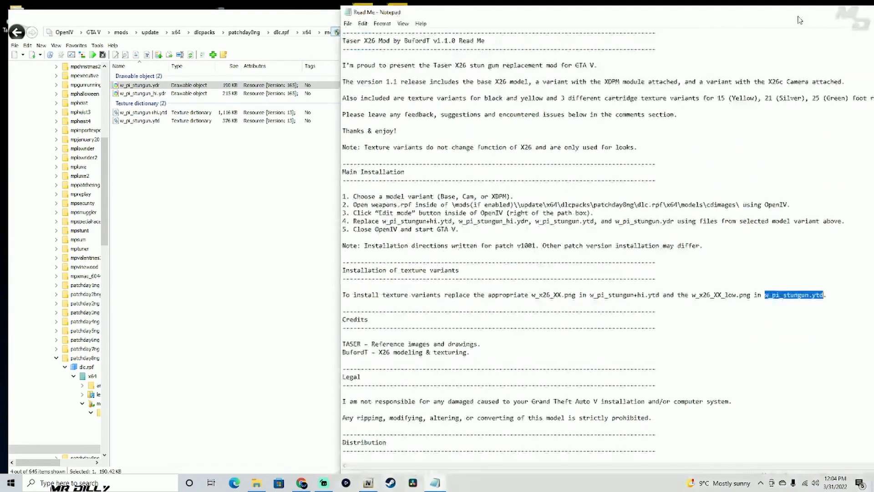
{"action": "mouse_move", "coordinate": [253, 487]}
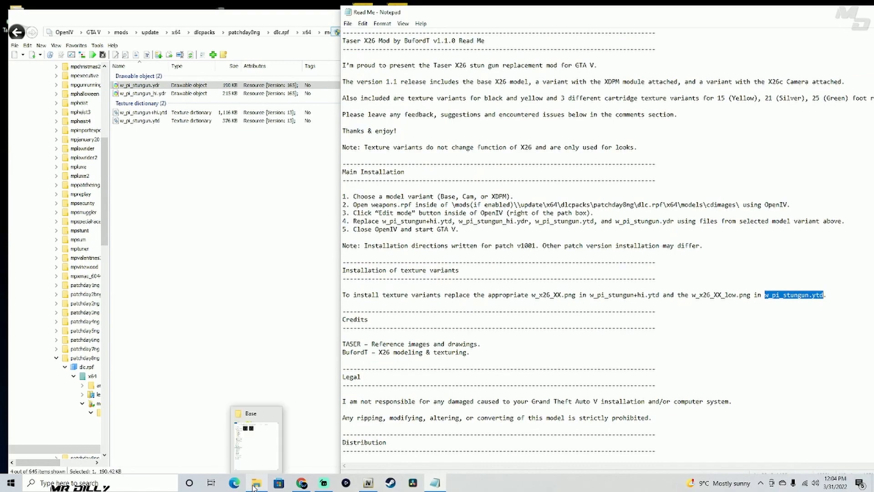
{"action": "left_click", "coordinate": [276, 458]}
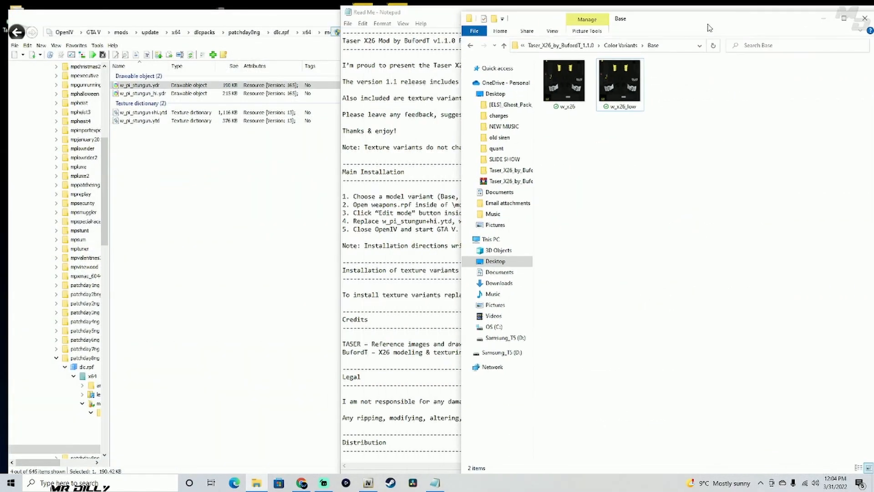
{"action": "left_click_drag", "start_coordinate": [584, 31], "coordinate": [714, 29]}
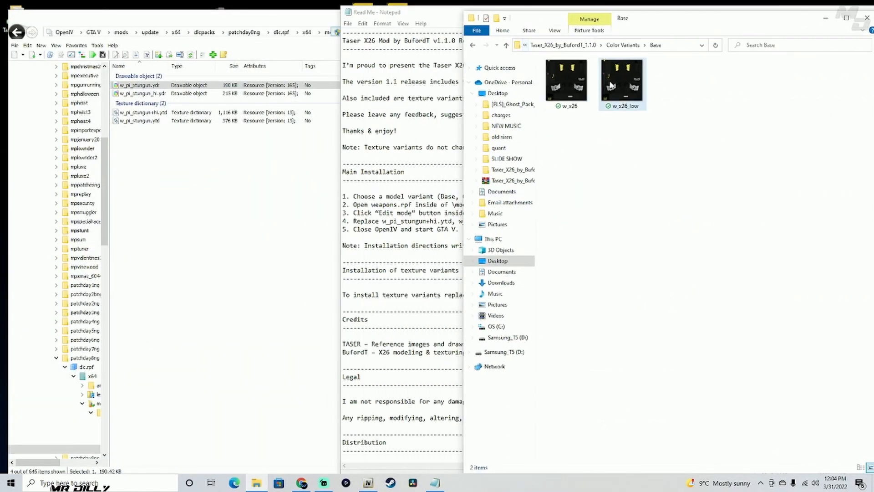
{"action": "left_click", "coordinate": [506, 46]}
{"action": "left_click", "coordinate": [571, 85]}
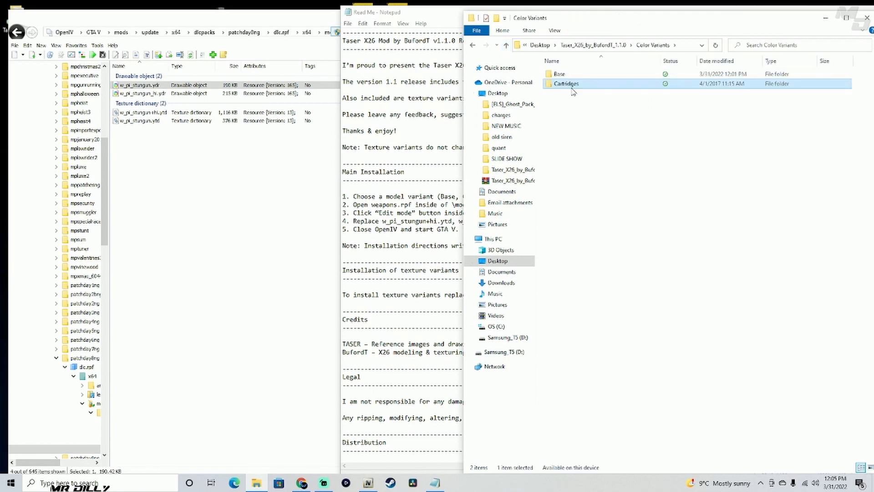
{"action": "double_click", "coordinate": [601, 85]}
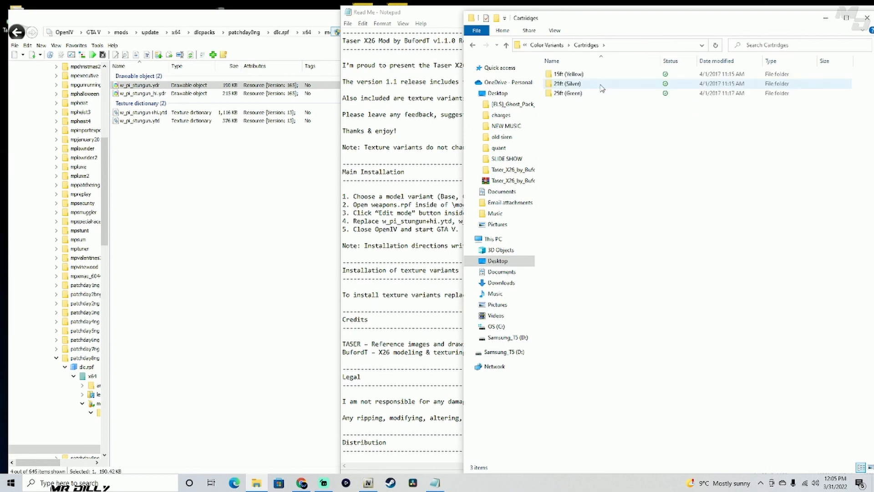
Step: Inspect the cartridge color at the front of the w_pi_stungun.ydr model
{"action": "left_click", "coordinate": [230, 86]}
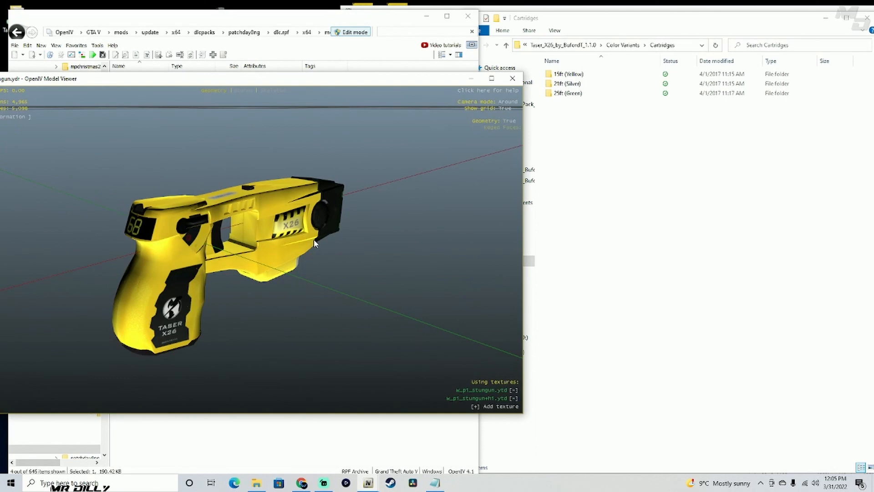
{"action": "left_click_drag", "start_coordinate": [313, 239], "coordinate": [267, 229]}
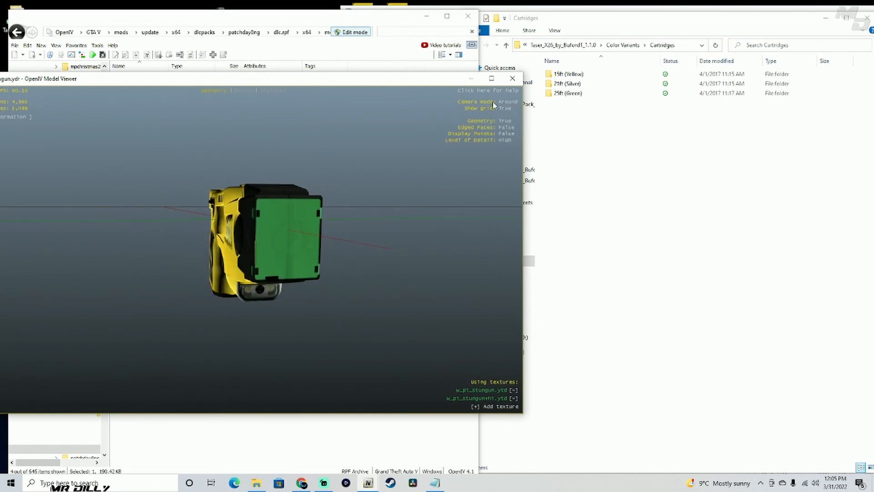
{"action": "left_click", "coordinate": [513, 79]}
Step: Open the 21ft (Silver) cartridge folder and rearrange the windows to expose the desktop icons beside it
{"action": "left_click", "coordinate": [578, 85]}
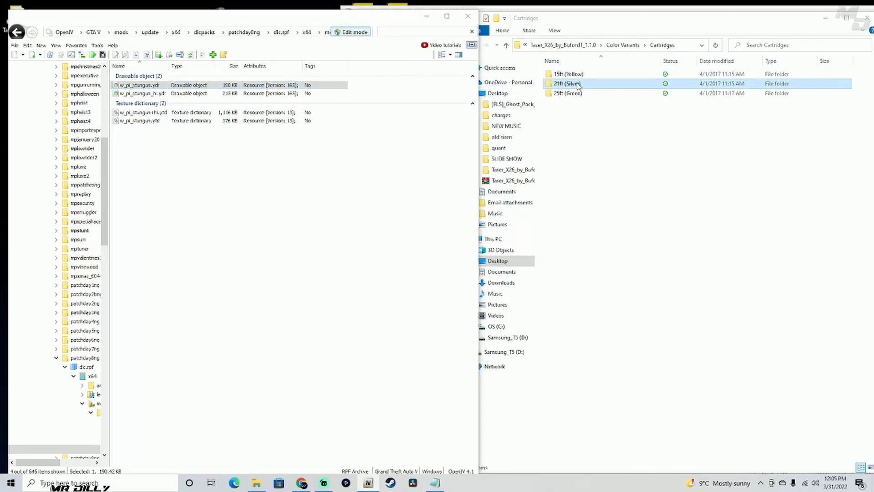
{"action": "double_click", "coordinate": [578, 85]}
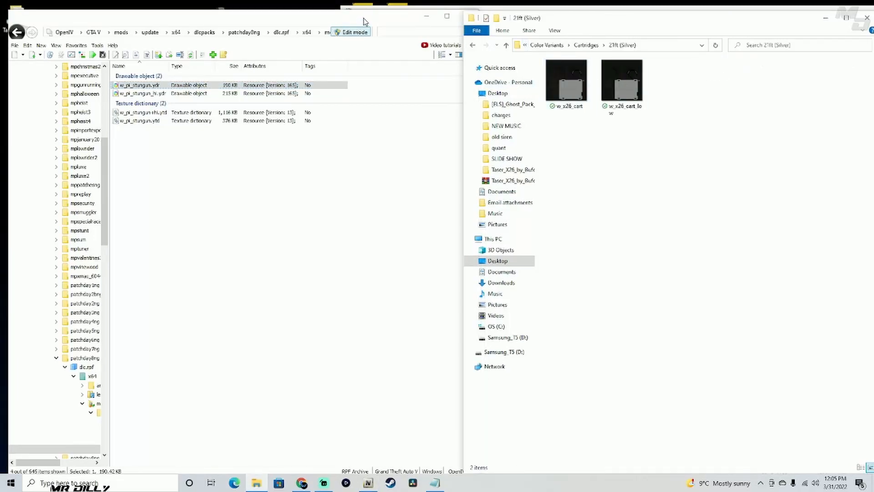
{"action": "left_click_drag", "start_coordinate": [364, 21], "coordinate": [351, 163]}
{"action": "left_click_drag", "start_coordinate": [661, 25], "coordinate": [672, 178]}
{"action": "left_click_drag", "start_coordinate": [640, 14], "coordinate": [690, 48]}
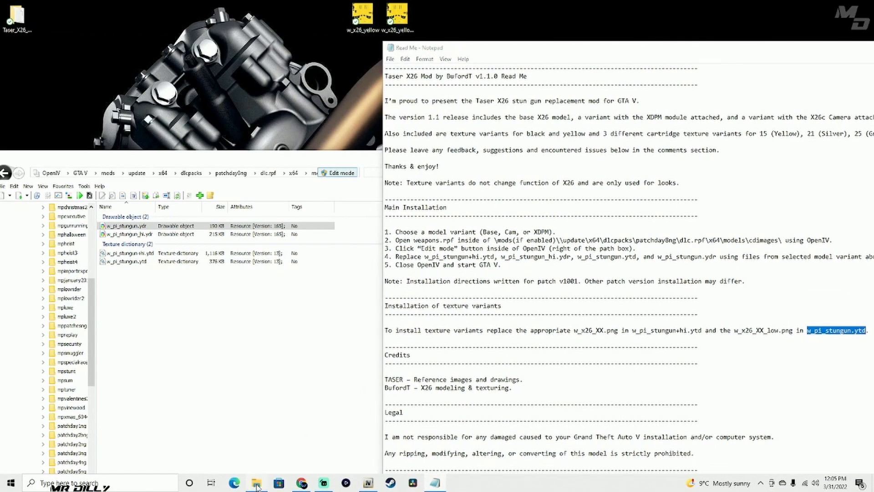
{"action": "left_click", "coordinate": [256, 482]}
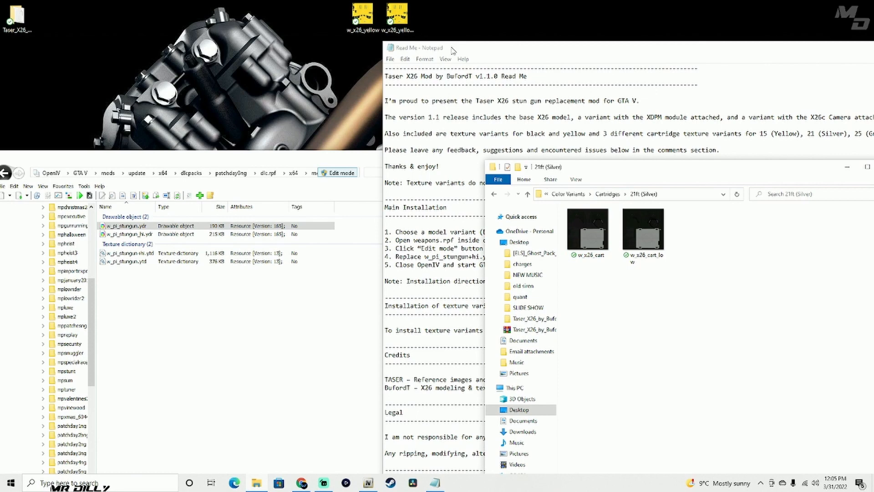
Step: Clear w_x26_yellow and w_x26_yellow_low off the desktop and move w_x26_cart and w_x26_cart_low from the 21ft (Silver) folder onto it
{"action": "left_click", "coordinate": [422, 15]}
{"action": "left_click", "coordinate": [404, 16]}
{"action": "left_click", "coordinate": [355, 21], "text": "ctrl"}
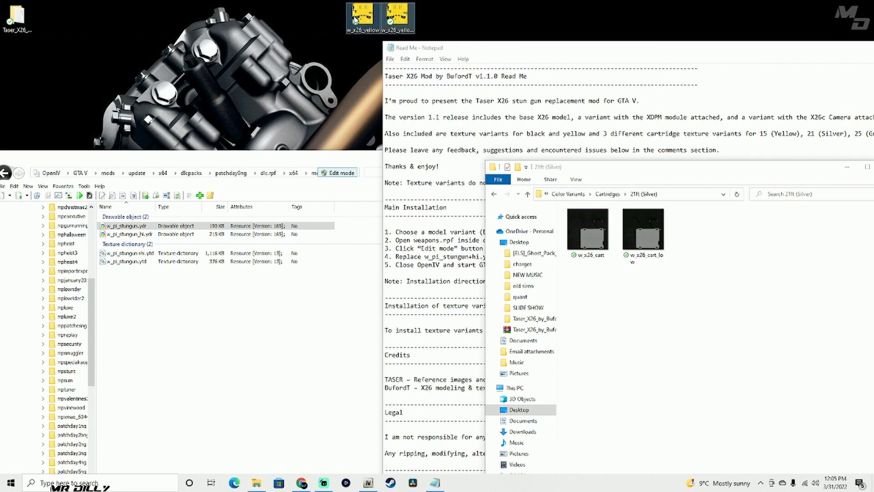
{"action": "left_click_drag", "start_coordinate": [356, 21], "coordinate": [295, 26]}
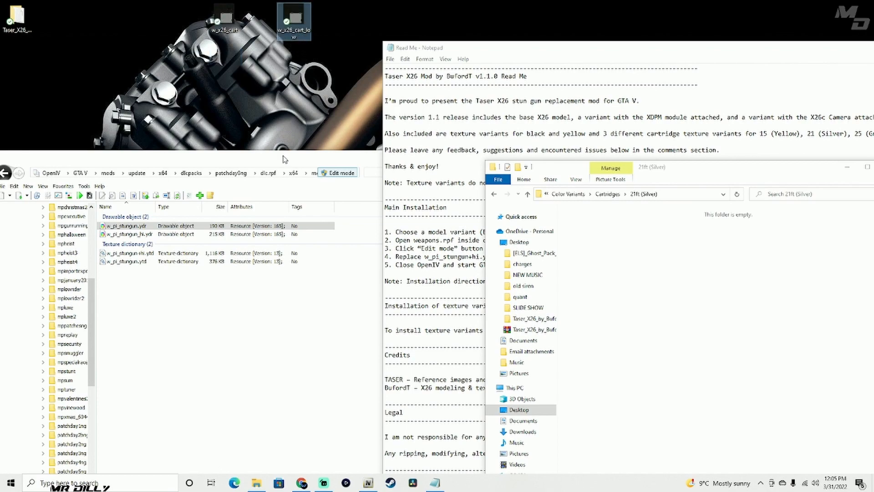
Step: Close the 21ft (Silver) folder window and move the OpenIV and Read Me windows higher on the screen
{"action": "left_click_drag", "start_coordinate": [282, 161], "coordinate": [288, 20]}
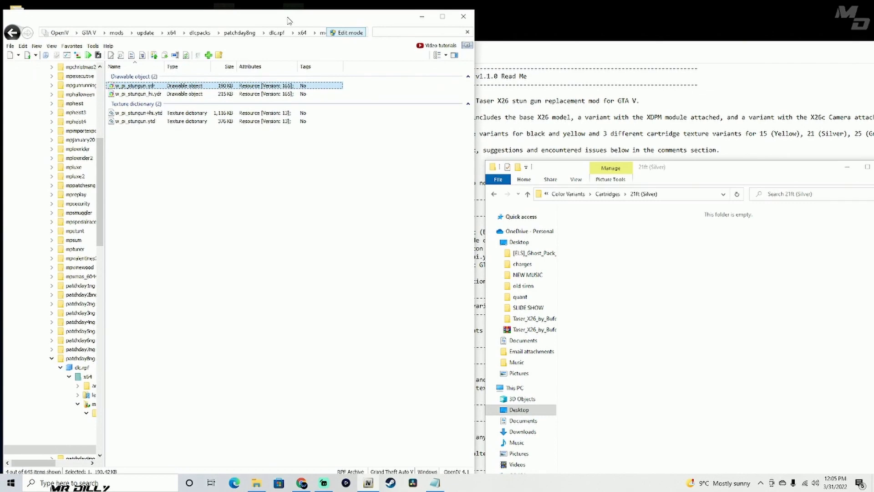
{"action": "left_click_drag", "start_coordinate": [700, 177], "coordinate": [622, 159]}
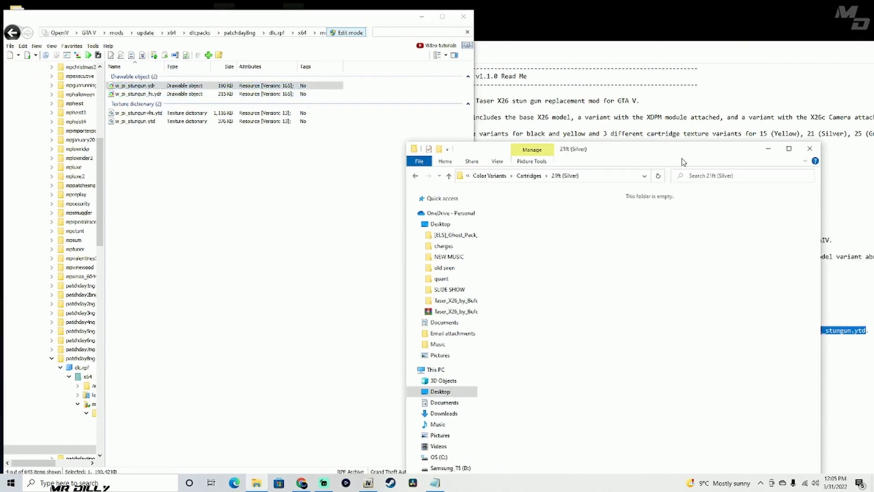
{"action": "left_click_drag", "start_coordinate": [683, 162], "coordinate": [614, 98]}
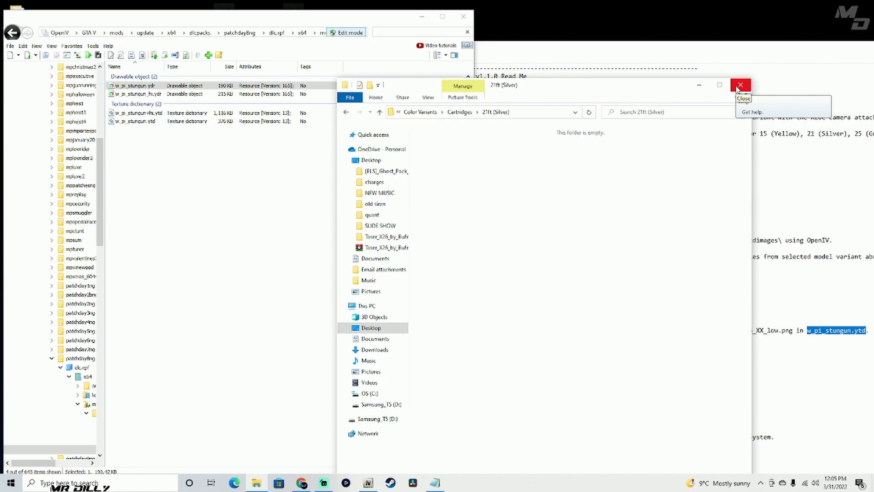
{"action": "left_click", "coordinate": [379, 113]}
{"action": "left_click", "coordinate": [699, 92]}
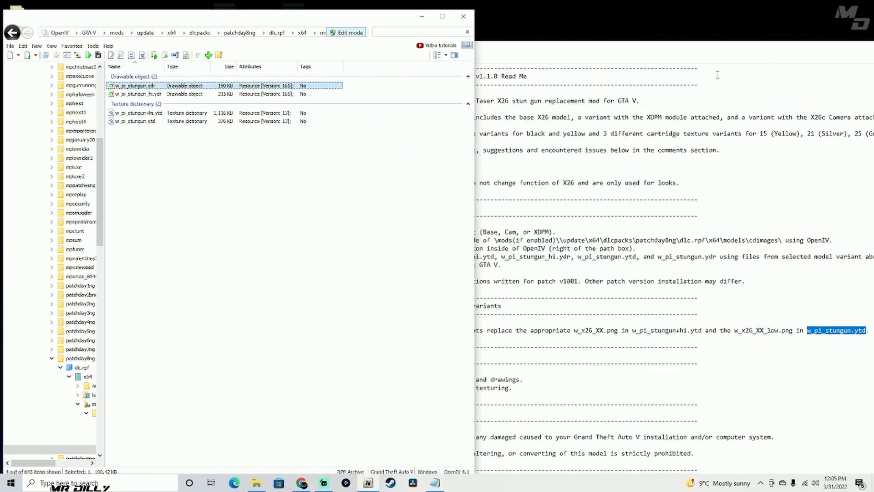
{"action": "left_click_drag", "start_coordinate": [726, 55], "coordinate": [742, 15]}
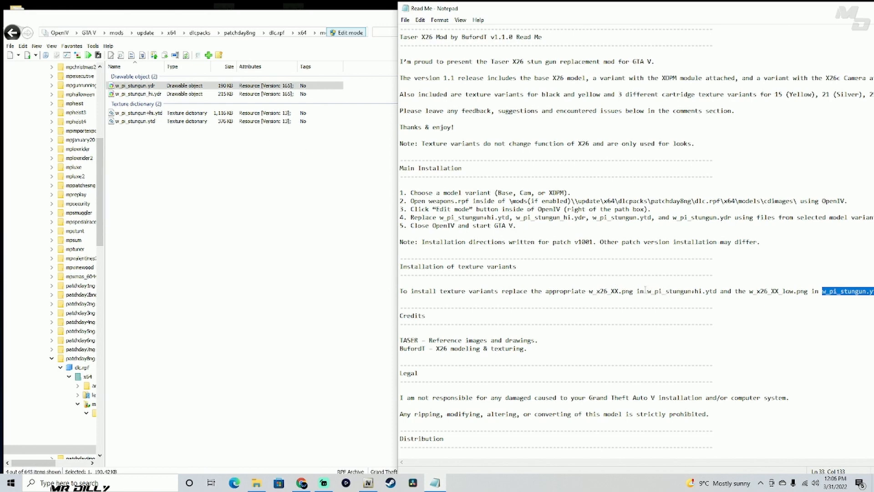
Step: Highlight w_pi_stungun+hi.ytd in the Read Me's texture variant instructions and shift the windows to expose the cartridge textures on the desktop
{"action": "left_click_drag", "start_coordinate": [646, 291], "coordinate": [719, 292]}
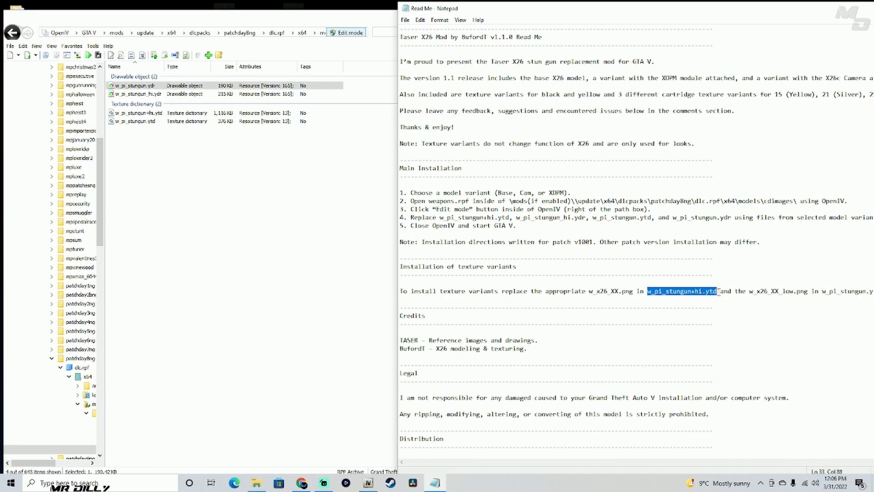
{"action": "left_click", "coordinate": [341, 23]}
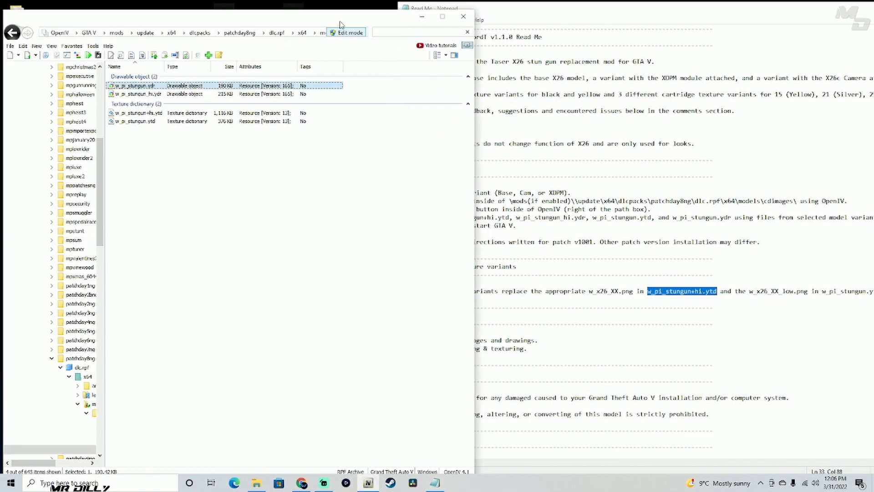
{"action": "left_click_drag", "start_coordinate": [449, 4], "coordinate": [459, 36]}
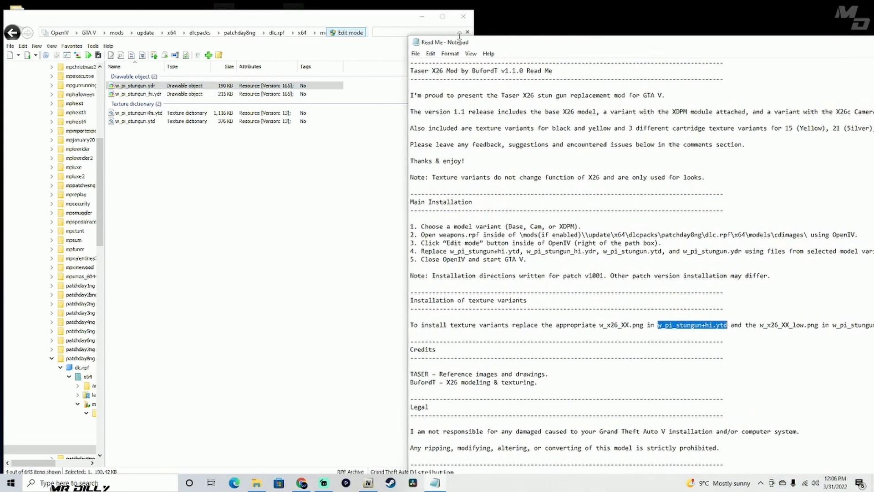
{"action": "left_click_drag", "start_coordinate": [285, 23], "coordinate": [283, 65]}
{"action": "left_click", "coordinate": [292, 32]}
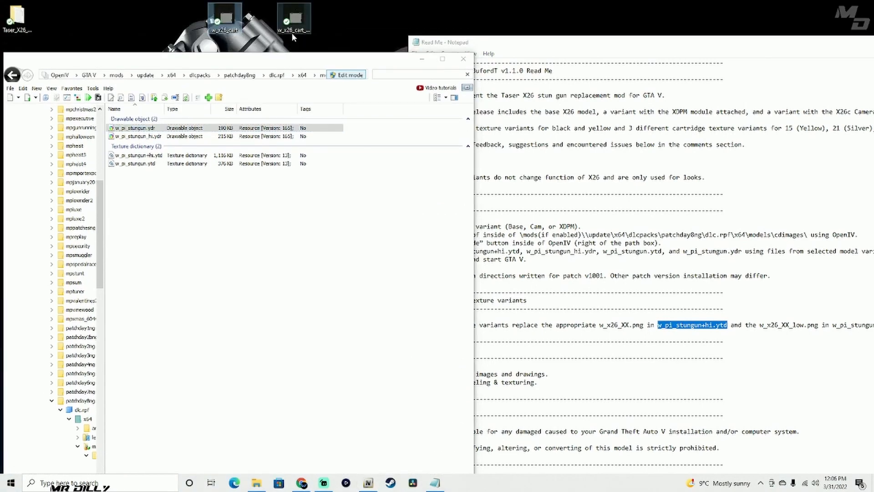
{"action": "left_click", "coordinate": [233, 16]}
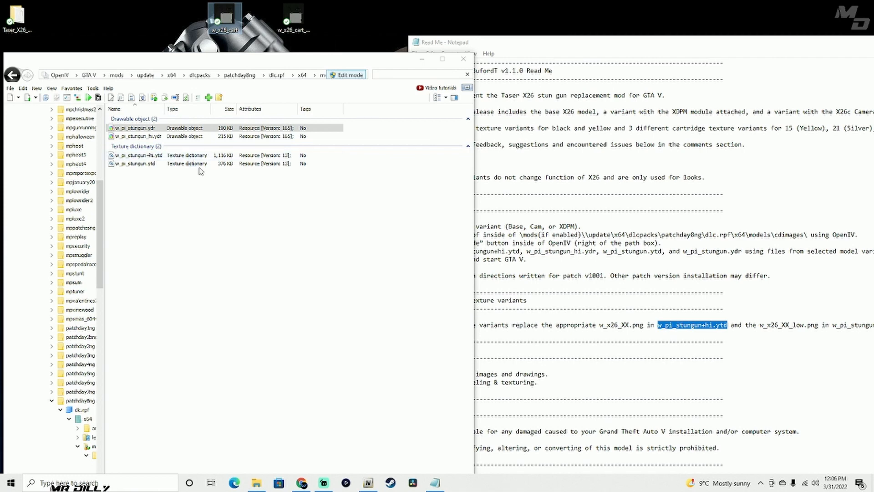
Step: Replace the w_x26_cart texture in w_pi_stungun+hi.ytd with the desktop's w_x26_cart image and save the texture dictionary
{"action": "left_click", "coordinate": [171, 157]}
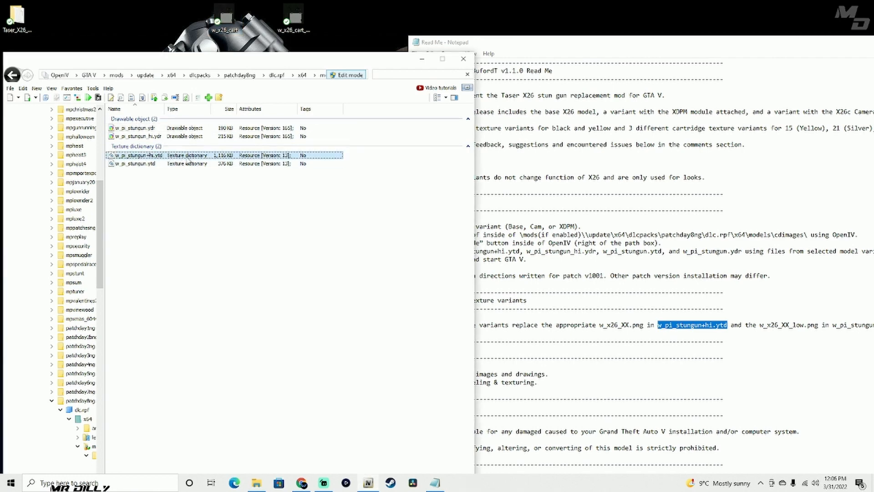
{"action": "double_click", "coordinate": [188, 159]}
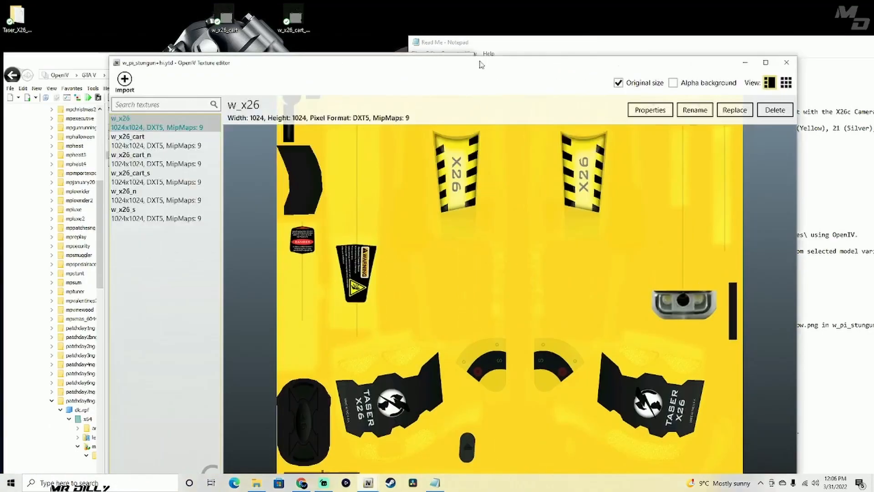
{"action": "left_click_drag", "start_coordinate": [480, 64], "coordinate": [567, 49]}
{"action": "left_click", "coordinate": [211, 130]}
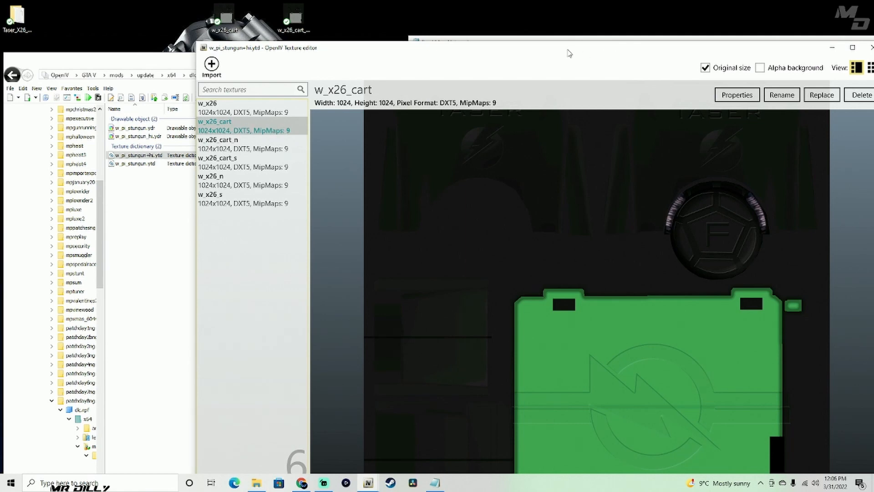
{"action": "left_click_drag", "start_coordinate": [579, 54], "coordinate": [527, 41]}
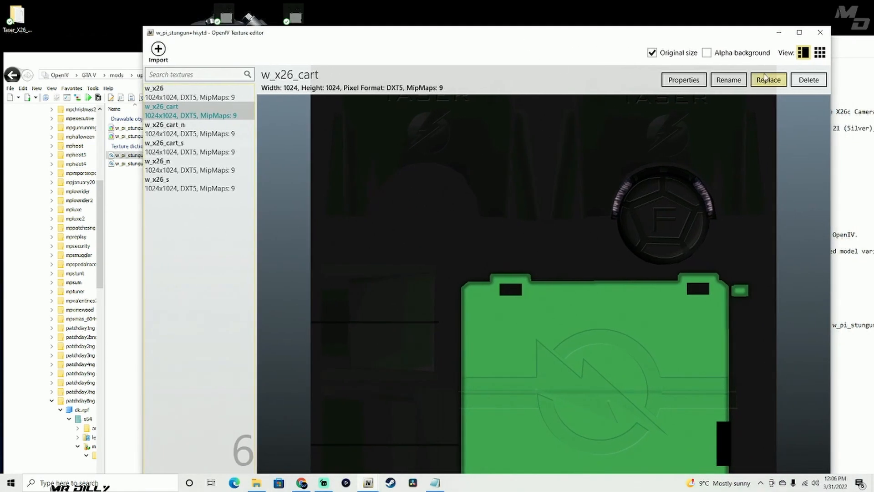
{"action": "left_click", "coordinate": [770, 80]}
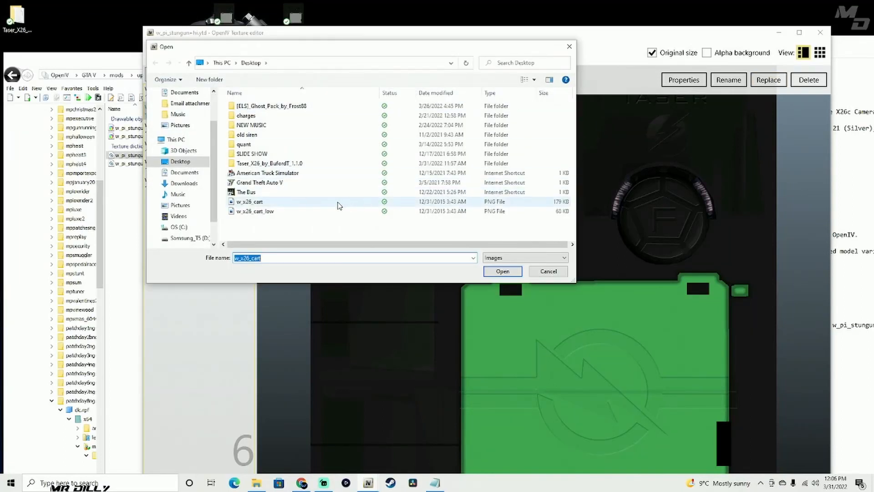
{"action": "left_click", "coordinate": [253, 203]}
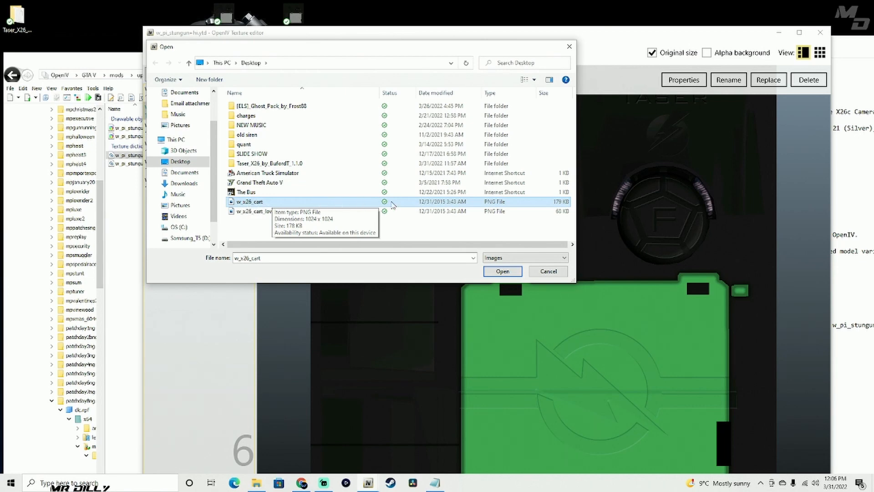
{"action": "left_click", "coordinate": [503, 272]}
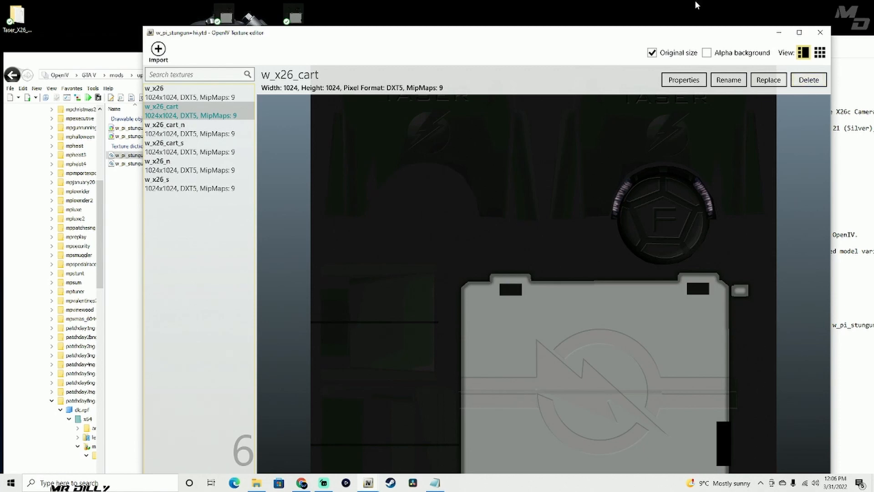
{"action": "left_click_drag", "start_coordinate": [636, 36], "coordinate": [600, 1]}
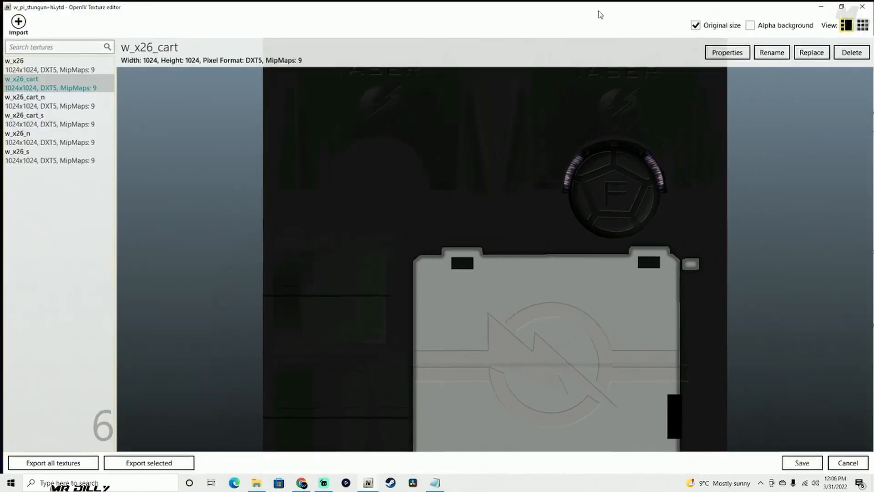
{"action": "left_click", "coordinate": [803, 463]}
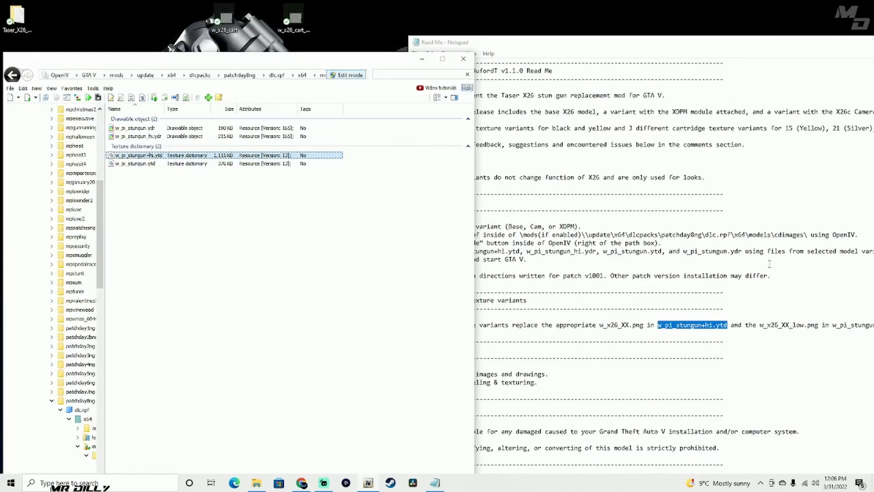
Step: Replace the w_x26_cart texture in w_pi_stungun.ytd with the desktop's w_x26_cart_low image and save the texture dictionary
{"action": "left_click", "coordinate": [289, 26]}
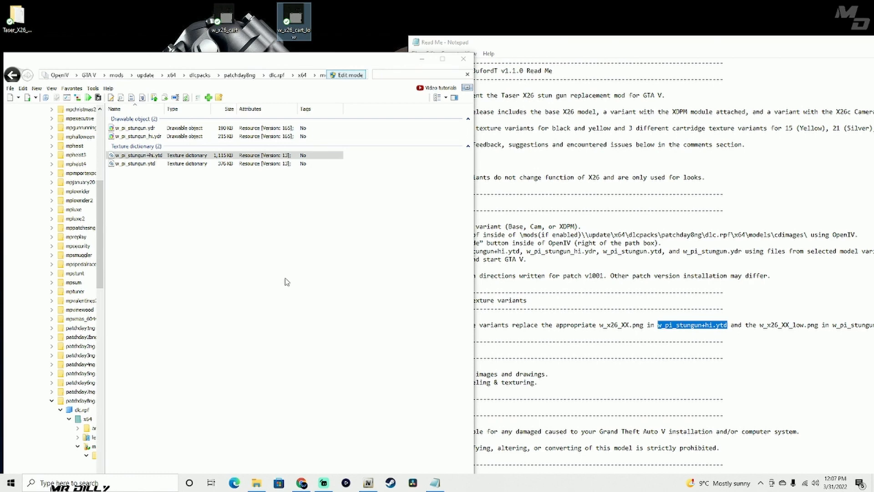
{"action": "left_click", "coordinate": [196, 164]}
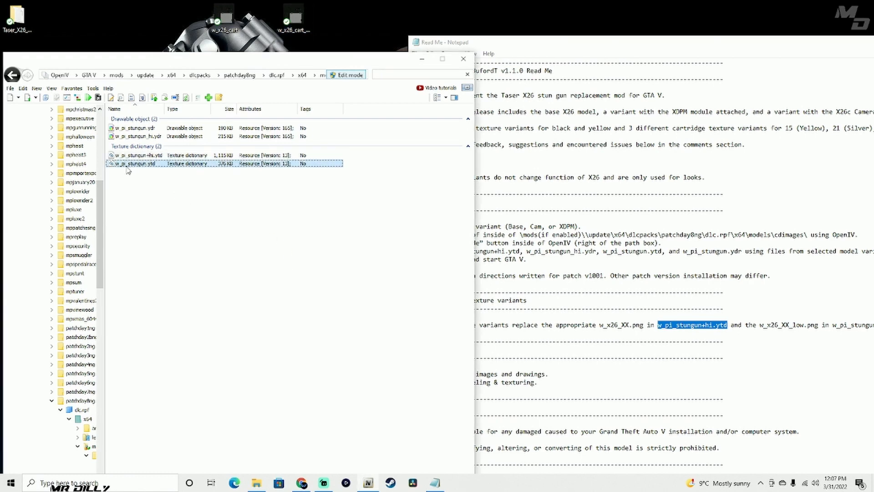
{"action": "double_click", "coordinate": [210, 165]}
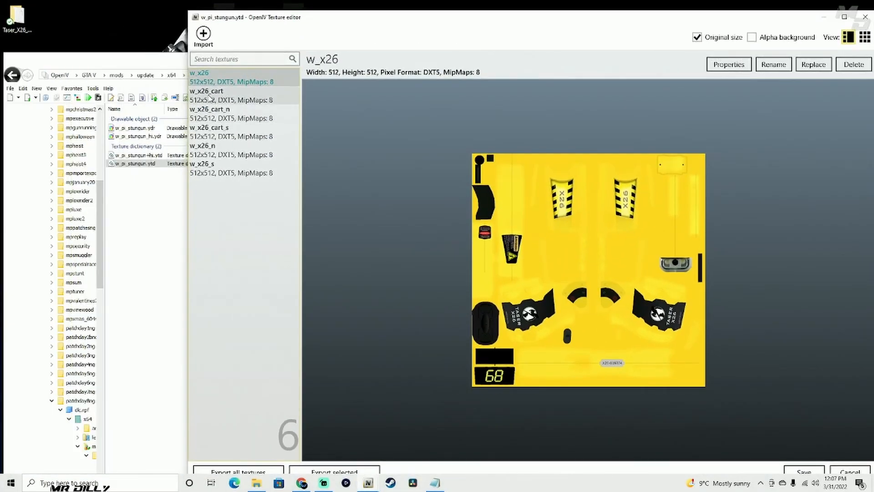
{"action": "left_click", "coordinate": [195, 97]}
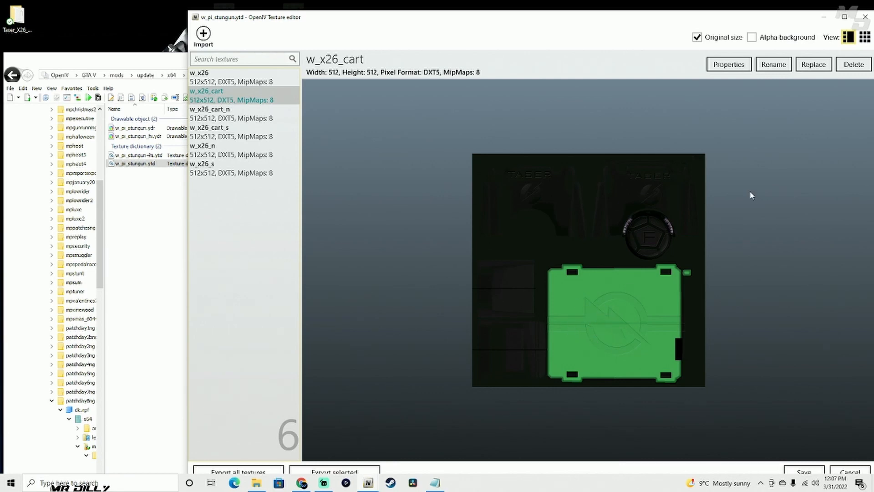
{"action": "left_click", "coordinate": [813, 64]}
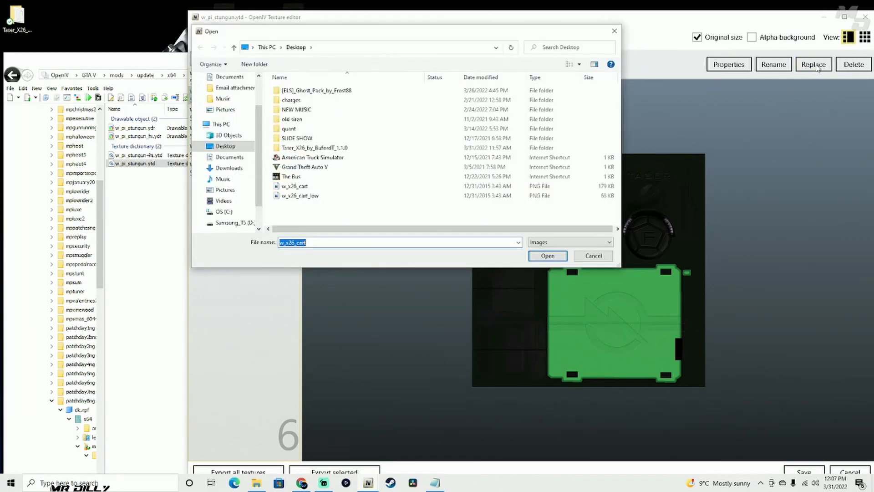
{"action": "left_click", "coordinate": [310, 196]}
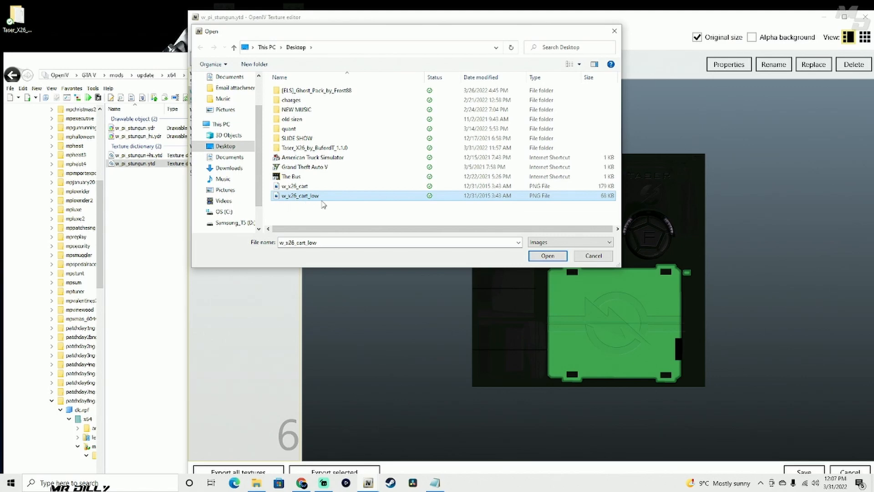
{"action": "left_click", "coordinate": [553, 257]}
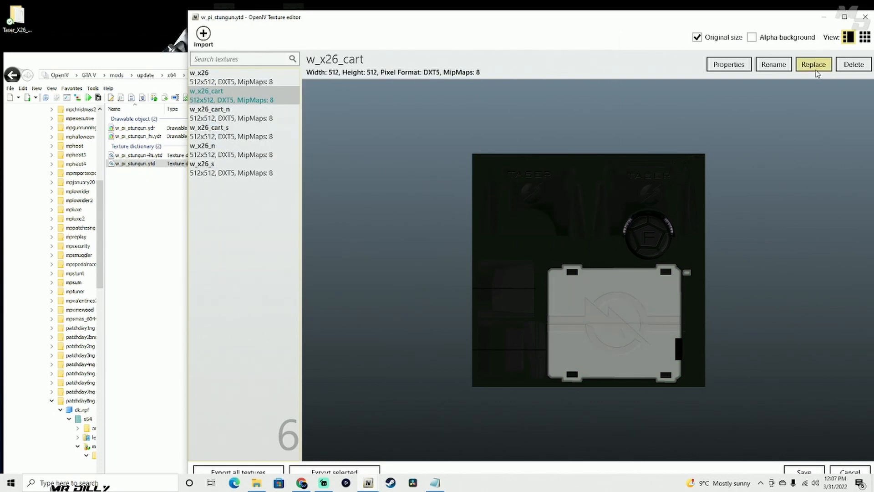
{"action": "left_click_drag", "start_coordinate": [605, 23], "coordinate": [521, 17]}
{"action": "left_click", "coordinate": [718, 467]}
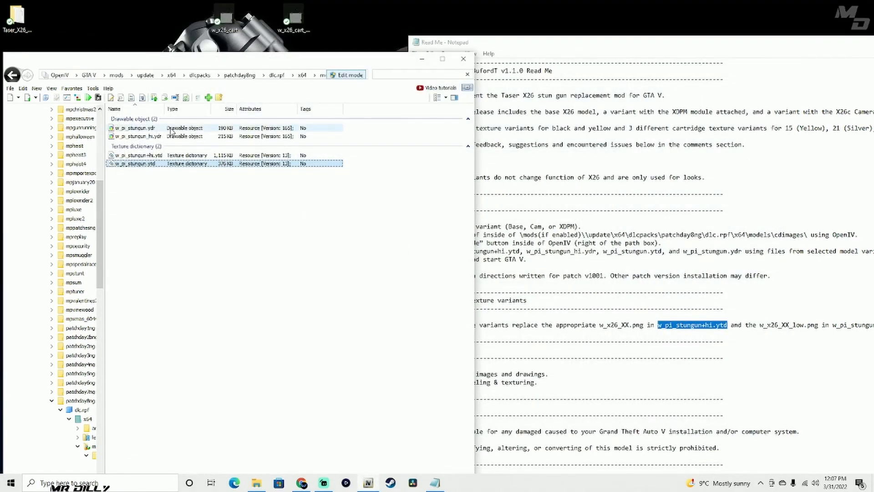
Step: Examine the w_pi_stungun.ydr model from several angles to check the cartridge color at its front
{"action": "double_click", "coordinate": [170, 127]}
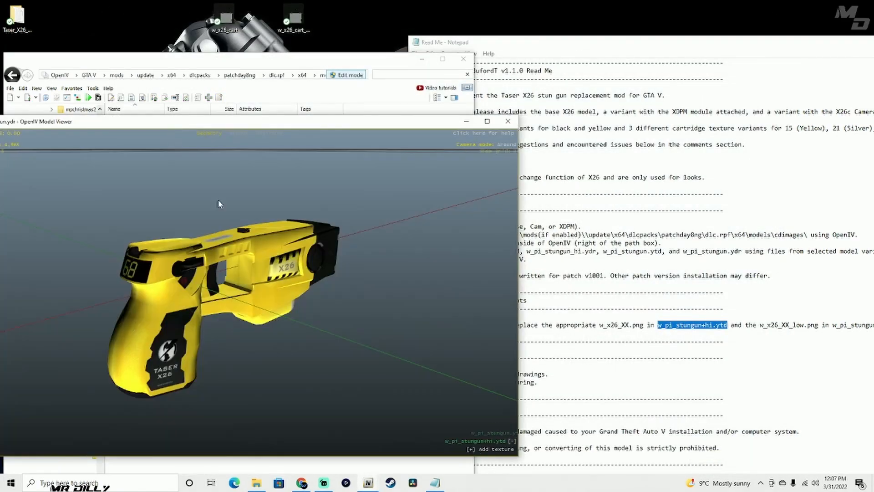
{"action": "left_click_drag", "start_coordinate": [218, 200], "coordinate": [90, 341]}
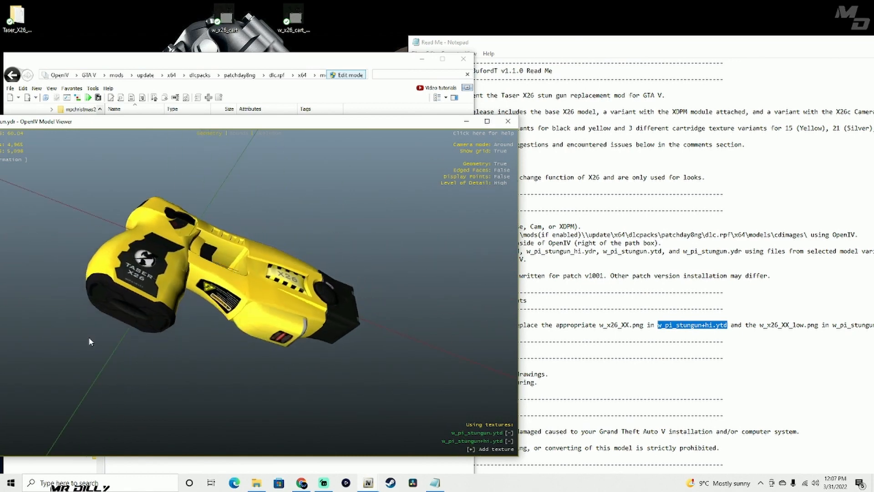
{"action": "left_click_drag", "start_coordinate": [185, 313], "coordinate": [124, 273]}
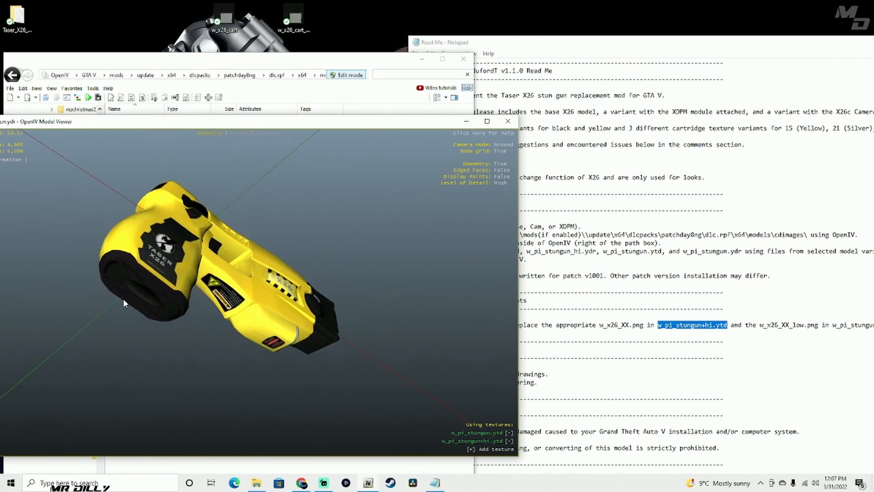
{"action": "left_click_drag", "start_coordinate": [297, 314], "coordinate": [145, 363]}
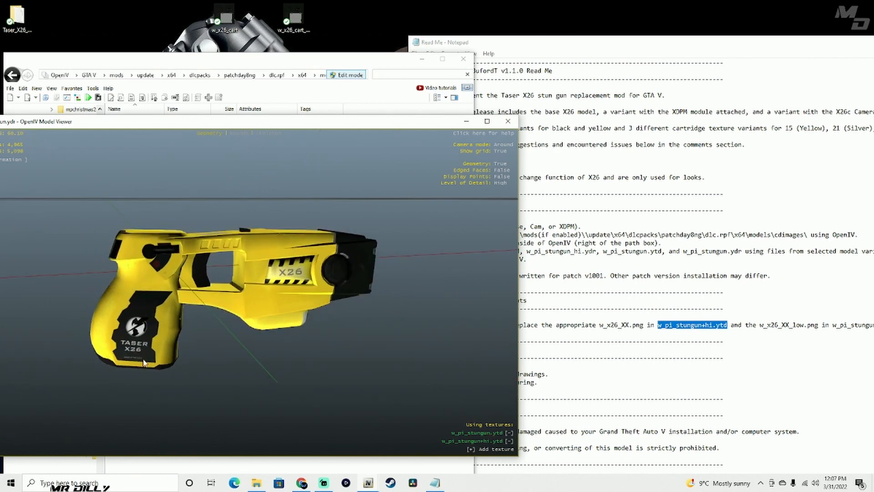
{"action": "left_click_drag", "start_coordinate": [162, 271], "coordinate": [251, 298]}
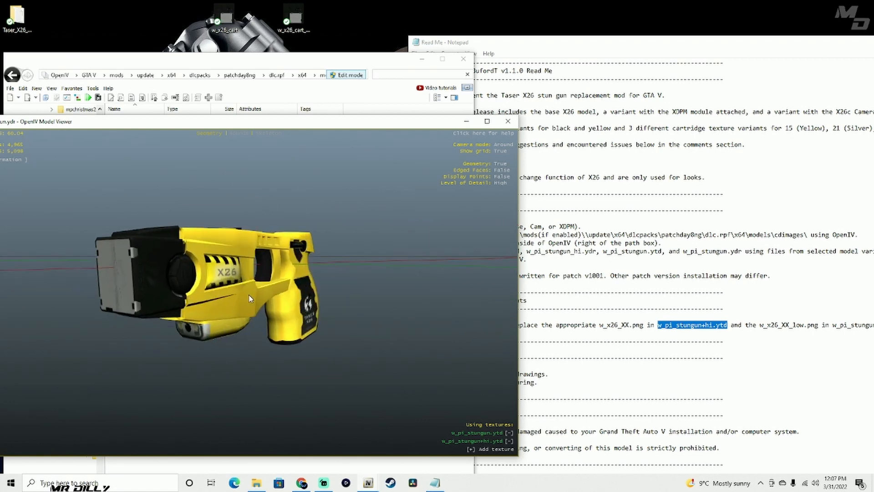
{"action": "left_click", "coordinate": [509, 124]}
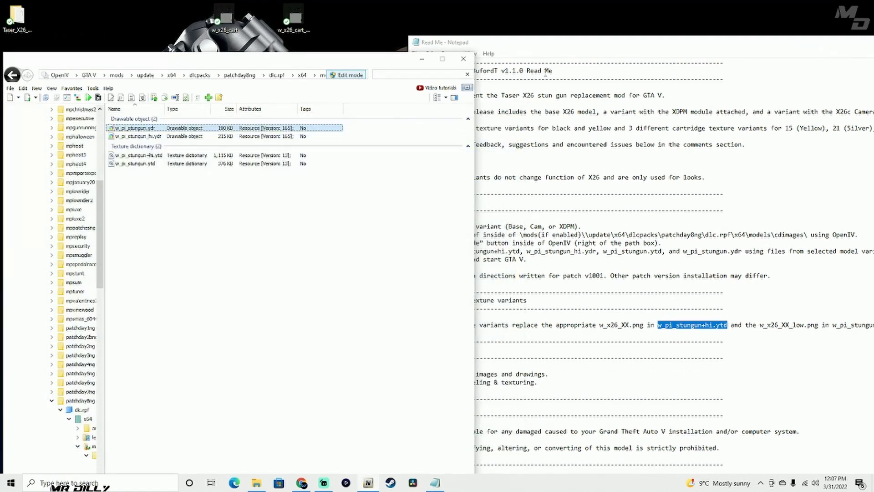
{"action": "double_click", "coordinate": [180, 126]}
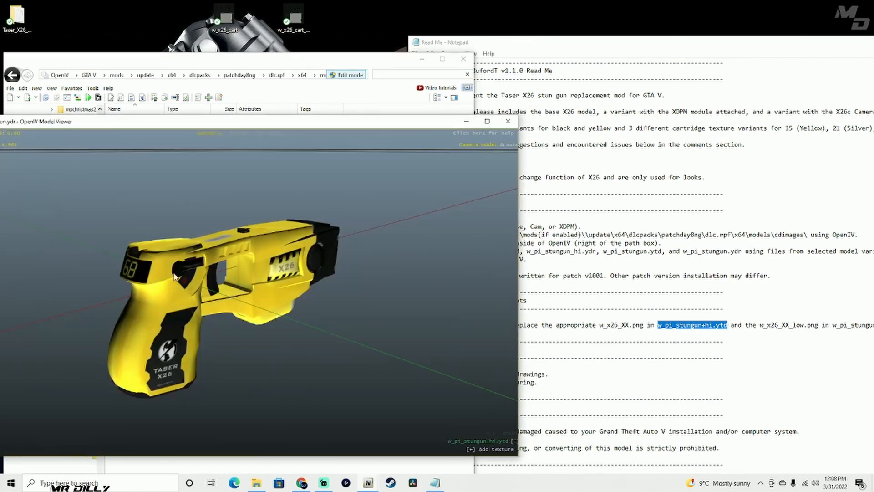
{"action": "left_click_drag", "start_coordinate": [145, 292], "coordinate": [216, 279]}
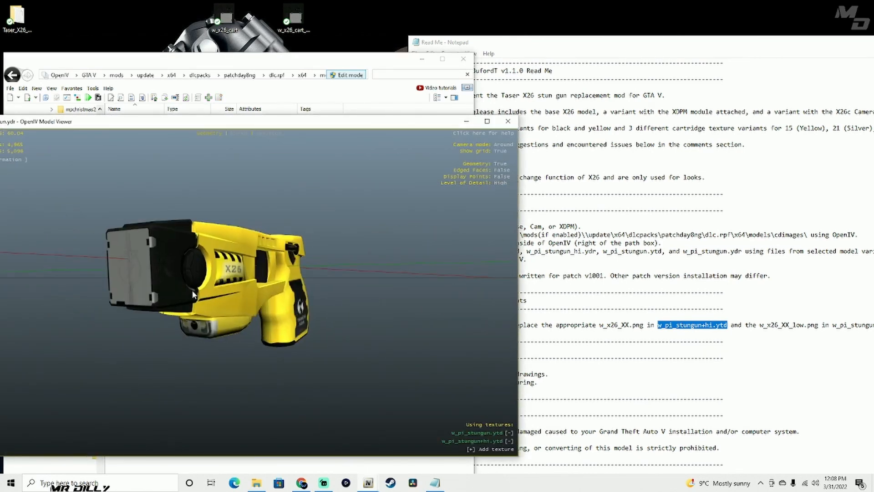
Step: Close the model viewer, shift the Read Me aside, and open the 15ft (Yellow) cartridge folder from the color variants
{"action": "left_click", "coordinate": [508, 121]}
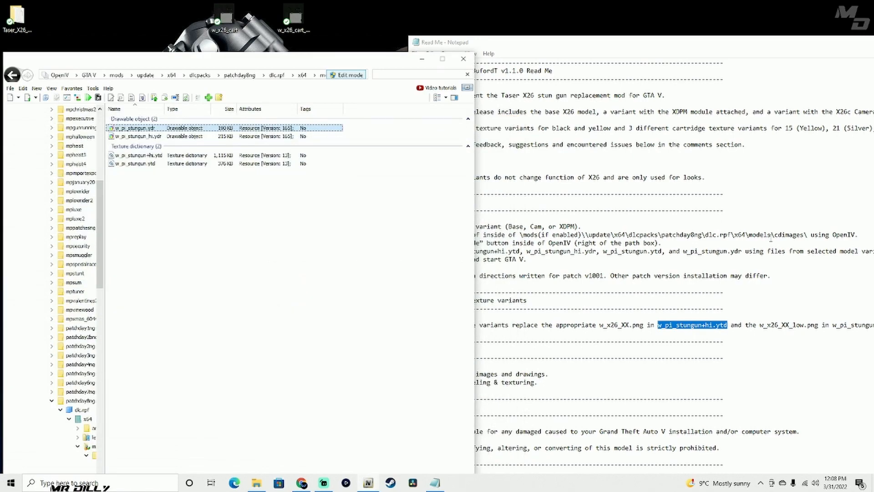
{"action": "left_click", "coordinate": [570, 48]}
{"action": "left_click_drag", "start_coordinate": [573, 49], "coordinate": [407, 70]}
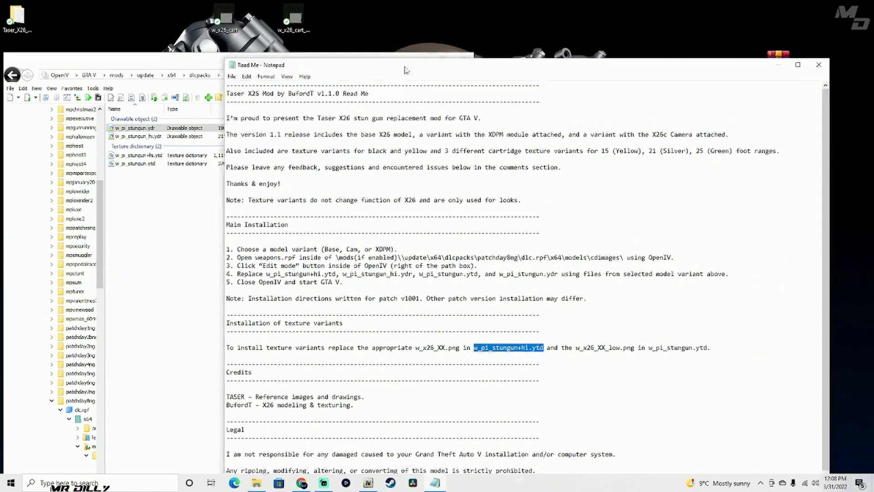
{"action": "left_click", "coordinate": [262, 485]}
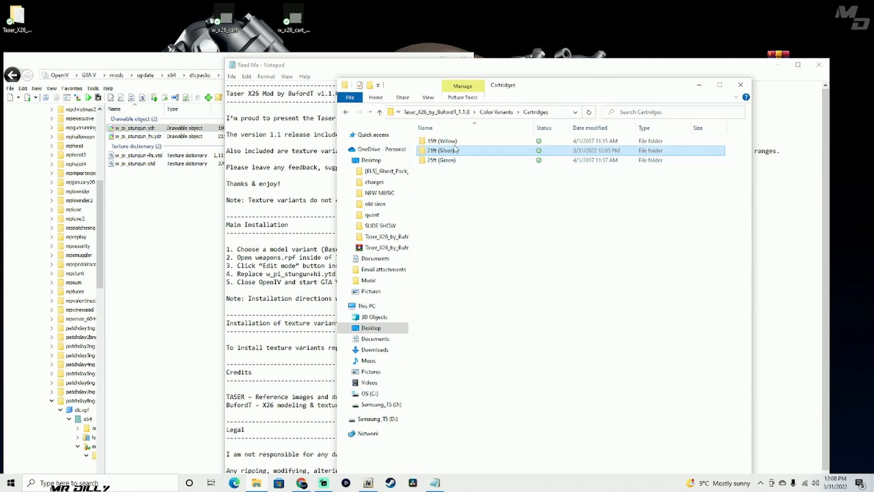
{"action": "left_click", "coordinate": [457, 141]}
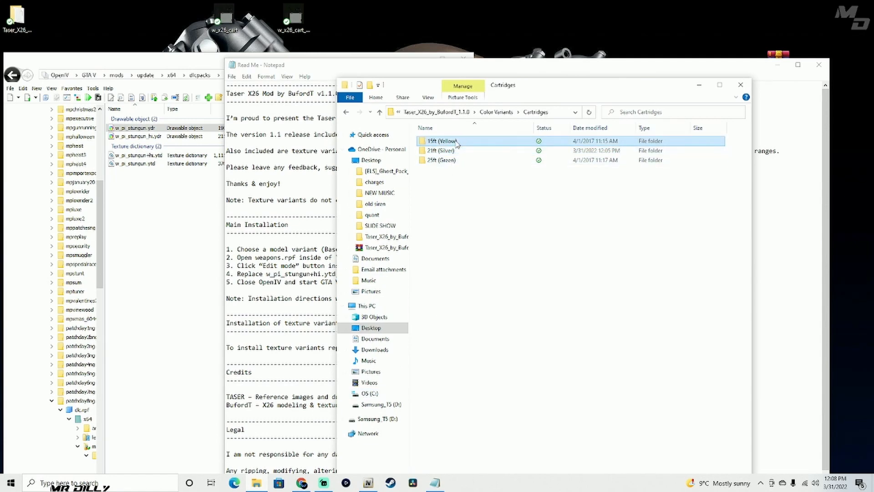
{"action": "double_click", "coordinate": [483, 146]}
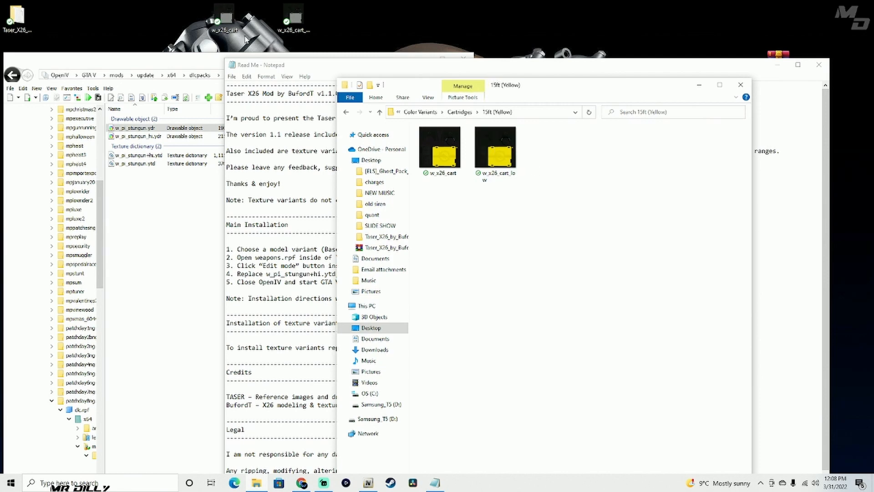
Step: Delete the silver cartridge images from the desktop and move the 15ft (Yellow) w_x26_cart and w_x26_cart_low images there instead
{"action": "left_click_drag", "start_coordinate": [340, 23], "coordinate": [217, 22]}
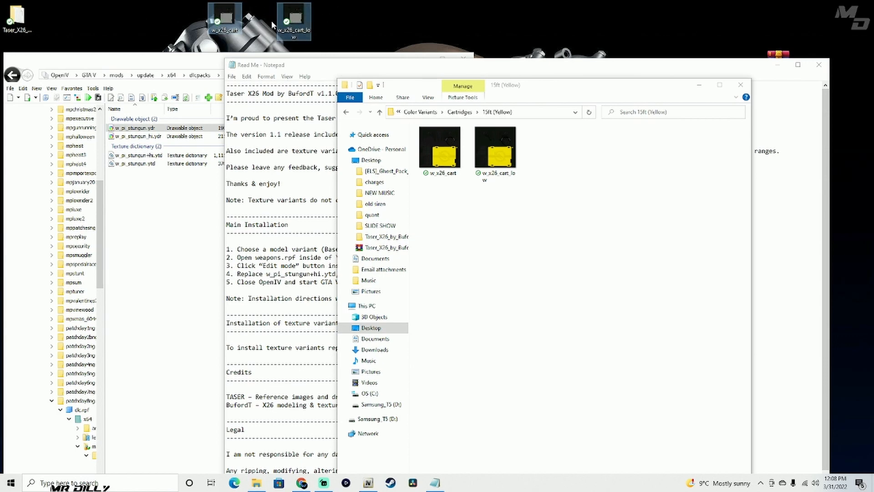
{"action": "key", "text": "Delete"}
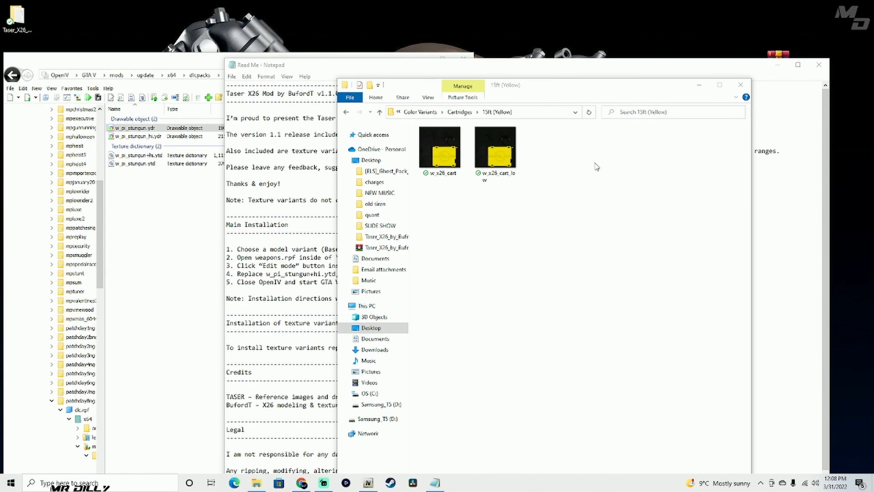
{"action": "left_click_drag", "start_coordinate": [542, 152], "coordinate": [272, 40]}
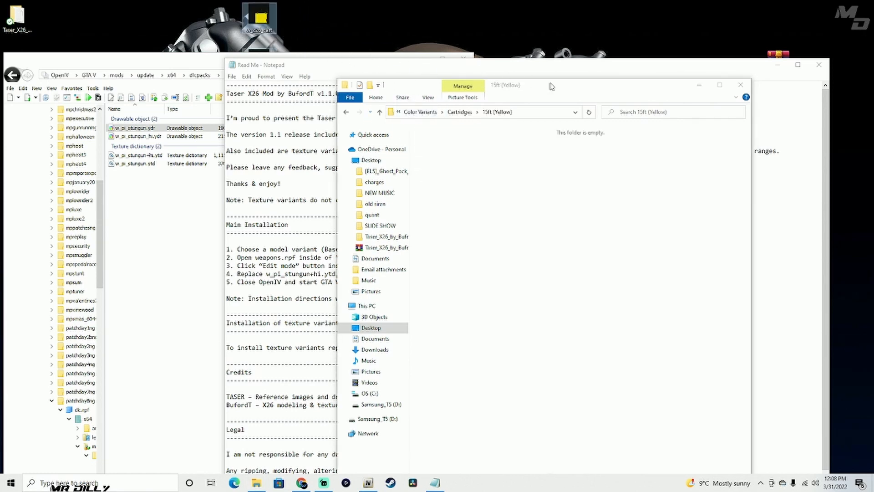
Step: Minimize the cartridge folder and Read Me, and move OpenIV aside to check the two yellow cartridge images on the desktop
{"action": "left_click", "coordinate": [700, 87]}
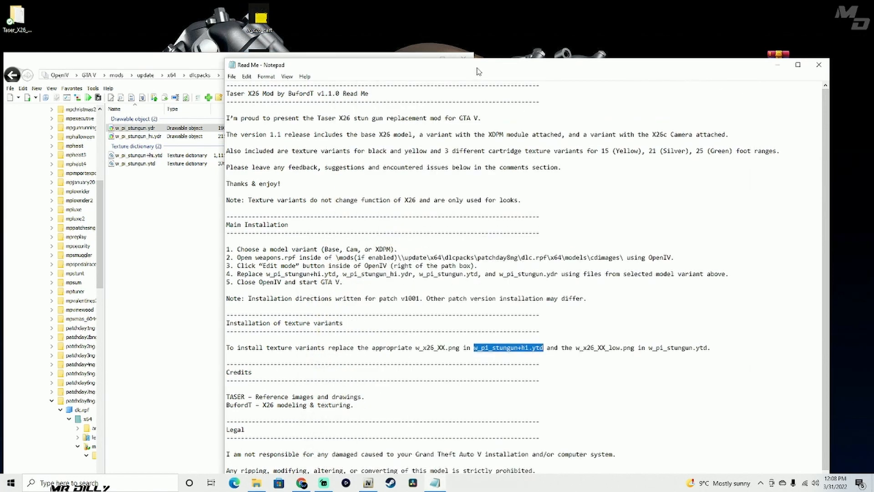
{"action": "mouse_move", "coordinate": [478, 72]}
{"action": "left_mouse_down"}
{"action": "mouse_move", "coordinate": [517, 72]}
{"action": "mouse_move", "coordinate": [476, 72]}
{"action": "left_mouse_up"}
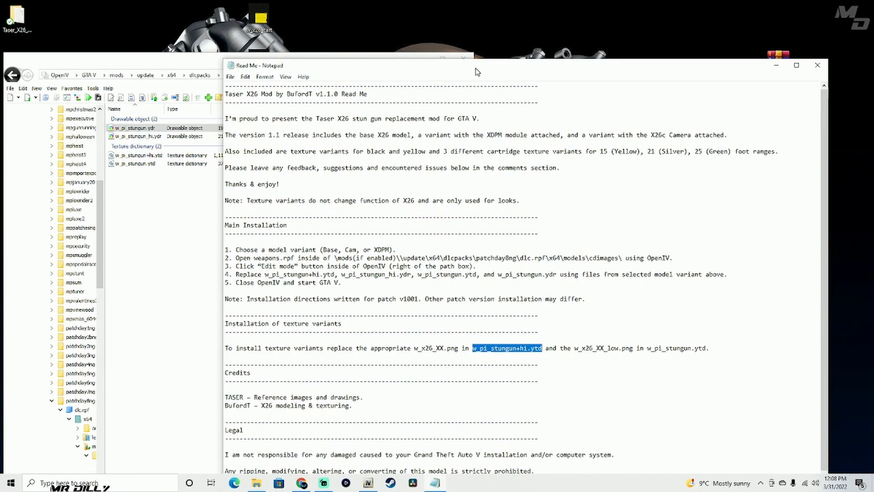
{"action": "left_click", "coordinate": [776, 65]}
{"action": "left_click_drag", "start_coordinate": [294, 61], "coordinate": [612, 24]}
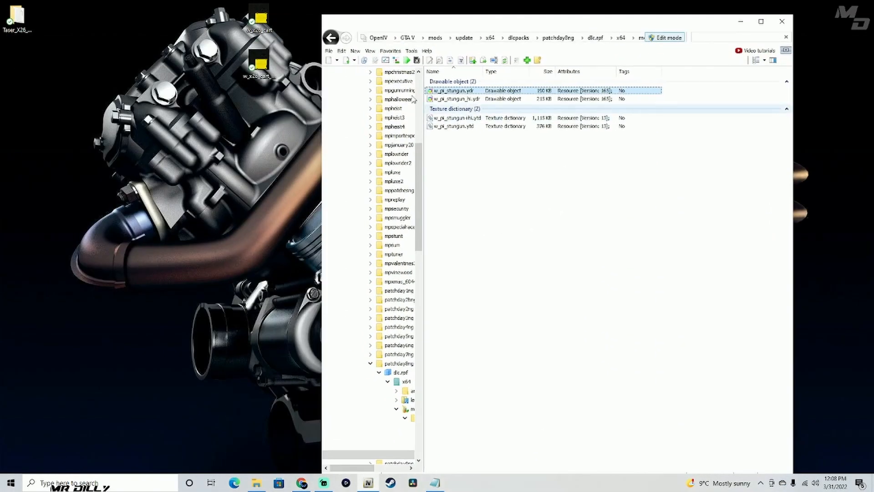
{"action": "left_click", "coordinate": [267, 36]}
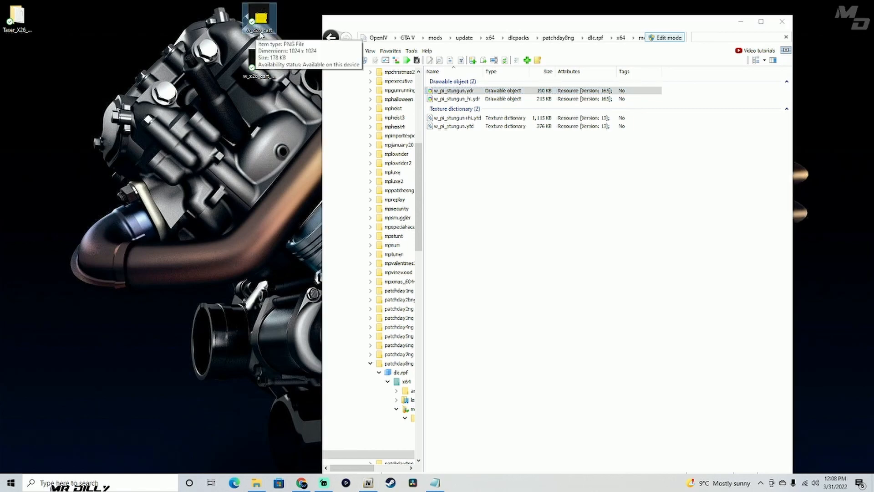
{"action": "left_click", "coordinate": [269, 68]}
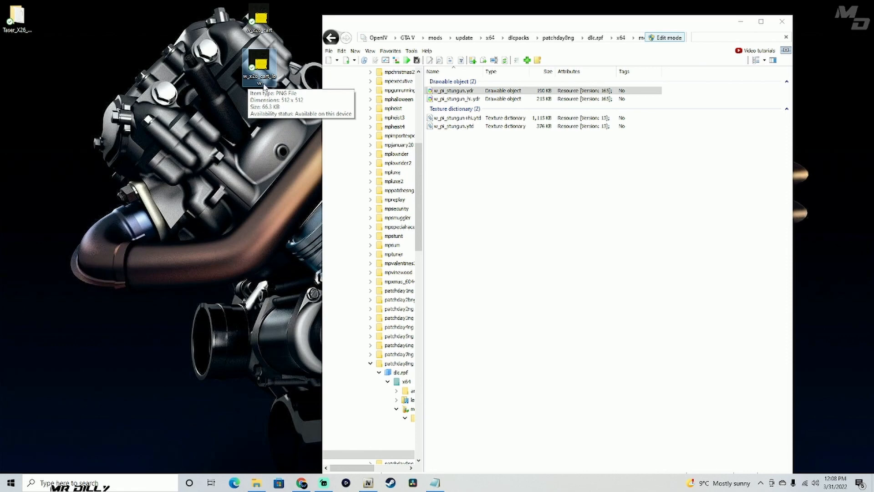
{"action": "left_click", "coordinate": [474, 127]}
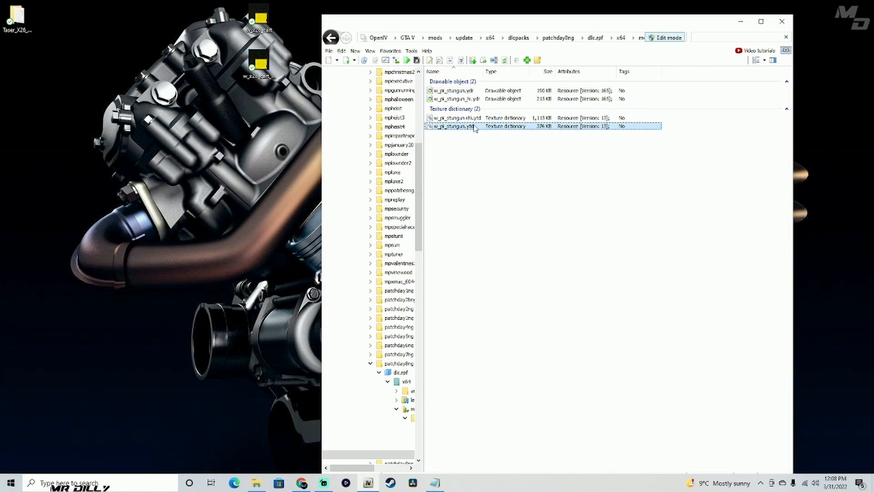
{"action": "left_click", "coordinate": [257, 19]}
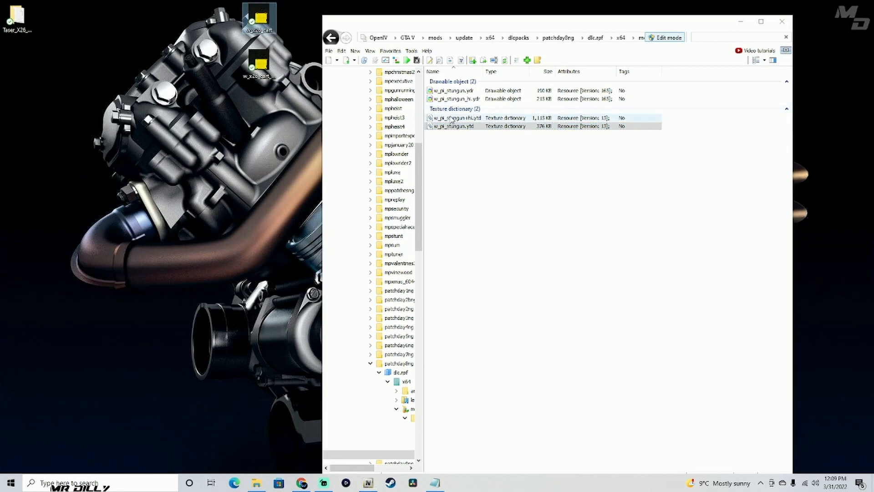
Step: Replace the w_x26_cart texture in w_pi_stungun+hi.ytd with the desktop's yellow w_x26_cart image and save the dictionary
{"action": "left_click", "coordinate": [515, 120]}
{"action": "double_click", "coordinate": [514, 119]}
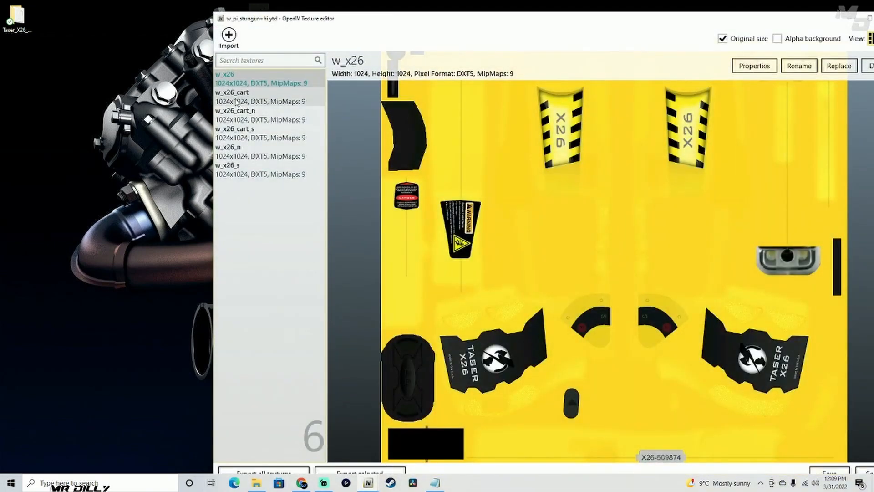
{"action": "left_click", "coordinate": [236, 101]}
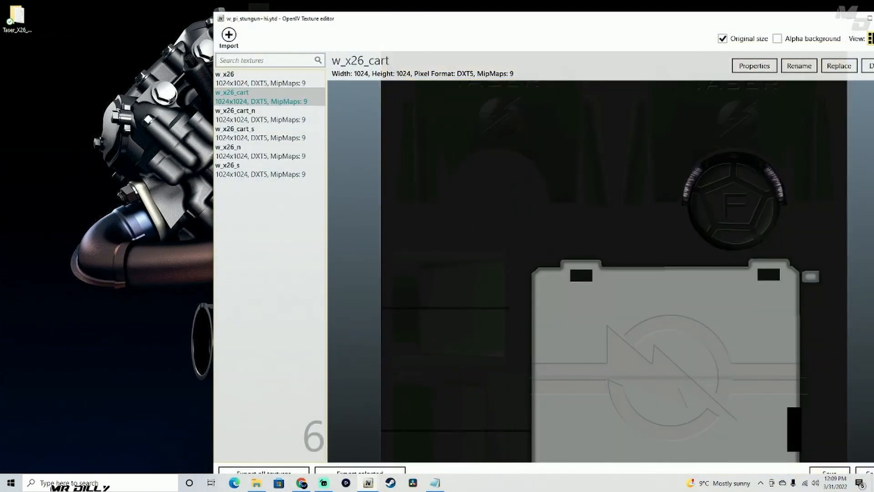
{"action": "left_click_drag", "start_coordinate": [429, 21], "coordinate": [520, 10]}
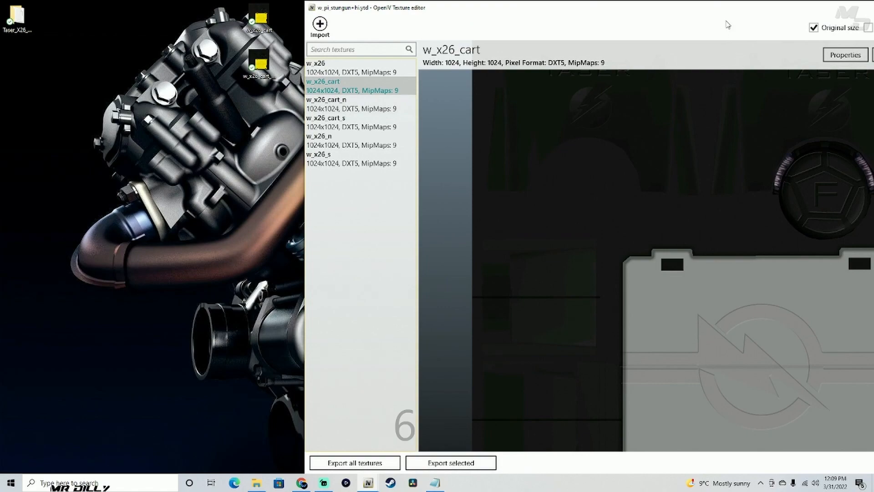
{"action": "left_click_drag", "start_coordinate": [613, 7], "coordinate": [395, 11]}
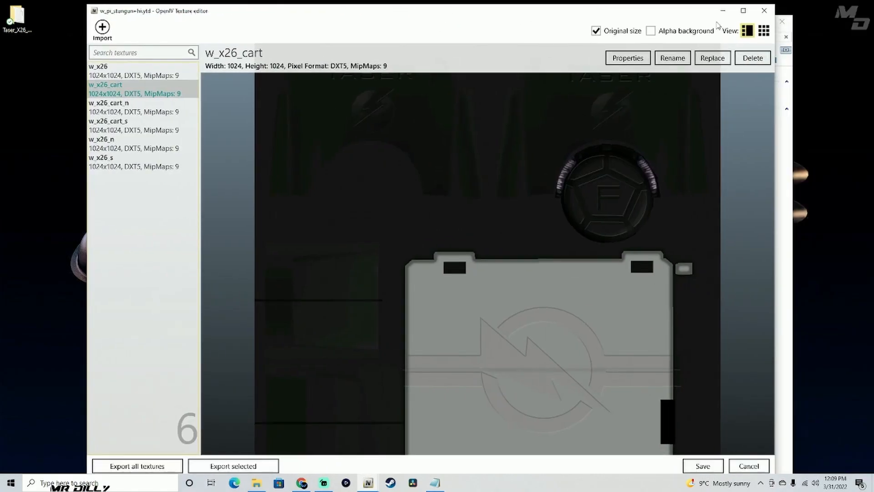
{"action": "left_click", "coordinate": [709, 57]}
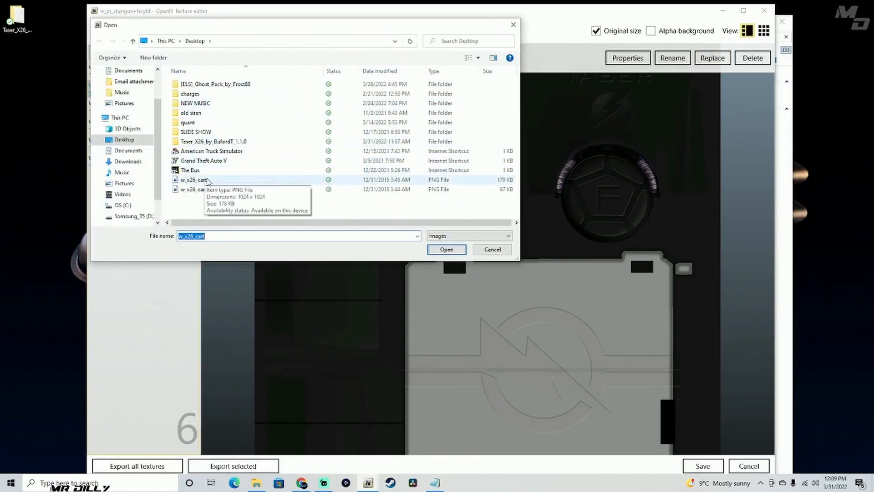
{"action": "left_click", "coordinate": [206, 180]}
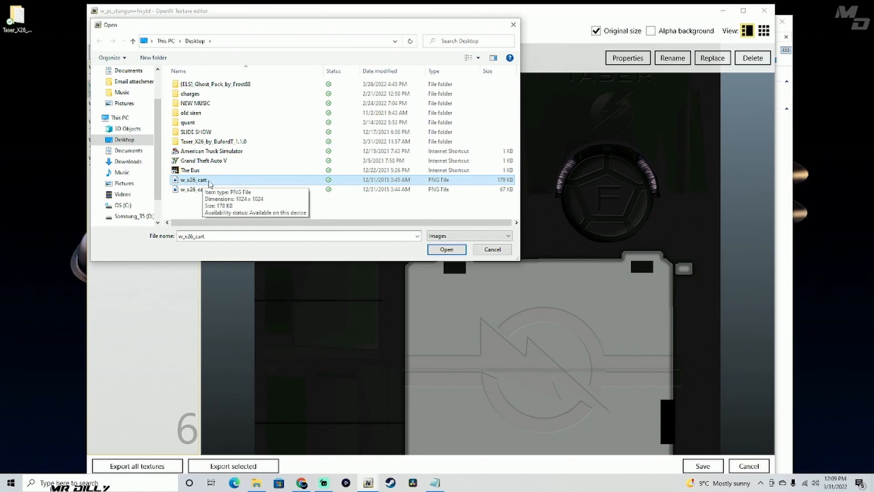
{"action": "left_click", "coordinate": [447, 250]}
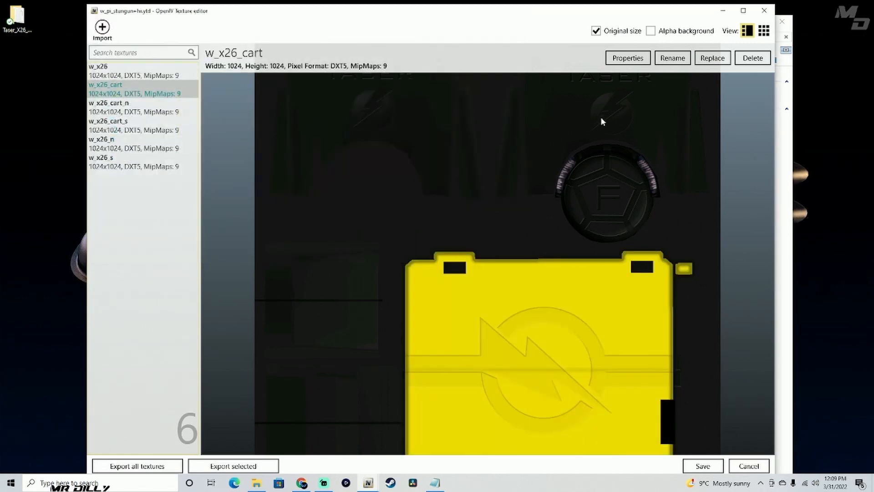
{"action": "left_click", "coordinate": [698, 467]}
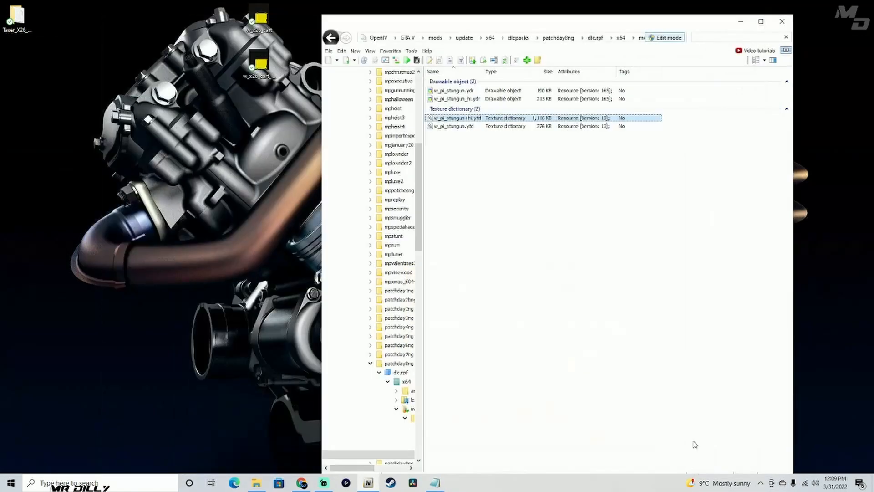
Step: Replace the w_x26_cart texture in w_pi_stungun.ytd with the desktop's yellow w_x26_cart_low image and save the dictionary
{"action": "double_click", "coordinate": [468, 129]}
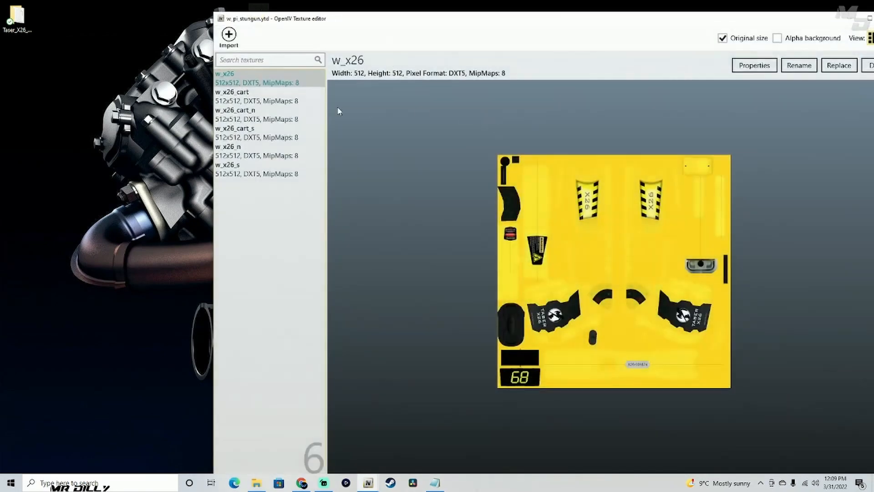
{"action": "left_click", "coordinate": [231, 98]}
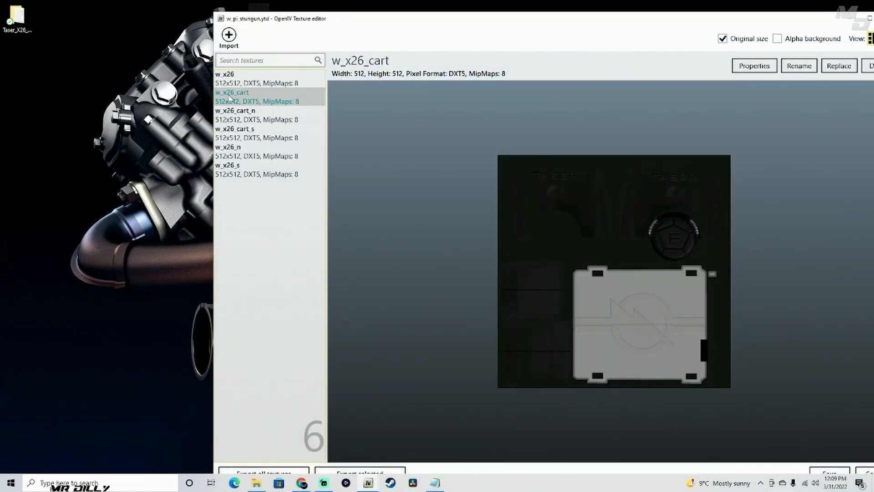
{"action": "left_click", "coordinate": [839, 65]}
{"action": "left_click", "coordinate": [312, 199]}
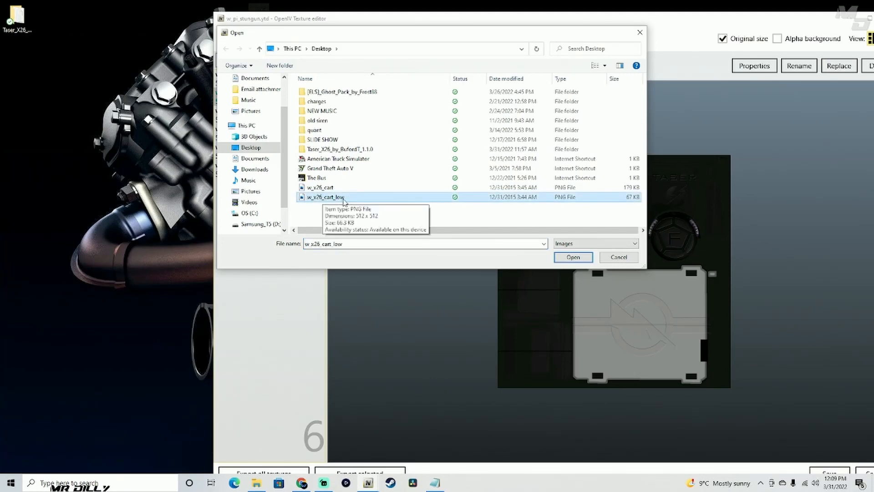
{"action": "left_click", "coordinate": [575, 257]}
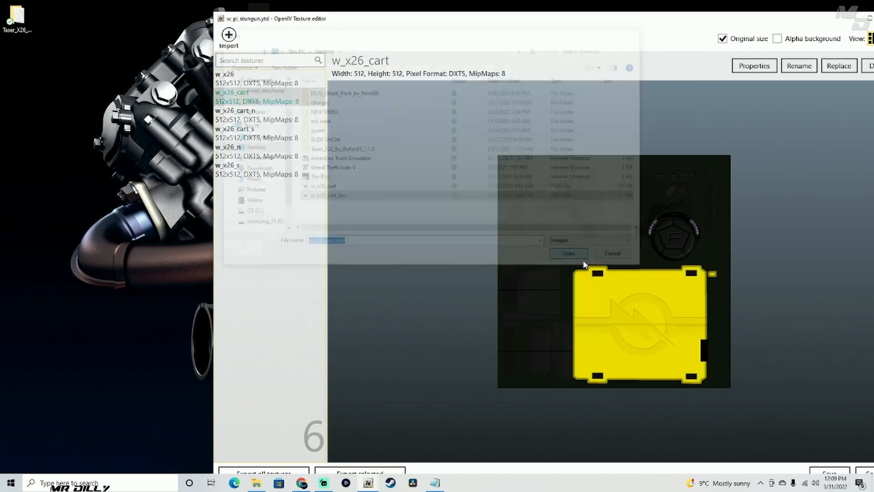
{"action": "left_click", "coordinate": [829, 471]}
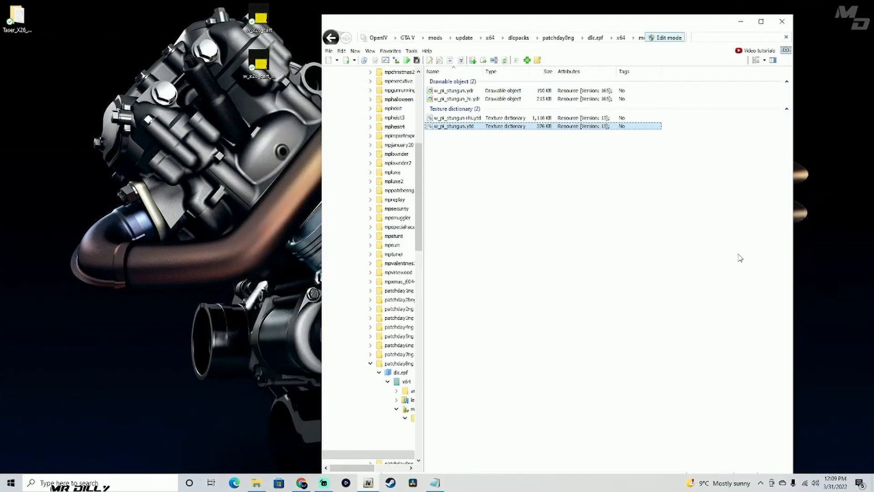
Step: Examine the front of the w_pi_stungun.ydr model to check the yellow cartridge texture, and close the viewer
{"action": "left_click_drag", "start_coordinate": [532, 25], "coordinate": [501, 18]}
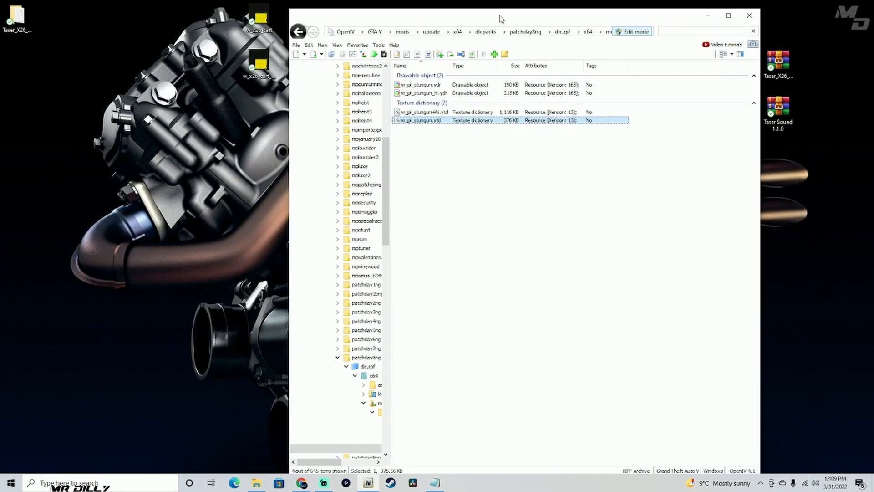
{"action": "left_click", "coordinate": [467, 84]}
{"action": "double_click", "coordinate": [466, 85]}
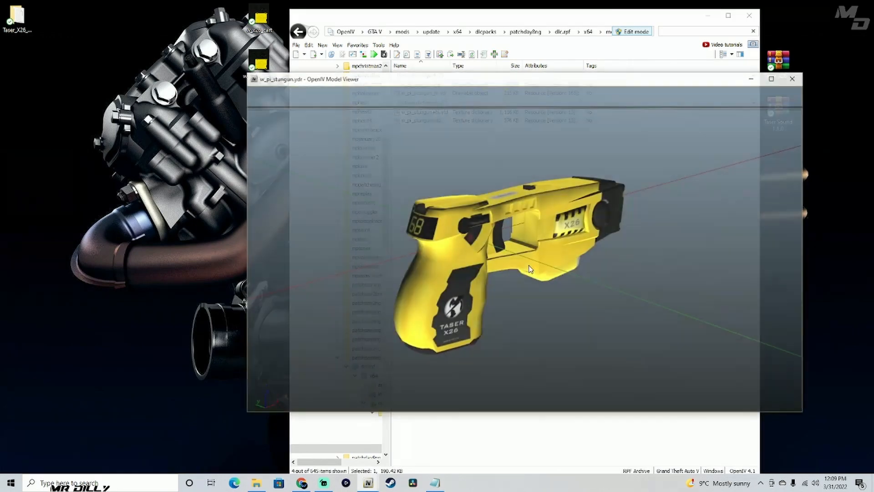
{"action": "left_click_drag", "start_coordinate": [583, 269], "coordinate": [500, 225]}
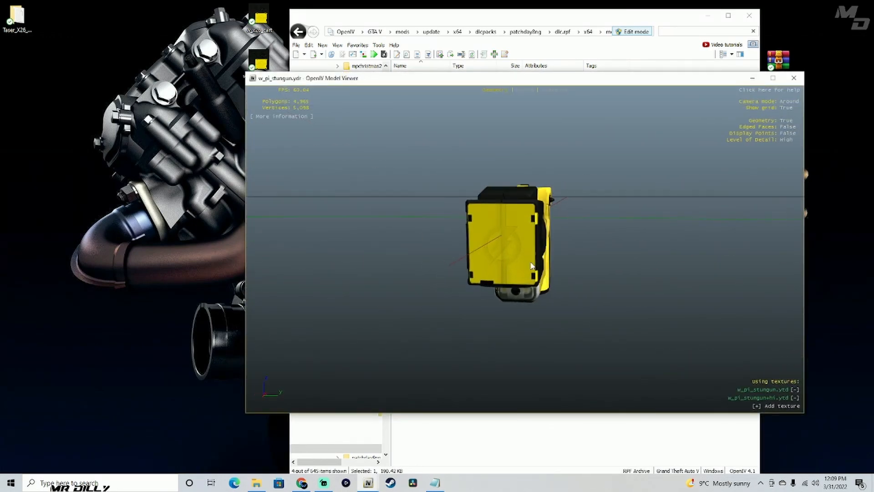
{"action": "left_click_drag", "start_coordinate": [530, 287], "coordinate": [529, 236]}
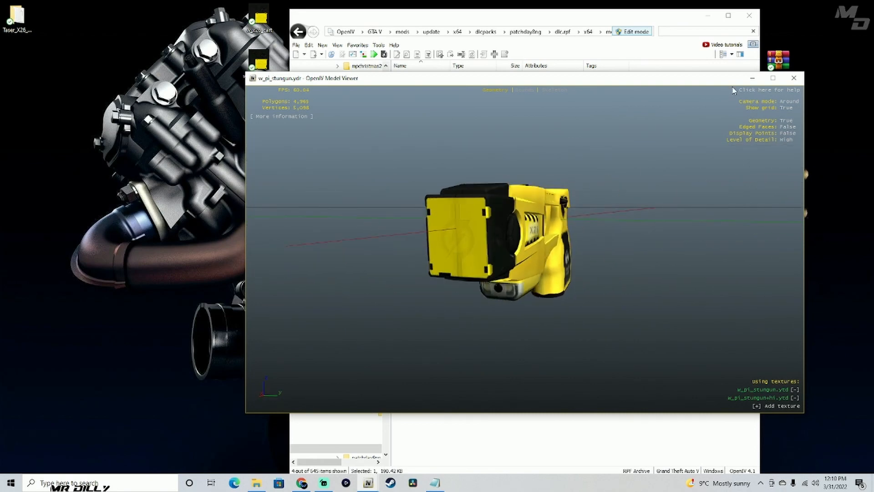
{"action": "left_click", "coordinate": [794, 78]}
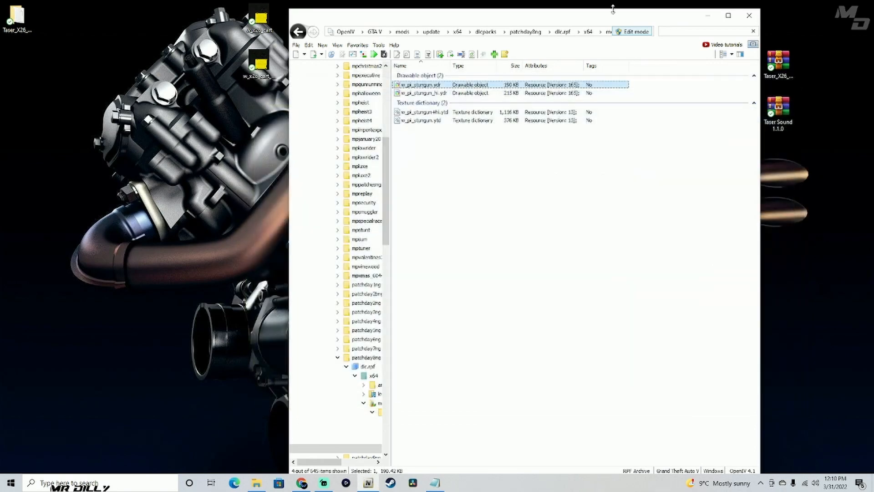
Step: Move OpenIV aside and return from the 15ft (Yellow) folder to the Taser_X26_by_BufordT_1.1.0 folder, placed beside it
{"action": "left_click_drag", "start_coordinate": [590, 19], "coordinate": [343, 14]}
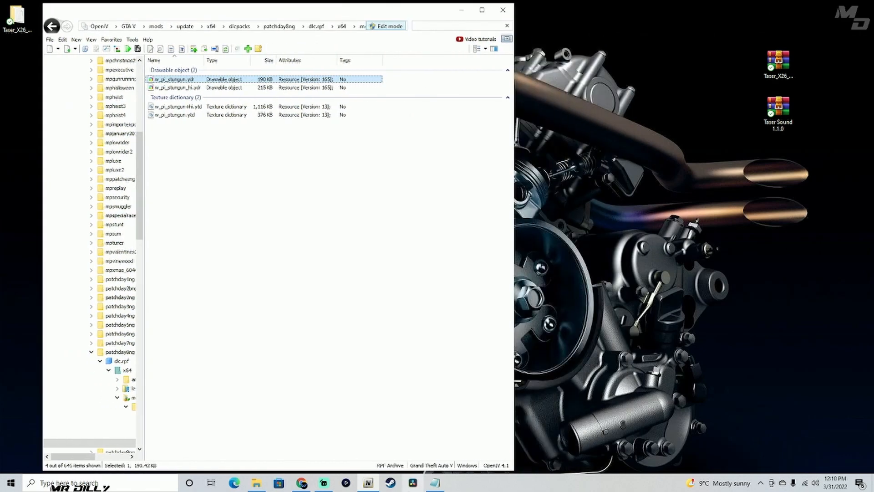
{"action": "left_click", "coordinate": [256, 482]}
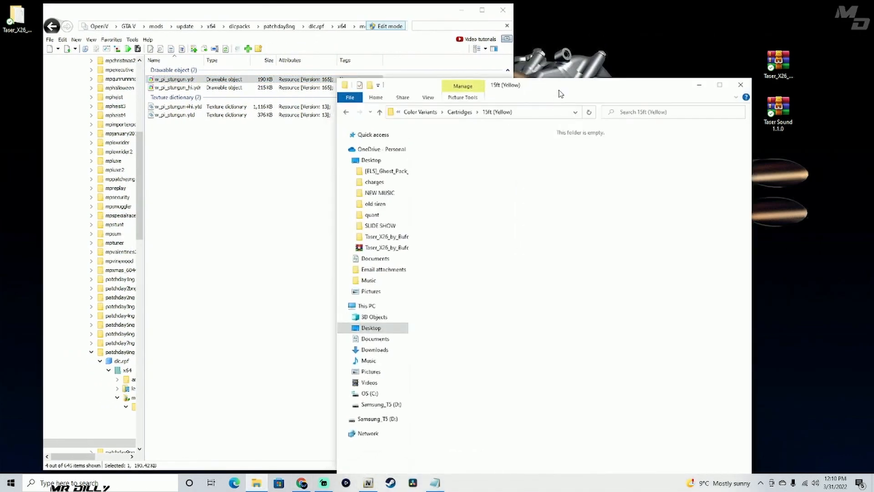
{"action": "left_click_drag", "start_coordinate": [561, 92], "coordinate": [685, 64]}
{"action": "left_click", "coordinate": [504, 82]}
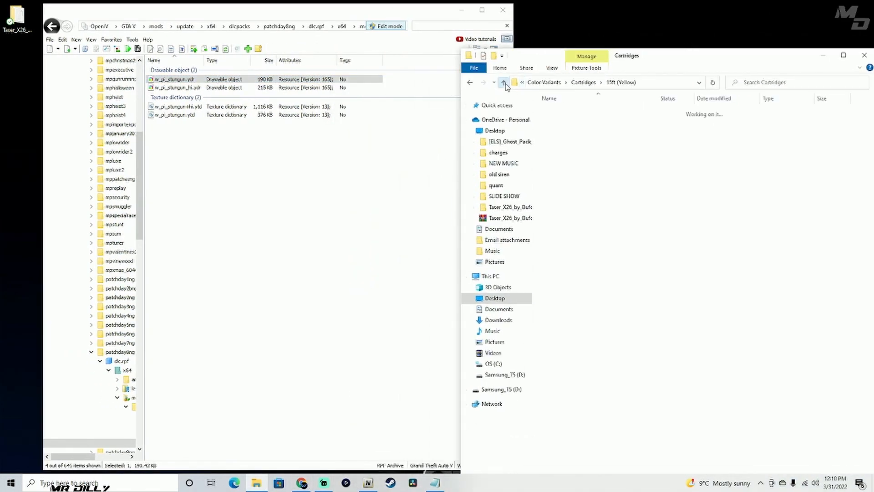
{"action": "left_click", "coordinate": [504, 82]}
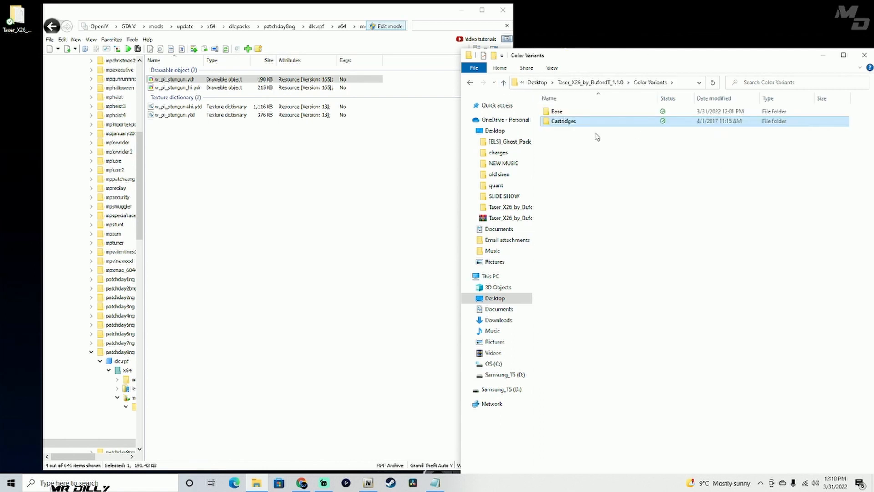
{"action": "left_click_drag", "start_coordinate": [596, 135], "coordinate": [614, 111]}
{"action": "left_click", "coordinate": [504, 84]}
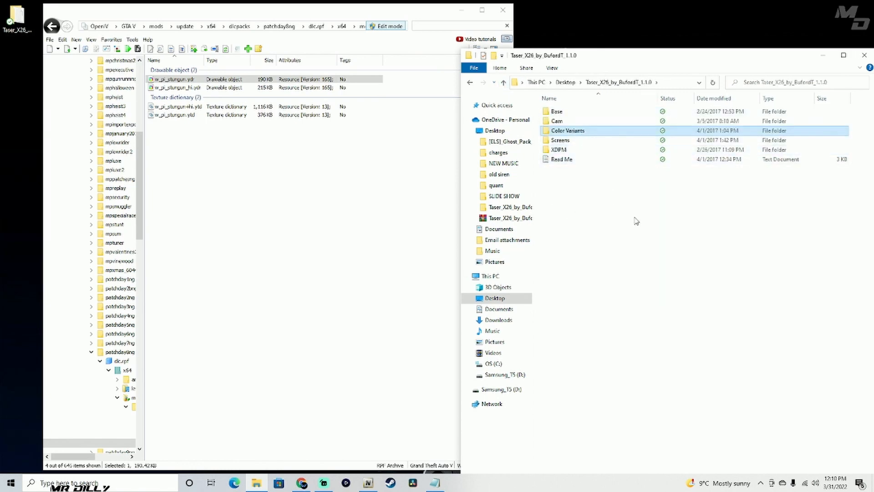
{"action": "left_click_drag", "start_coordinate": [645, 60], "coordinate": [636, 26]}
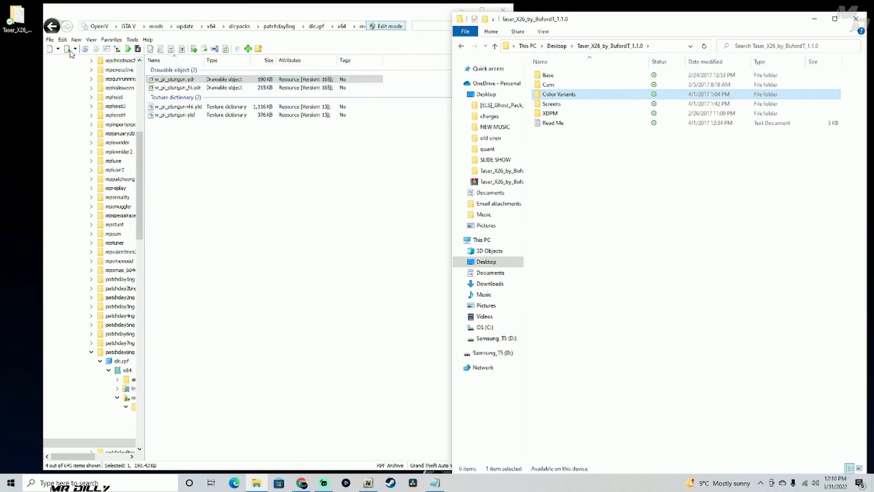
Step: Close all open archives in OpenIV and clear the search filter so the full GTA V folder is listed
{"action": "left_click", "coordinate": [50, 40]}
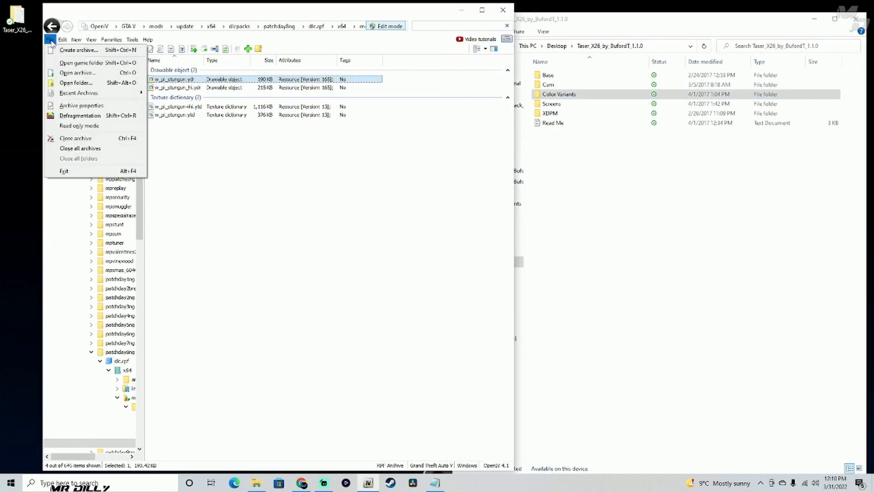
{"action": "left_click", "coordinate": [64, 149]}
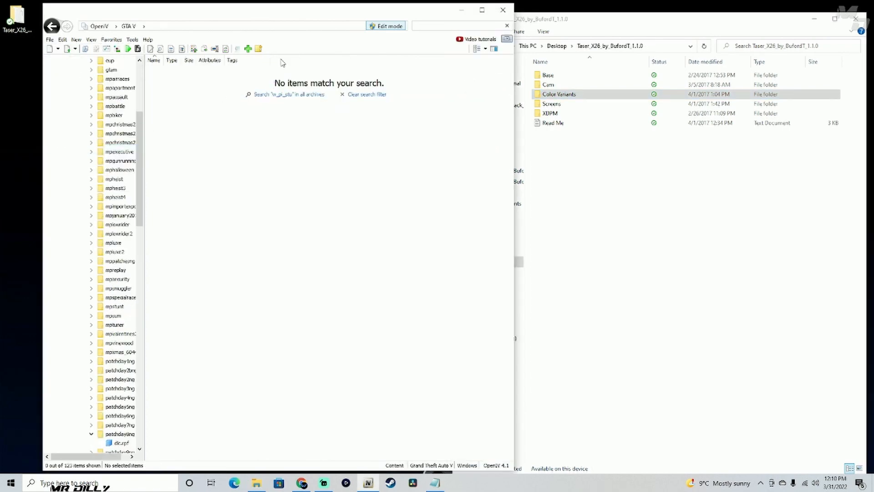
{"action": "left_click", "coordinate": [507, 26]}
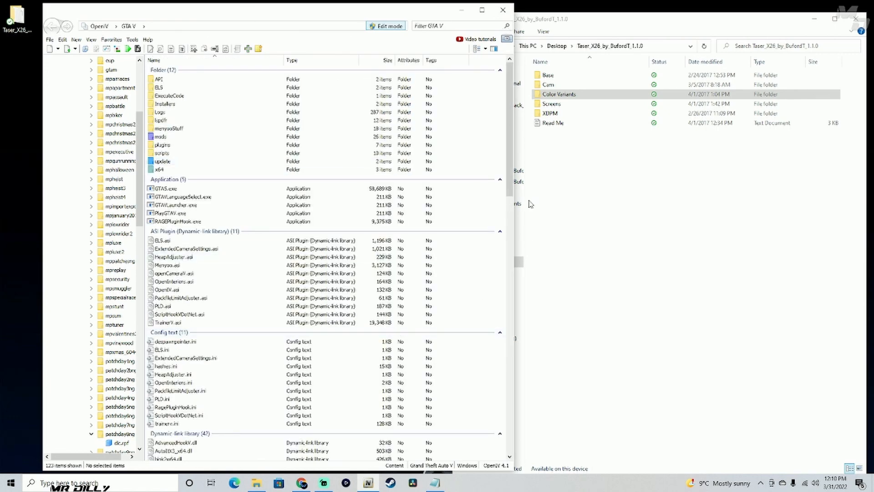
{"action": "left_click_drag", "start_coordinate": [305, 16], "coordinate": [280, 15]}
Step: Close the Taser_X26_by_BufordT_1.1.0 folder and move its archive away from the Taser Sound archive on the desktop
{"action": "left_click", "coordinate": [690, 20]}
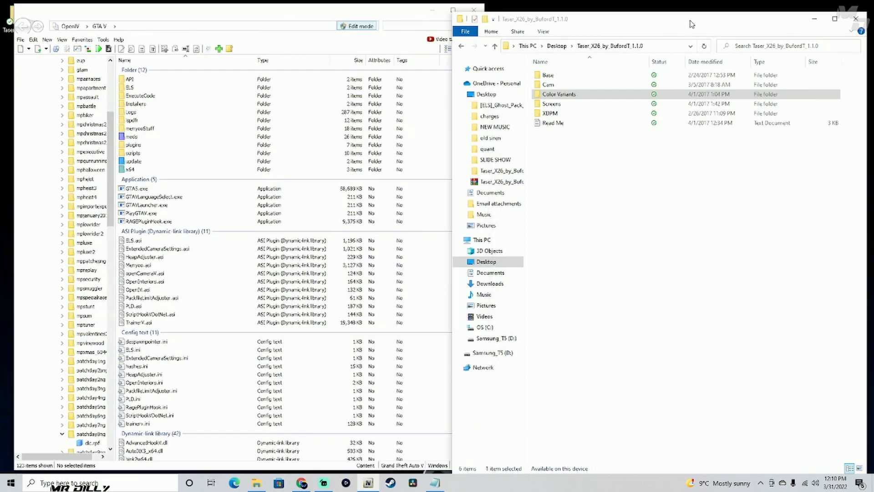
{"action": "left_click_drag", "start_coordinate": [727, 20], "coordinate": [528, 20]}
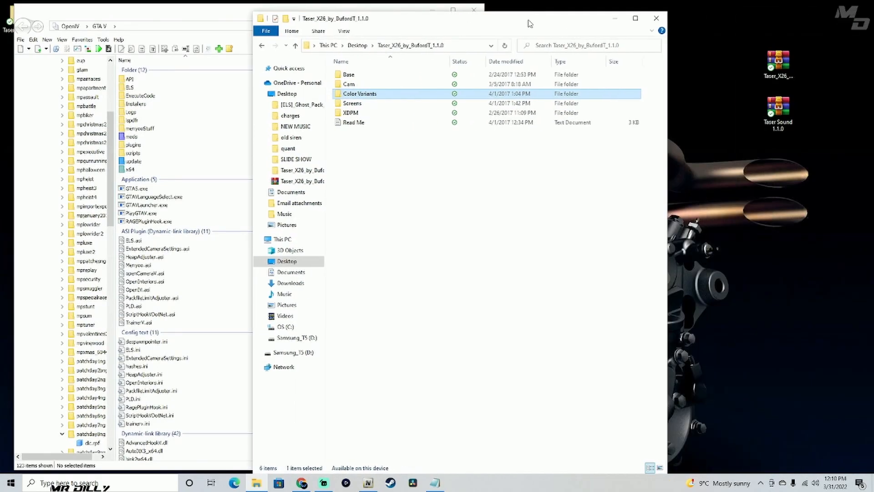
{"action": "left_click", "coordinate": [656, 18]}
{"action": "left_click_drag", "start_coordinate": [778, 63], "coordinate": [572, 38]}
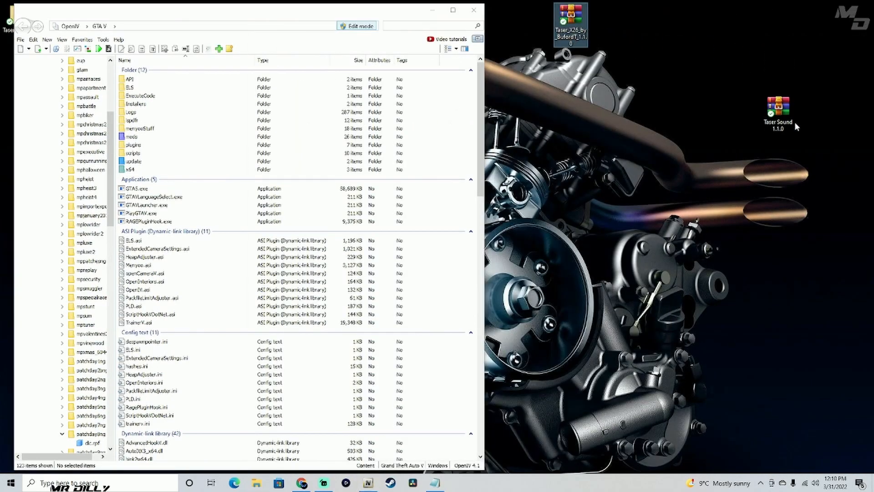
Step: Extract the Taser Sound 1.1.0 archive to a Taser Sound 1.1.0 folder on the desktop and close the archive
{"action": "left_click", "coordinate": [778, 117]}
{"action": "double_click", "coordinate": [774, 119]}
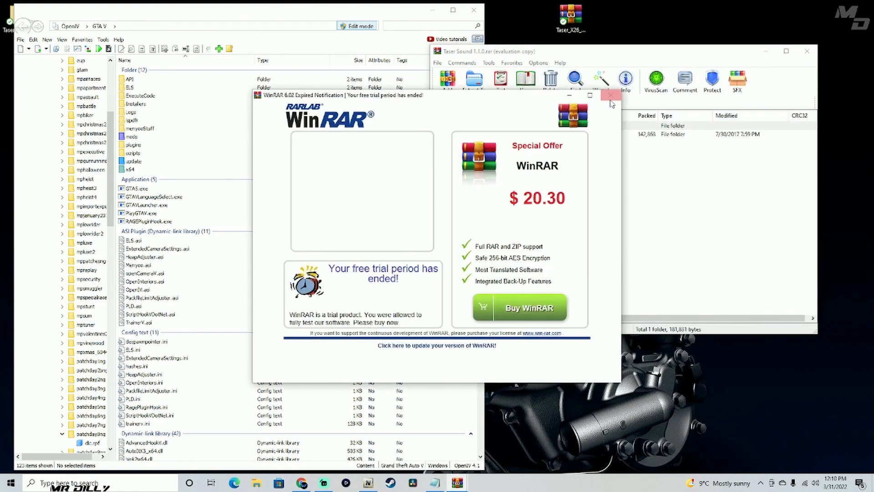
{"action": "left_click", "coordinate": [610, 95]}
{"action": "left_click", "coordinate": [601, 80]}
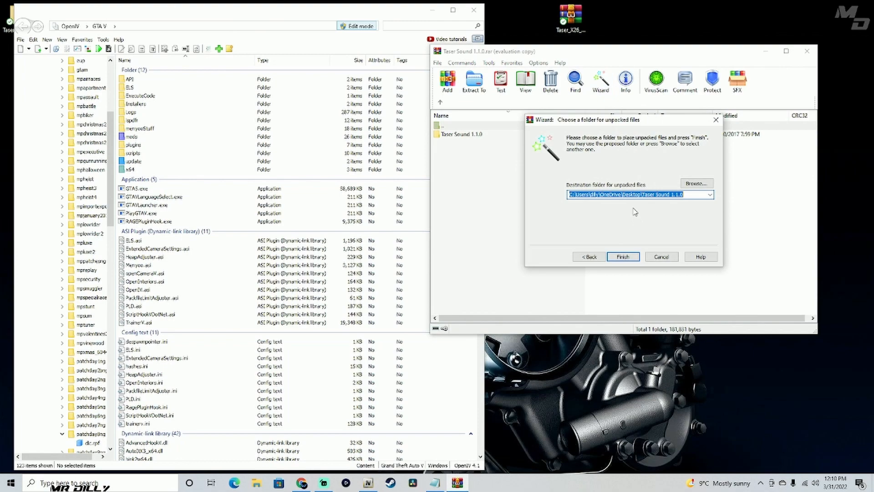
{"action": "left_click", "coordinate": [622, 257]}
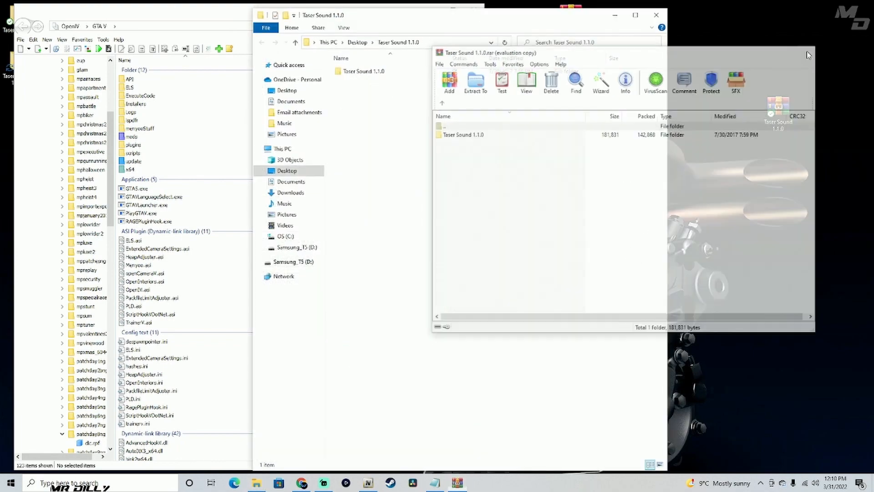
{"action": "left_click", "coordinate": [807, 50]}
Step: Arrange the extracted folder beside OpenIV and open its inner Taser Sound 1.1.0 folder
{"action": "left_click_drag", "start_coordinate": [470, 19], "coordinate": [715, 19]}
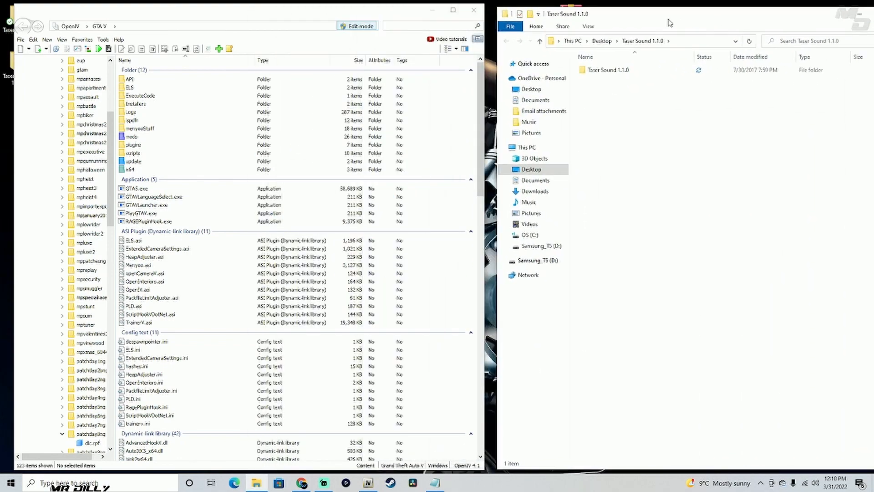
{"action": "mouse_move", "coordinate": [339, 11]}
{"action": "left_mouse_down"}
{"action": "mouse_move", "coordinate": [320, 10]}
{"action": "mouse_move", "coordinate": [336, 12]}
{"action": "left_mouse_up"}
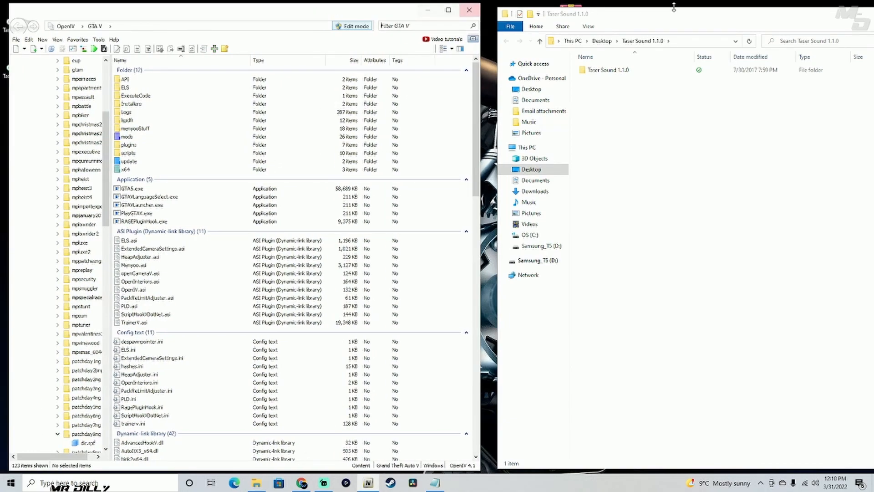
{"action": "left_click_drag", "start_coordinate": [674, 13], "coordinate": [659, 15]}
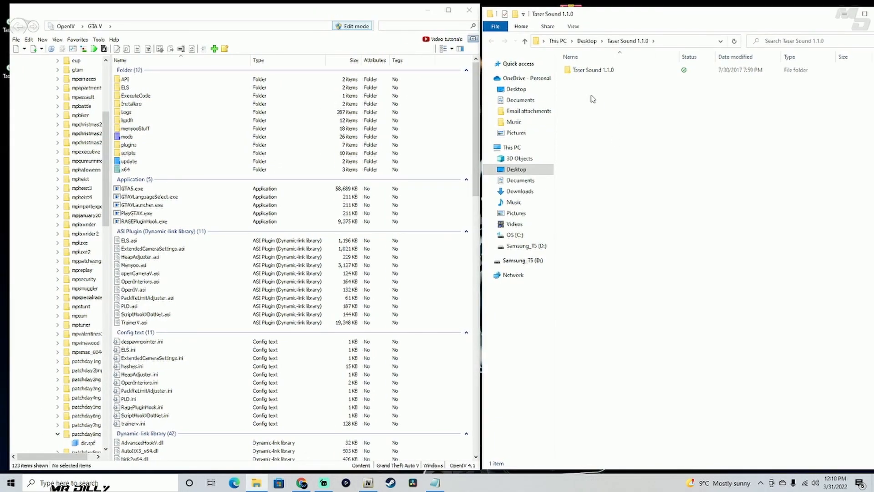
{"action": "left_click", "coordinate": [598, 72]}
{"action": "double_click", "coordinate": [650, 76]}
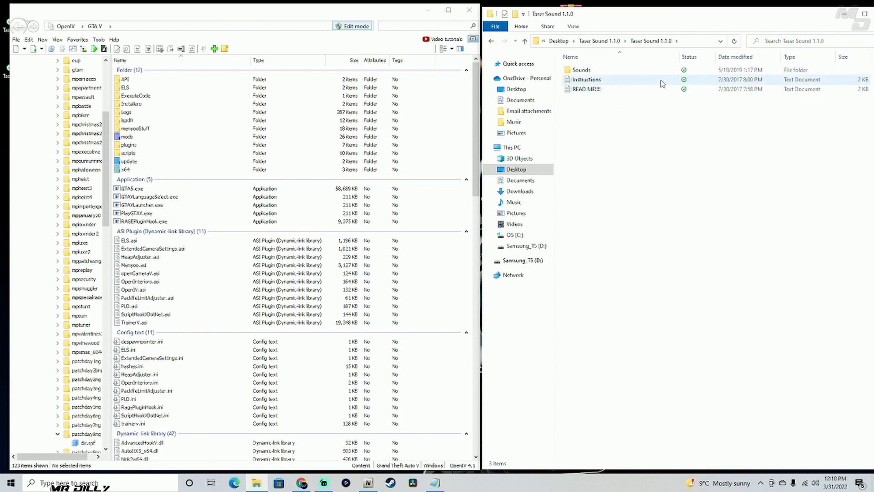
Step: Read the sound mod's Instructions file, especially the steps on locating RESIDENT.rpf and exporting weapons.awc, and close it
{"action": "left_click", "coordinate": [632, 81]}
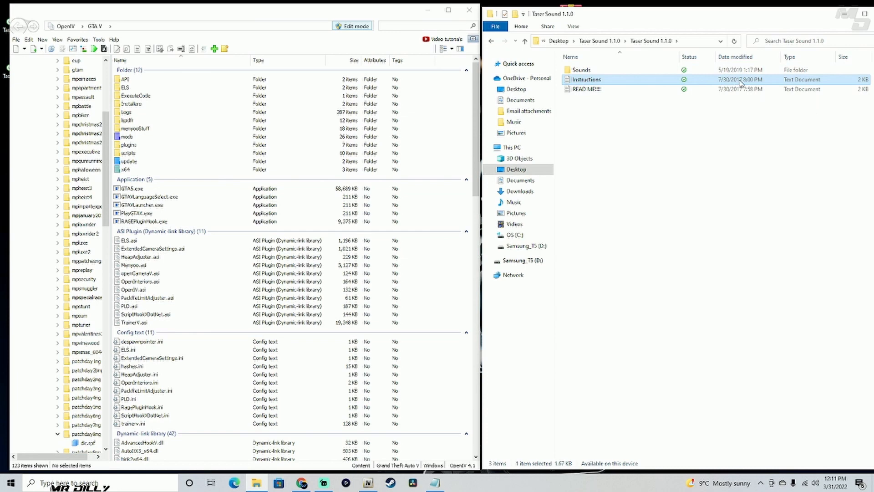
{"action": "double_click", "coordinate": [696, 82]}
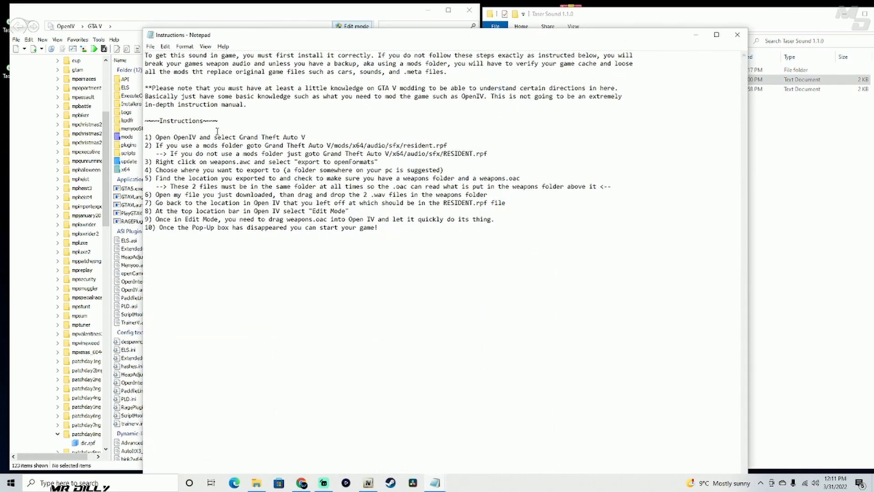
{"action": "left_click_drag", "start_coordinate": [167, 162], "coordinate": [174, 193]}
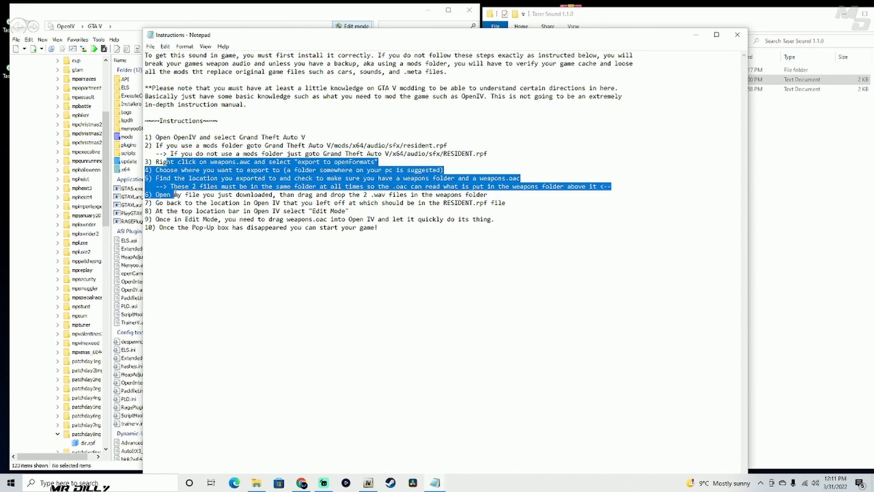
{"action": "left_click_drag", "start_coordinate": [156, 145], "coordinate": [494, 164]}
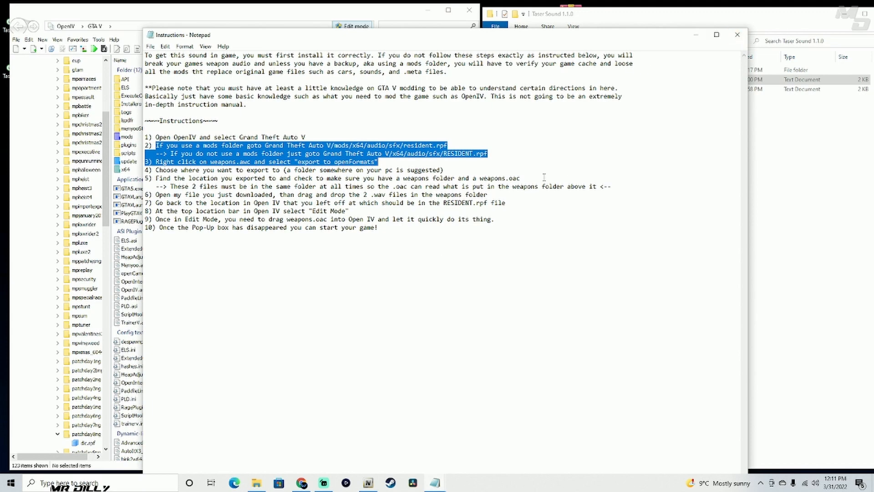
{"action": "left_click", "coordinate": [737, 36]}
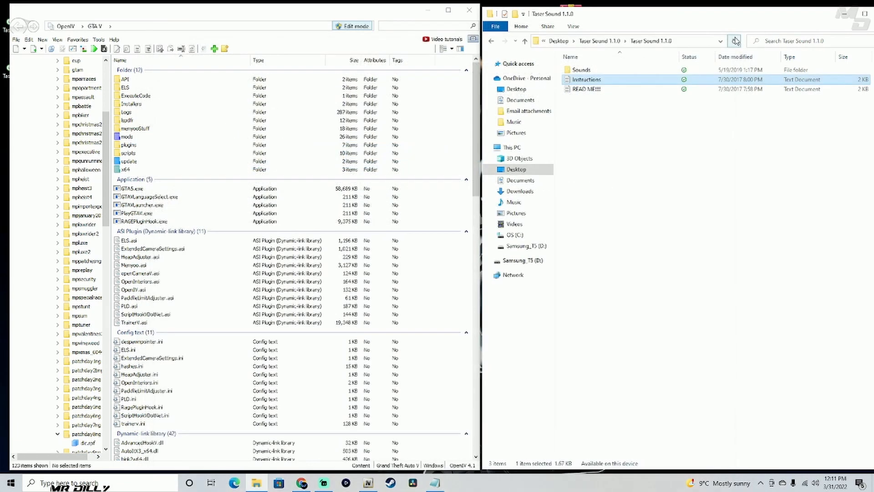
Step: Check the sound files in the Sounds folder and close the leftover Taser X26 Read Me
{"action": "double_click", "coordinate": [601, 72]}
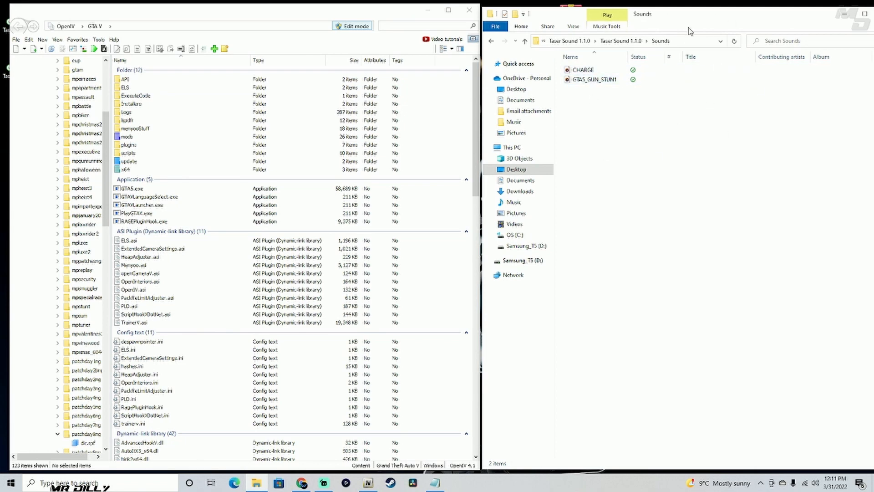
{"action": "left_click", "coordinate": [434, 483]}
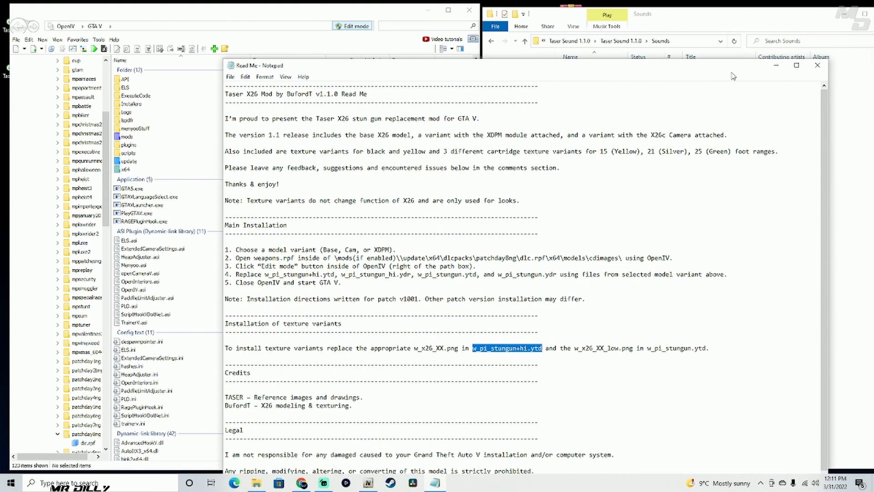
{"action": "left_click", "coordinate": [818, 65]}
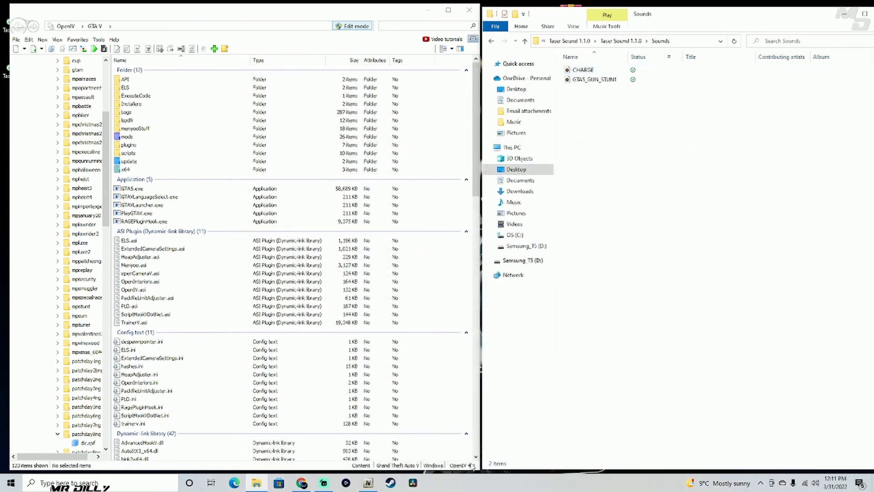
Step: Reopen the sound mod's Instructions file, highlight the mods/x64/audio/sfx/resident.rpf path and place the text beside OpenIV
{"action": "left_click", "coordinate": [525, 41]}
{"action": "double_click", "coordinate": [612, 80]}
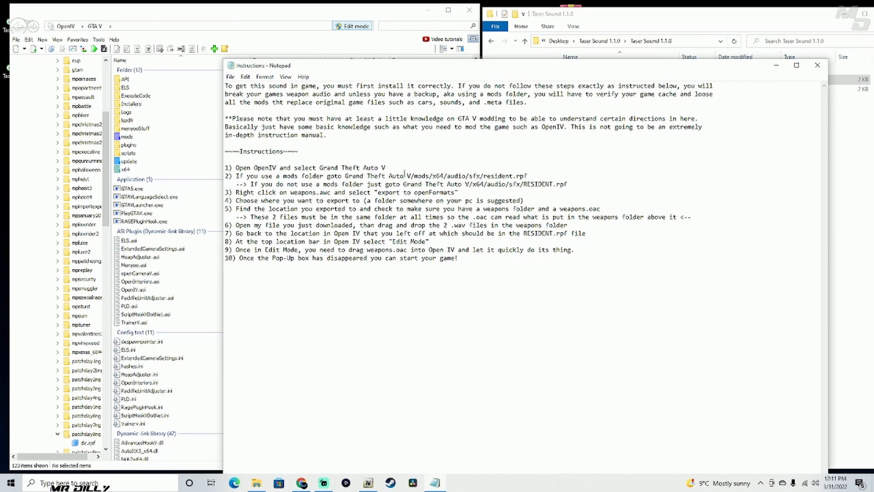
{"action": "left_click_drag", "start_coordinate": [405, 175], "coordinate": [528, 173]}
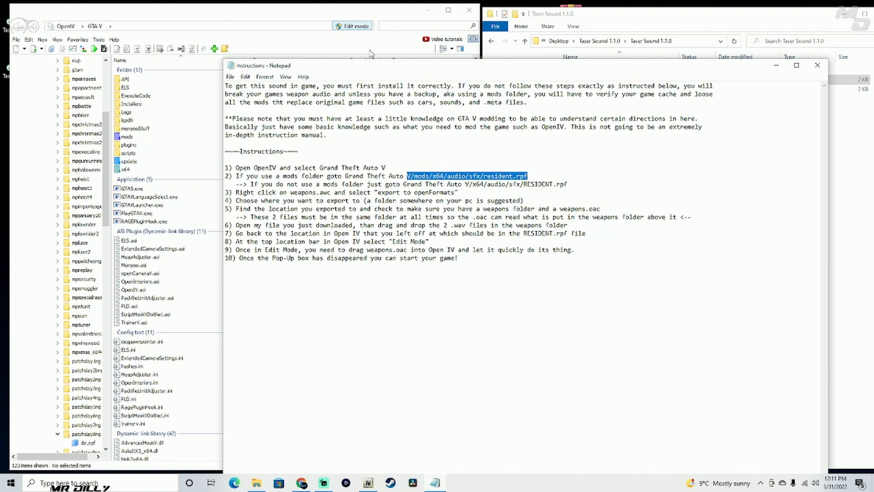
{"action": "left_click_drag", "start_coordinate": [361, 71], "coordinate": [612, 48]}
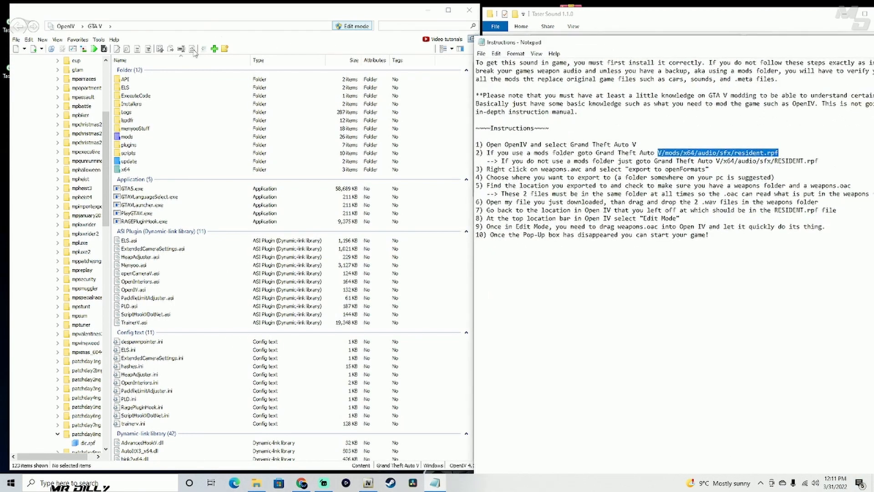
Step: Open the RESIDENT.rpf archive in mods/x64/audio/sfx in OpenIV
{"action": "double_click", "coordinate": [136, 137]}
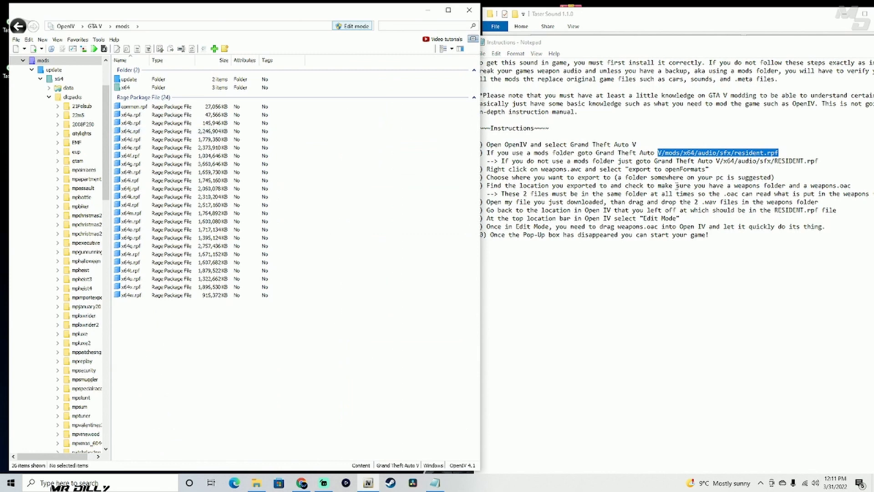
{"action": "double_click", "coordinate": [141, 86]}
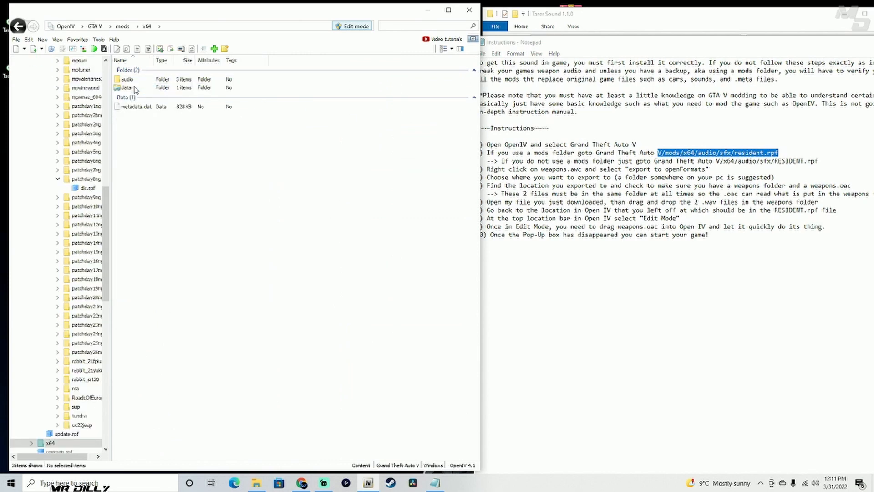
{"action": "double_click", "coordinate": [144, 83]}
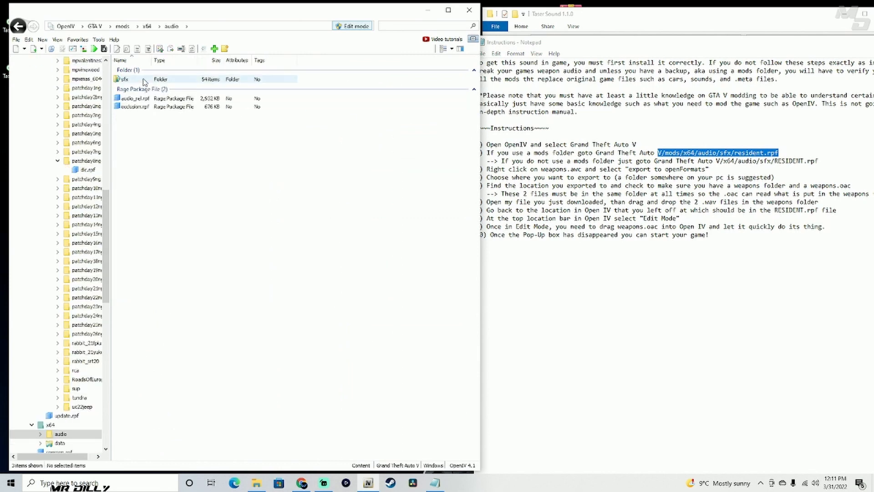
{"action": "double_click", "coordinate": [144, 82]}
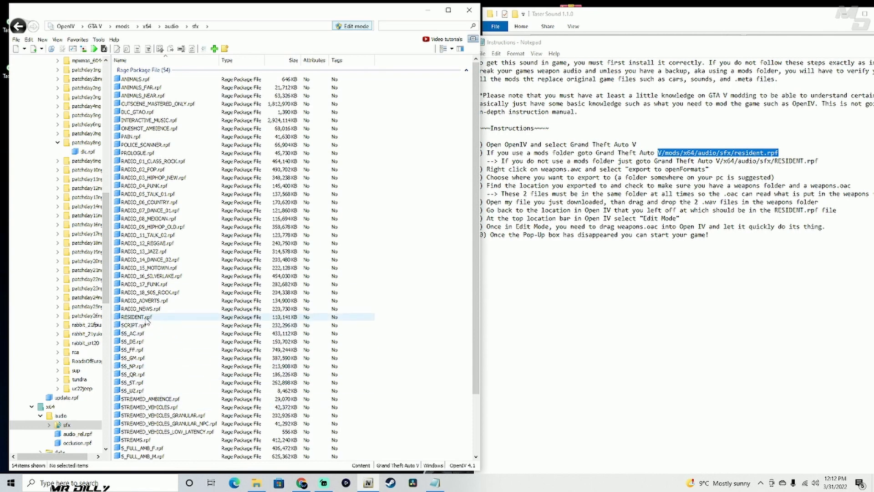
{"action": "left_click", "coordinate": [187, 319]}
{"action": "double_click", "coordinate": [178, 319]}
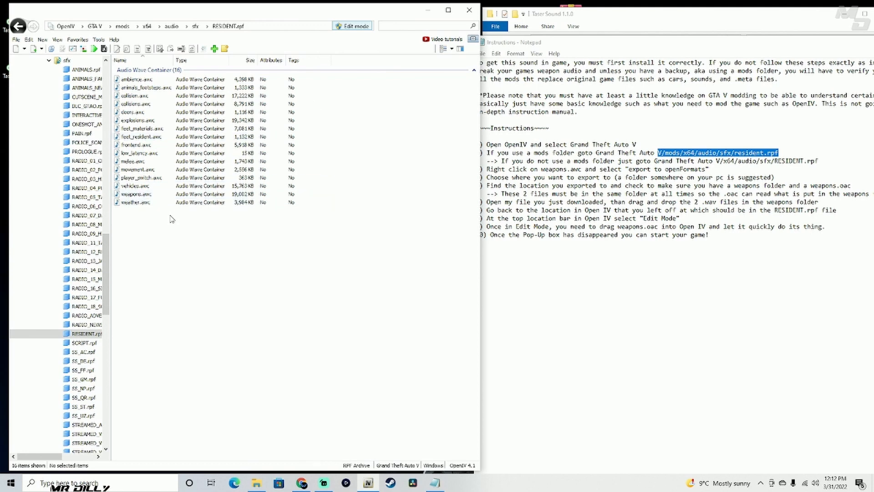
Step: Preview the sound list inside weapons.awc in the audio player and close the player
{"action": "left_click", "coordinate": [127, 194]}
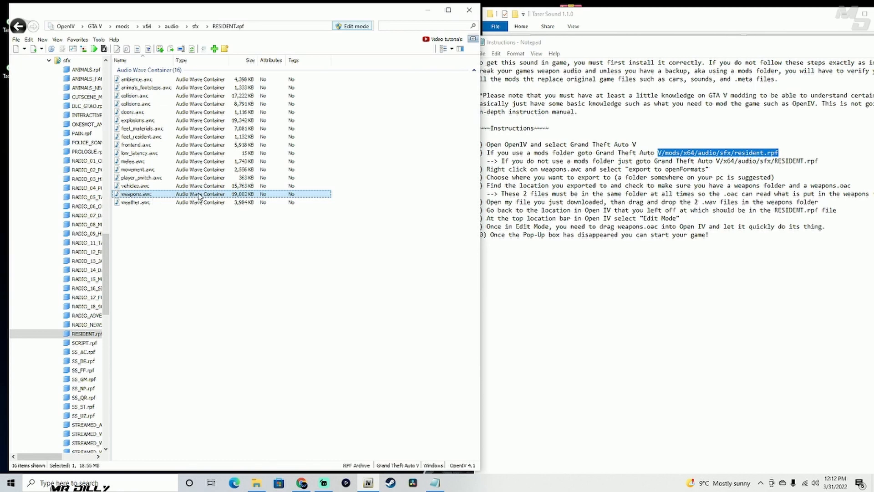
{"action": "double_click", "coordinate": [162, 196]}
{"action": "scroll", "coordinate": [163, 200], "scroll_direction": "down", "scroll_amount": 15}
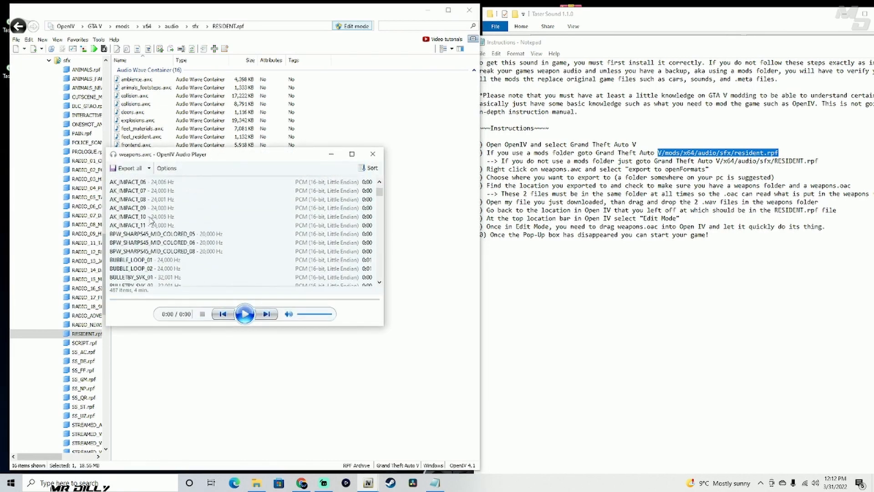
{"action": "scroll", "coordinate": [145, 236], "scroll_direction": "down", "scroll_amount": 3}
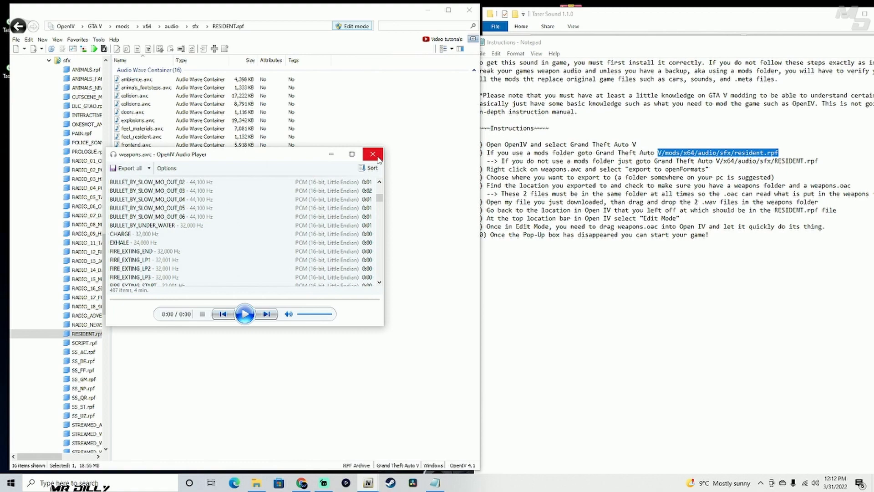
{"action": "left_click", "coordinate": [372, 155]}
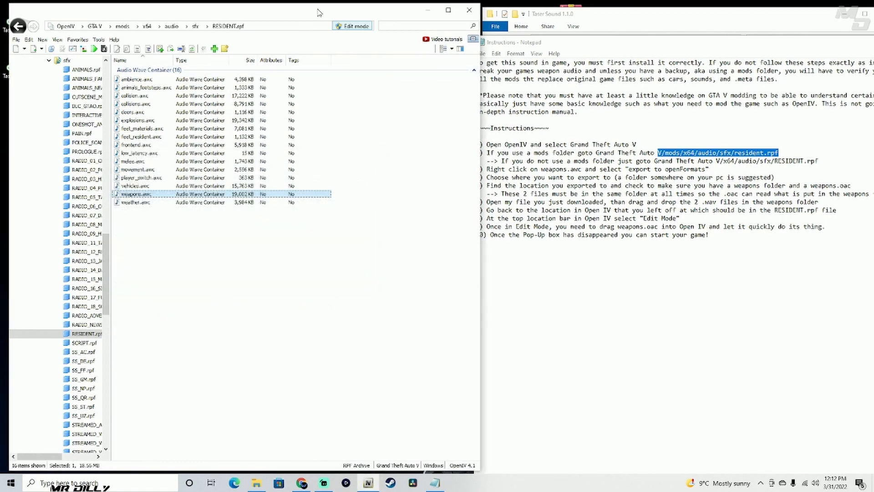
Step: Create a folder named zz on the Desktop, check it and close its window
{"action": "left_click_drag", "start_coordinate": [297, 13], "coordinate": [434, 15]}
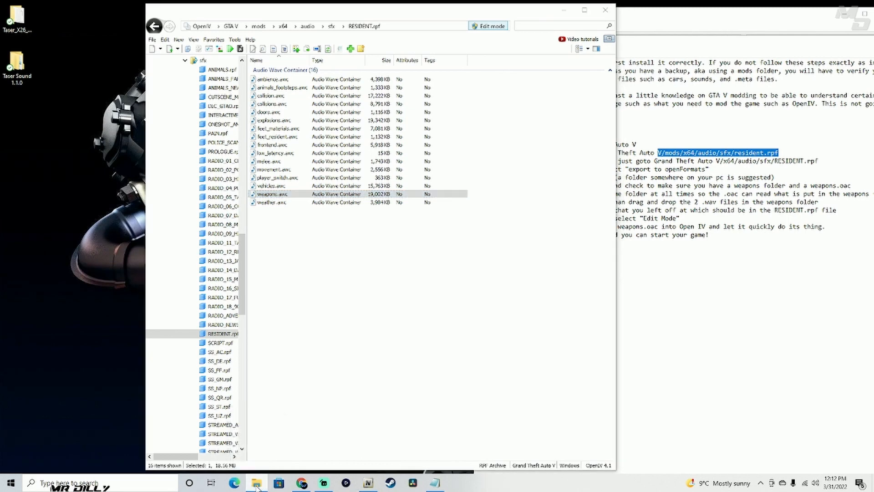
{"action": "right_click", "coordinate": [257, 485]}
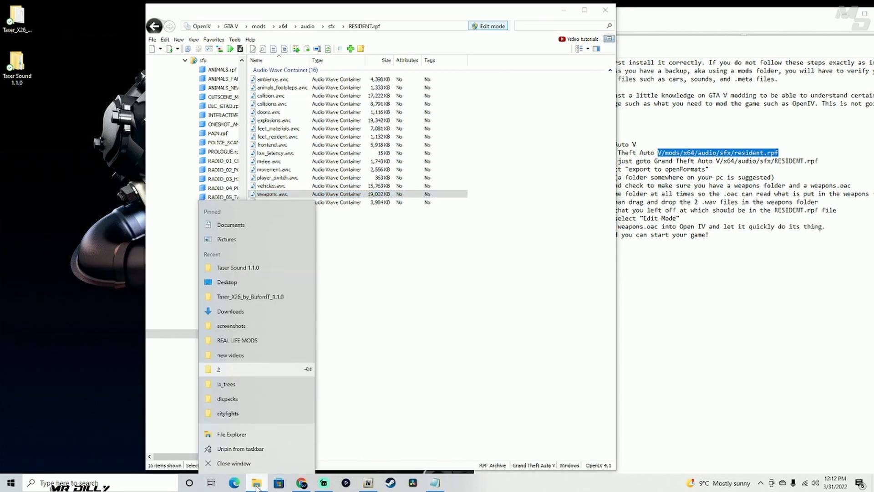
{"action": "left_click", "coordinate": [229, 282]}
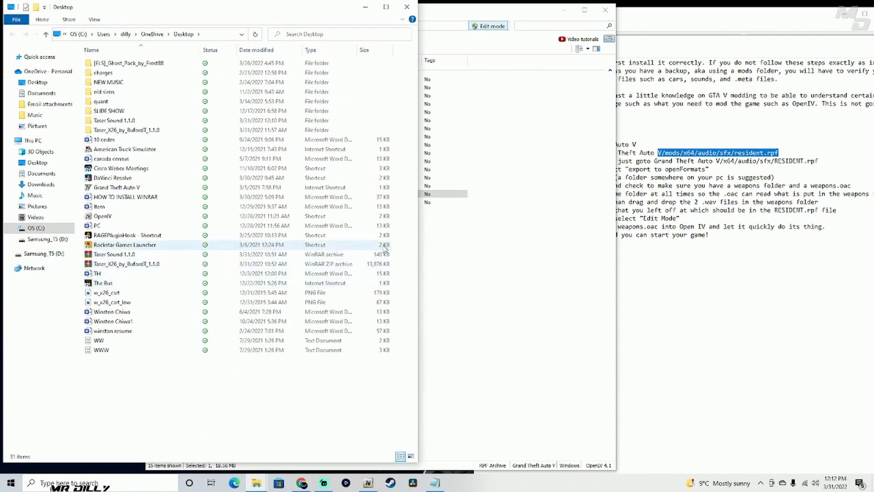
{"action": "left_click_drag", "start_coordinate": [419, 269], "coordinate": [538, 279]}
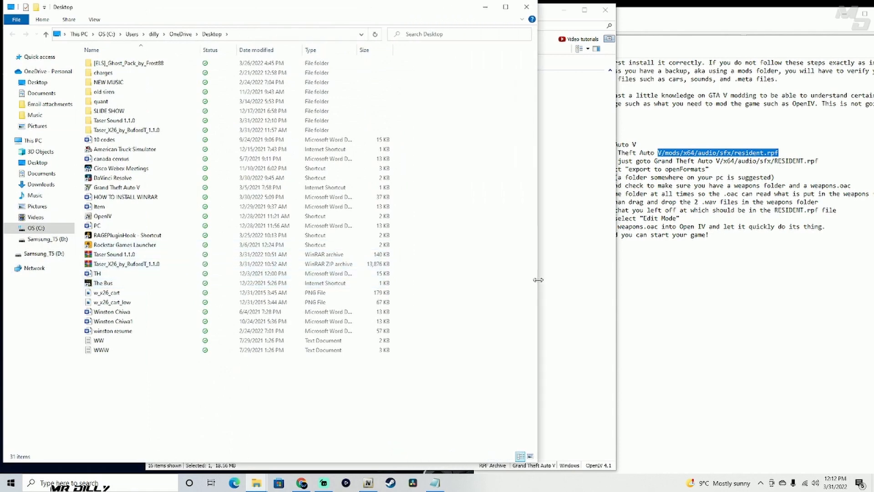
{"action": "right_click", "coordinate": [476, 228]}
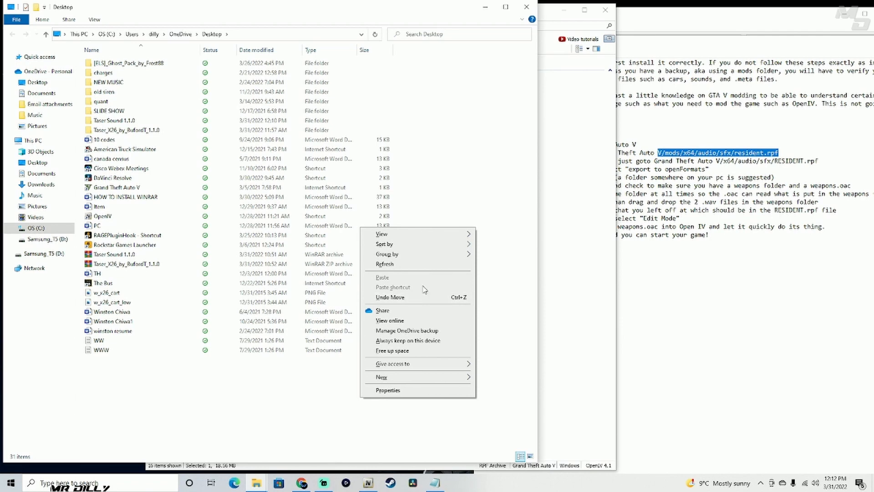
{"action": "mouse_move", "coordinate": [410, 377]}
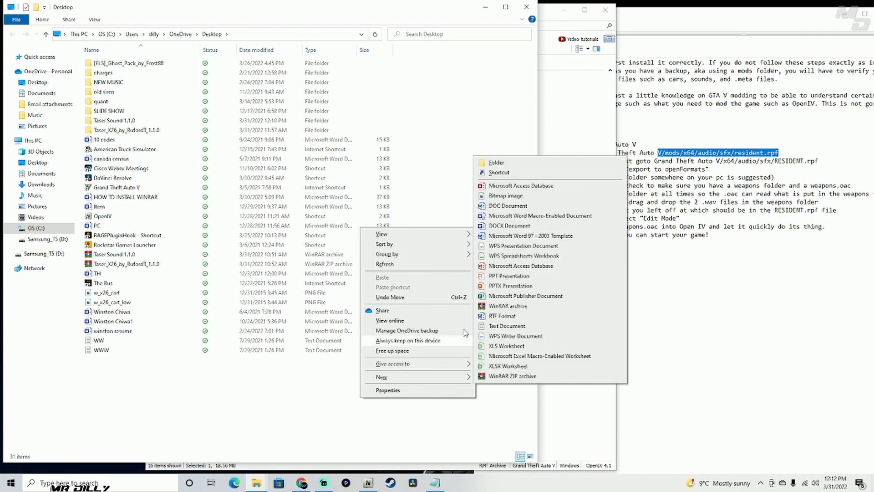
{"action": "left_click", "coordinate": [506, 162]}
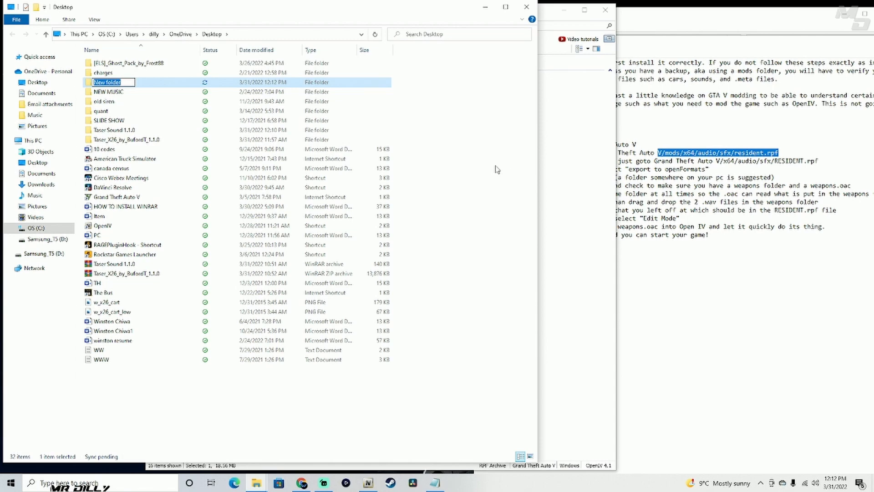
{"action": "type", "text": "zz"}
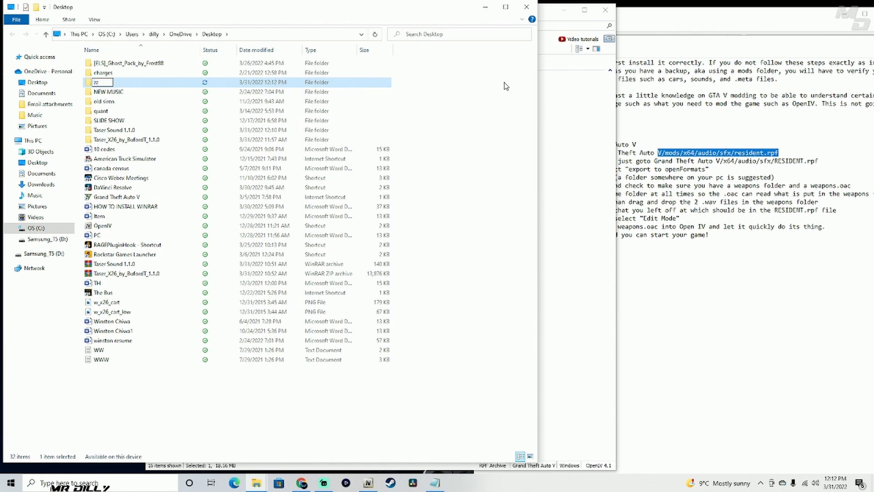
{"action": "left_click", "coordinate": [504, 131]}
{"action": "left_click", "coordinate": [526, 7]}
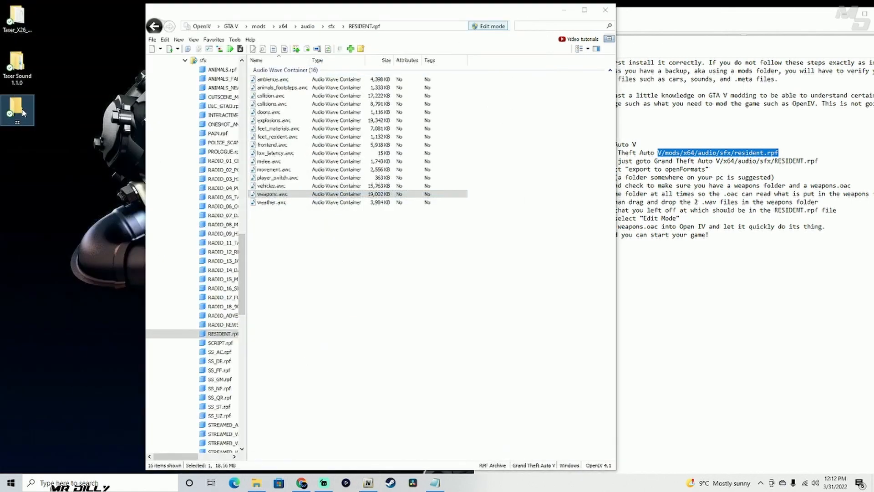
{"action": "double_click", "coordinate": [17, 107]}
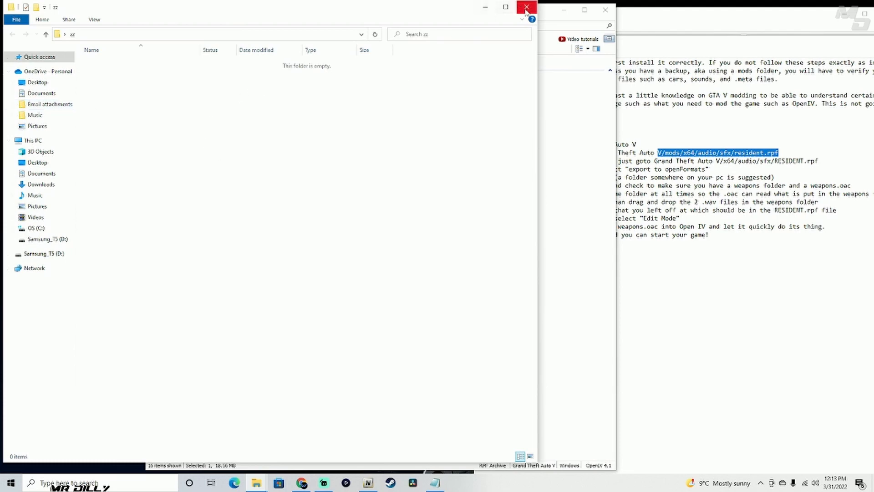
{"action": "left_click", "coordinate": [527, 7]}
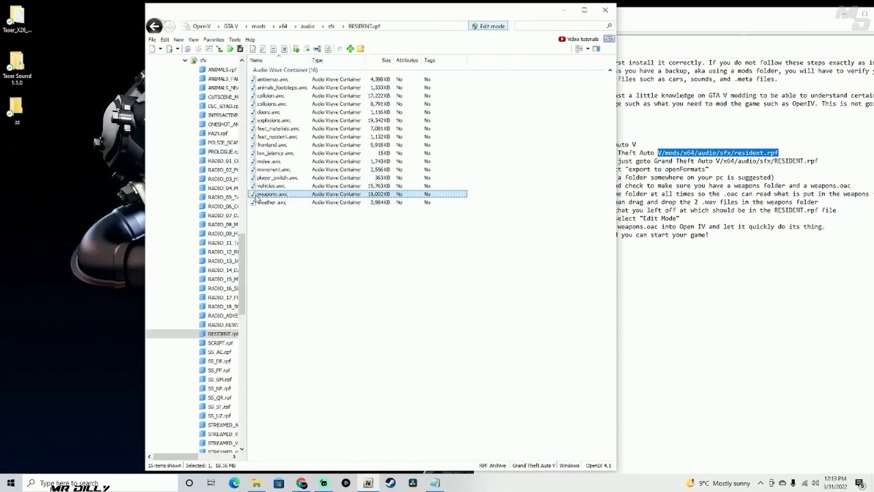
Step: Export weapons.awc to openFormats (.oac) into the zz folder on the Desktop
{"action": "right_click", "coordinate": [308, 197]}
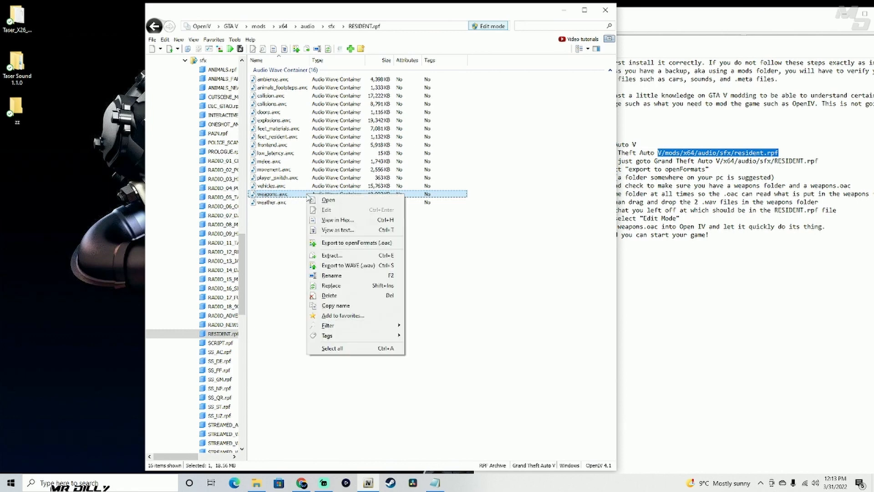
{"action": "left_click", "coordinate": [348, 244]}
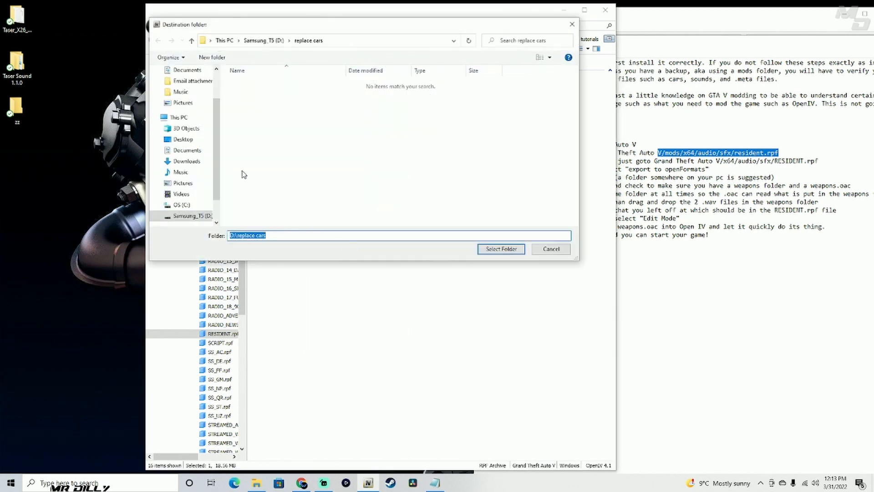
{"action": "left_click", "coordinate": [183, 138]}
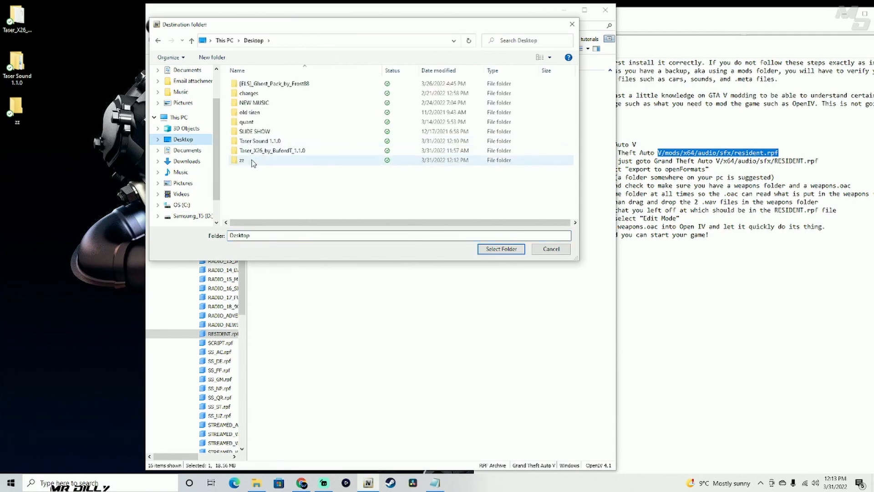
{"action": "left_click", "coordinate": [270, 161]}
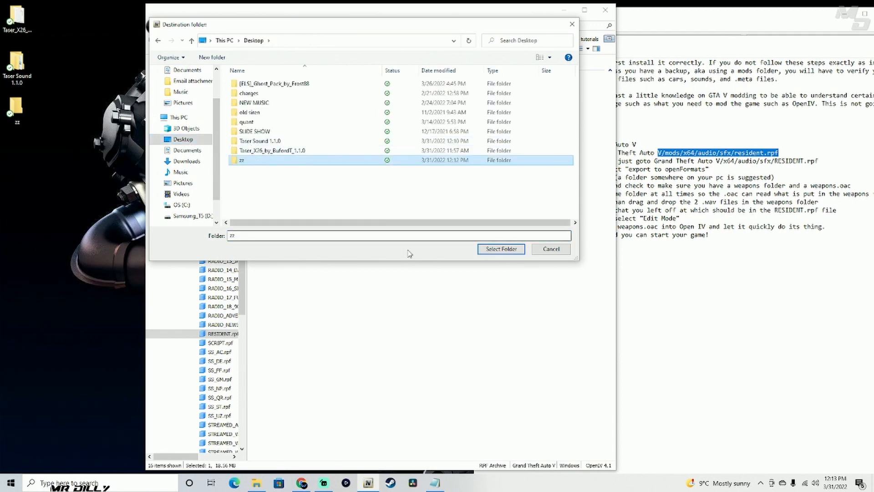
{"action": "left_click", "coordinate": [496, 251]}
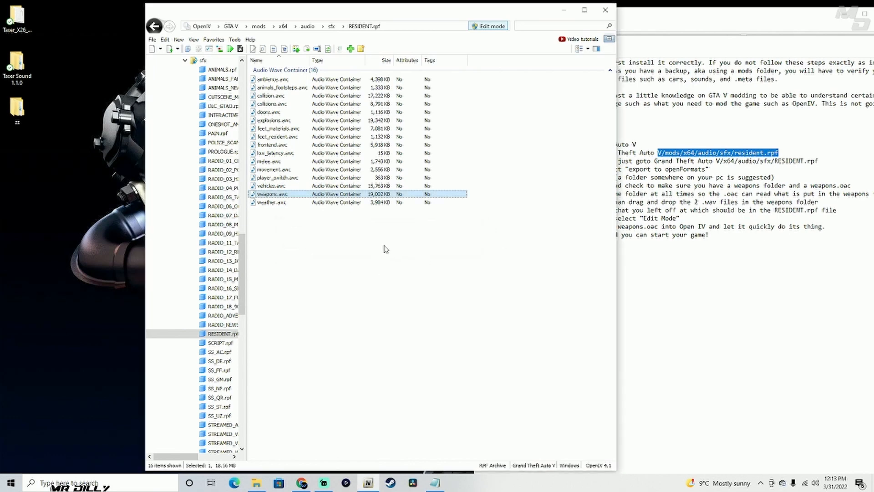
Step: Open the zz folder, check the exported weapons folder and weapons.oac, and place it beside the Taser Sound 1.1.0 folder
{"action": "double_click", "coordinate": [25, 115]}
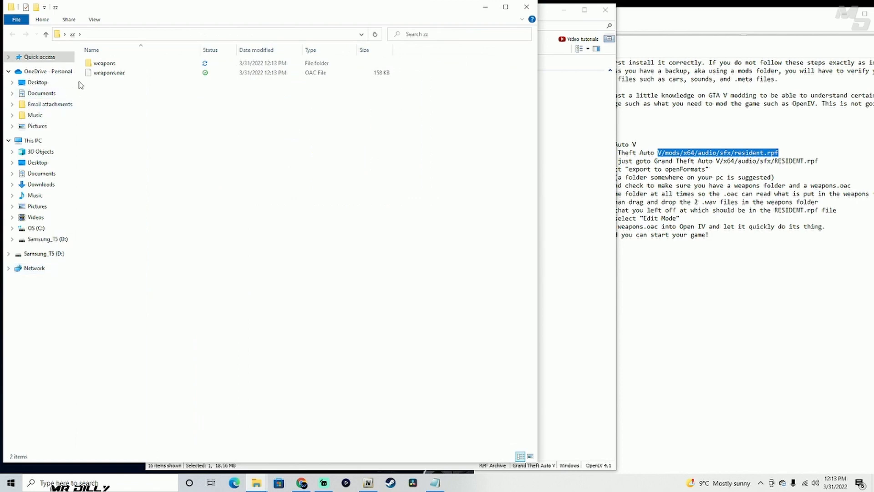
{"action": "left_click_drag", "start_coordinate": [112, 87], "coordinate": [128, 65]}
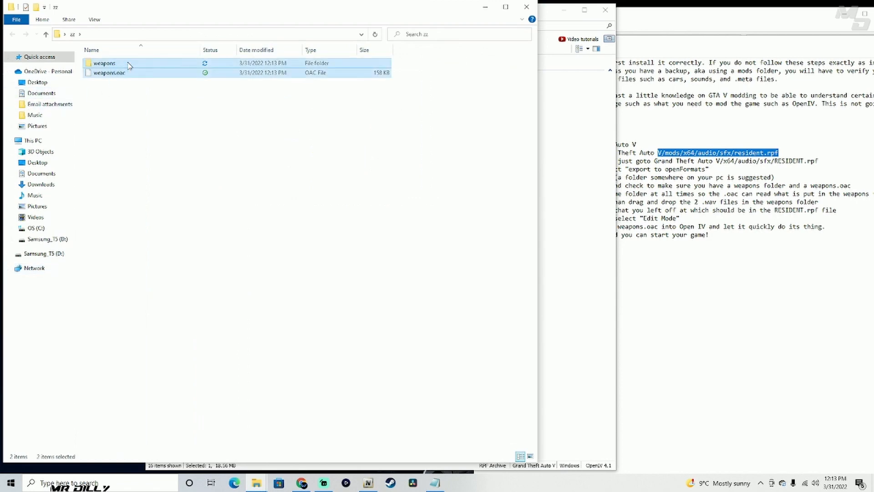
{"action": "left_click", "coordinate": [153, 136]}
{"action": "left_click_drag", "start_coordinate": [237, 16], "coordinate": [241, 20]}
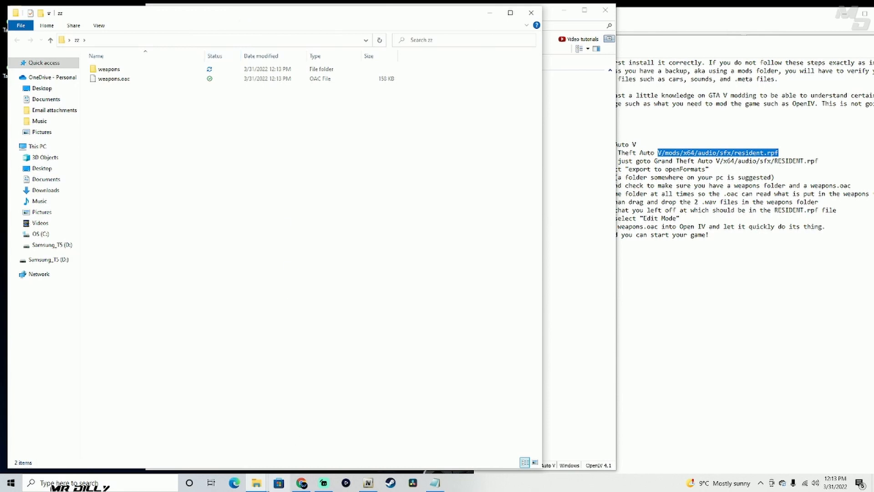
{"action": "mouse_move", "coordinate": [257, 485]}
{"action": "left_click", "coordinate": [229, 464]}
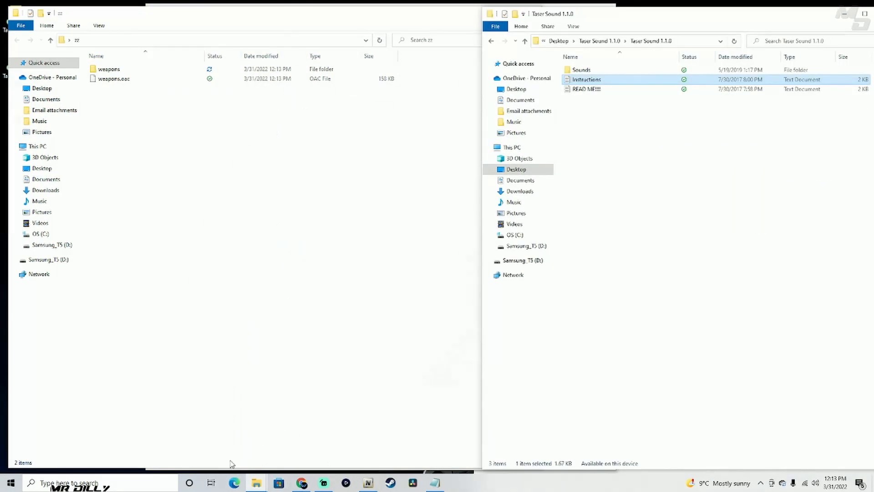
{"action": "left_click_drag", "start_coordinate": [645, 30], "coordinate": [713, 38]}
{"action": "left_click", "coordinate": [376, 25]}
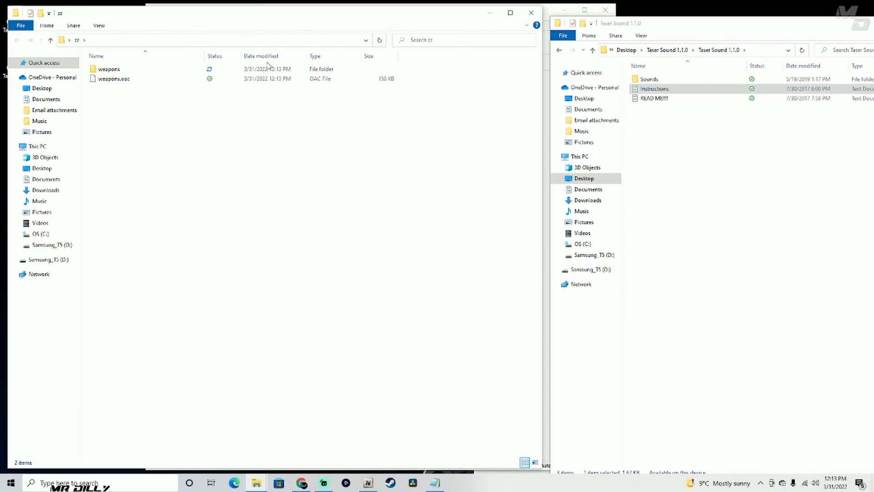
Step: Move CHARGE and GTA5_GUN_STUN1 from the mod's Sounds folder into zz's weapons folder, replacing the existing files
{"action": "double_click", "coordinate": [109, 70]}
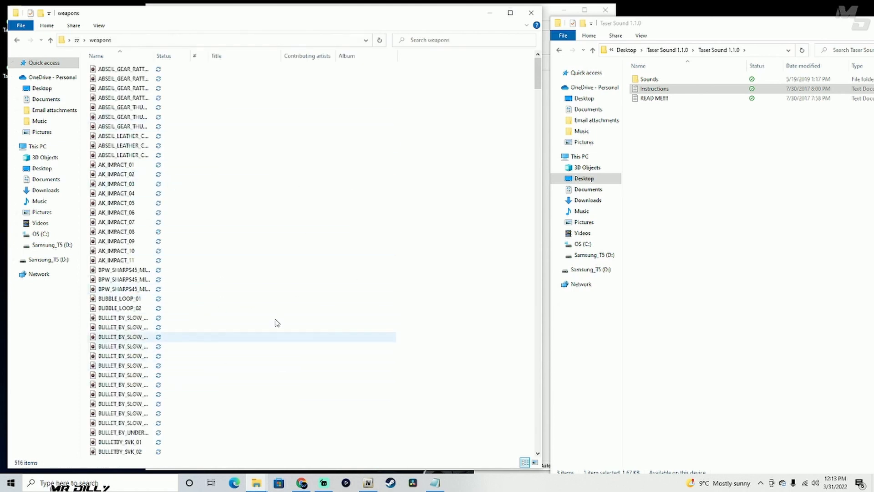
{"action": "left_click", "coordinate": [650, 80]}
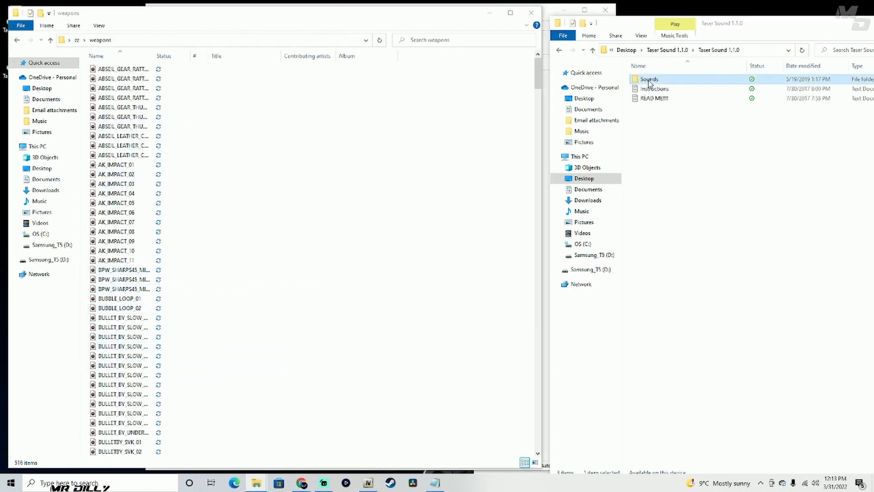
{"action": "double_click", "coordinate": [674, 81]}
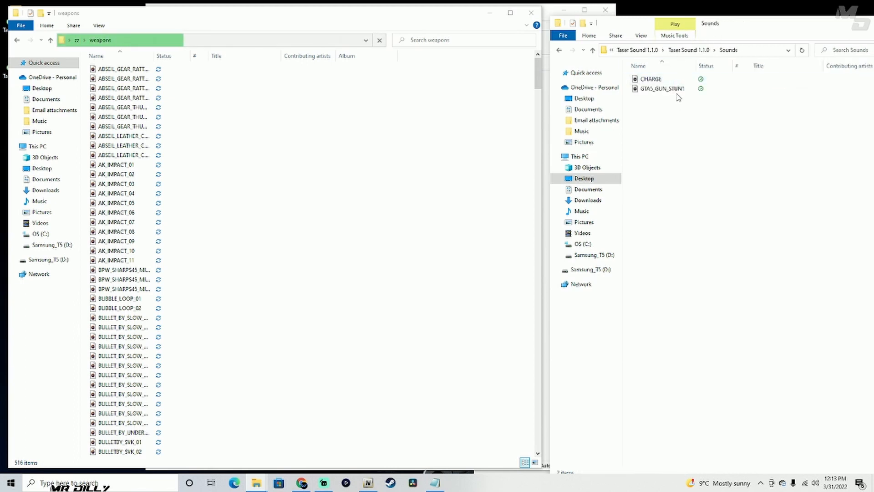
{"action": "left_click_drag", "start_coordinate": [680, 101], "coordinate": [679, 76]}
{"action": "left_click_drag", "start_coordinate": [736, 83], "coordinate": [505, 191]}
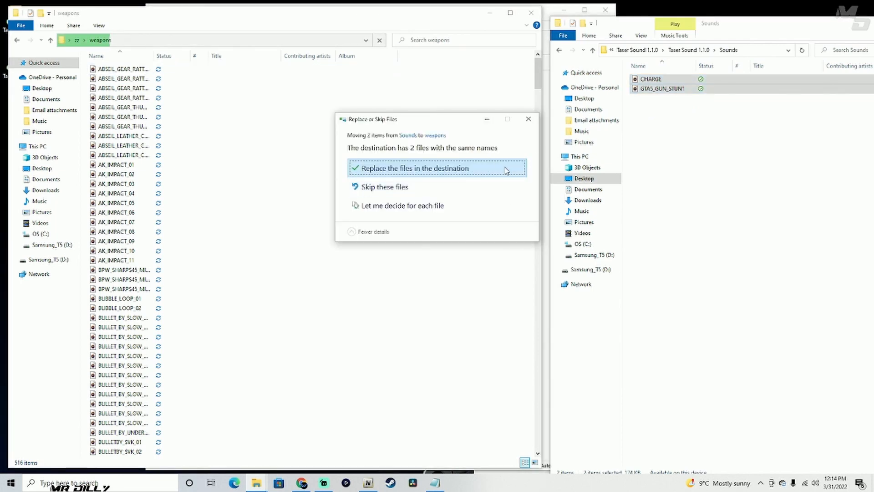
{"action": "left_click", "coordinate": [508, 170]}
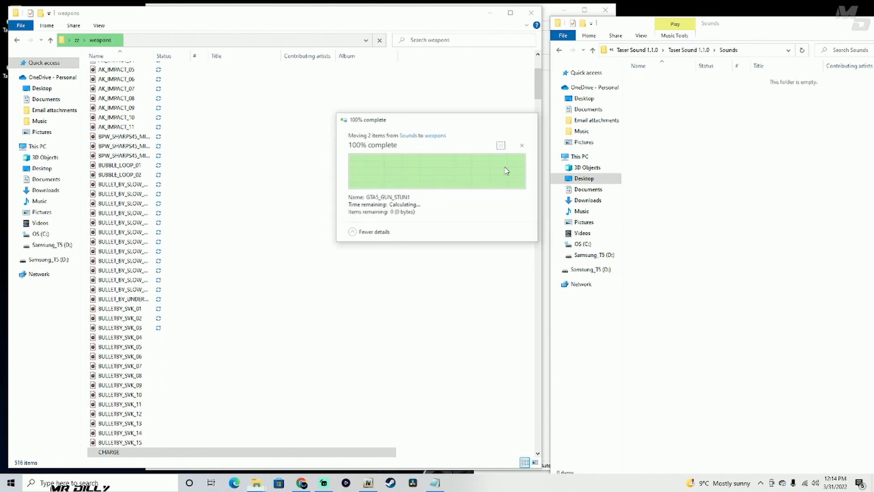
Step: Close the Sounds folder, go back up to the zz folder and close it too
{"action": "left_click_drag", "start_coordinate": [774, 27], "coordinate": [539, 29]}
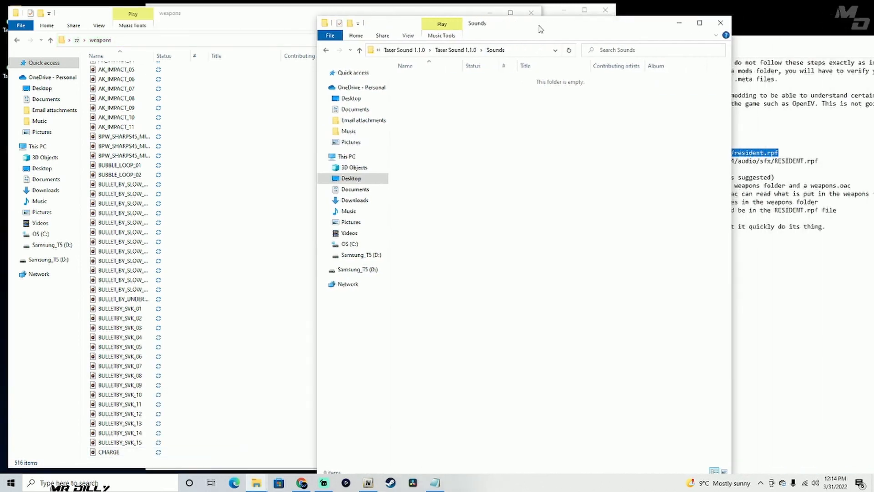
{"action": "left_click", "coordinate": [721, 23]}
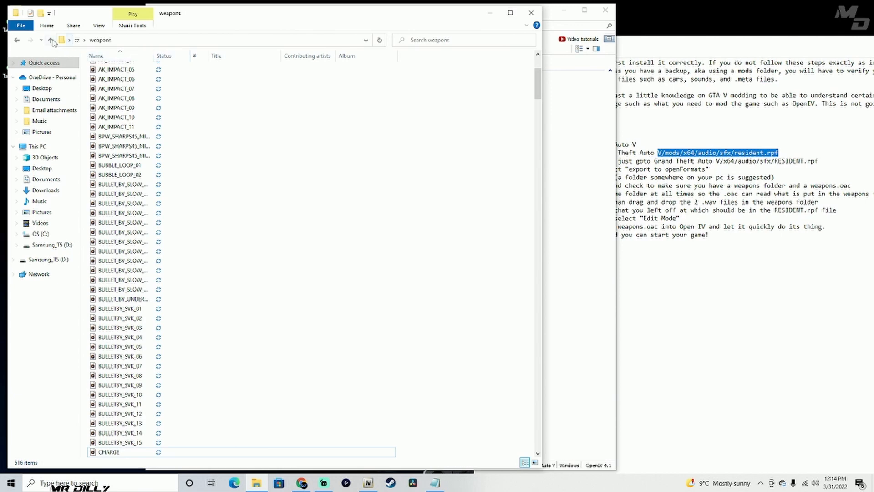
{"action": "left_click", "coordinate": [51, 41]}
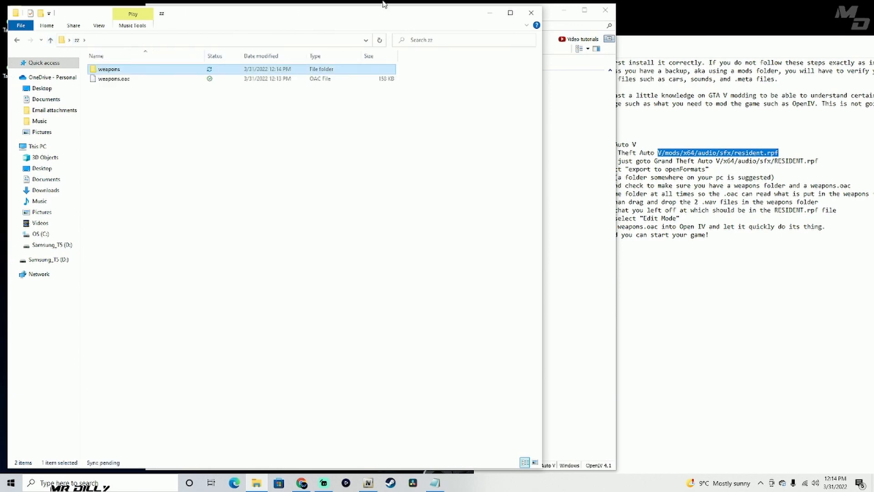
{"action": "left_click", "coordinate": [531, 13]}
Step: Import weapons.oac from the Desktop's zz folder into RESIDENT.rpf as openFormats
{"action": "left_click", "coordinate": [338, 252]}
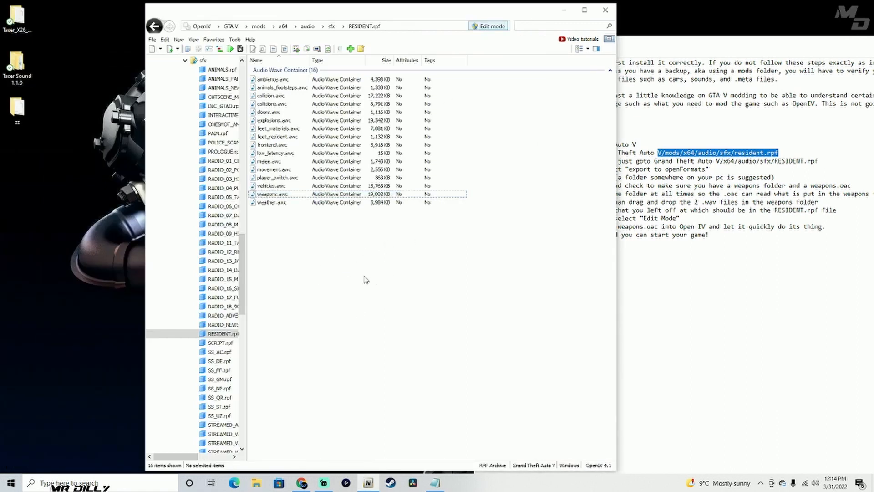
{"action": "right_click", "coordinate": [382, 272]}
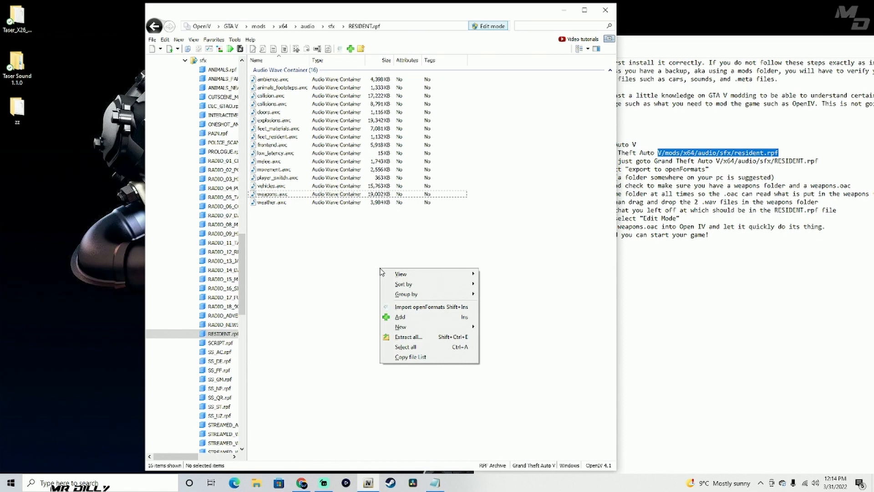
{"action": "left_click", "coordinate": [442, 309]}
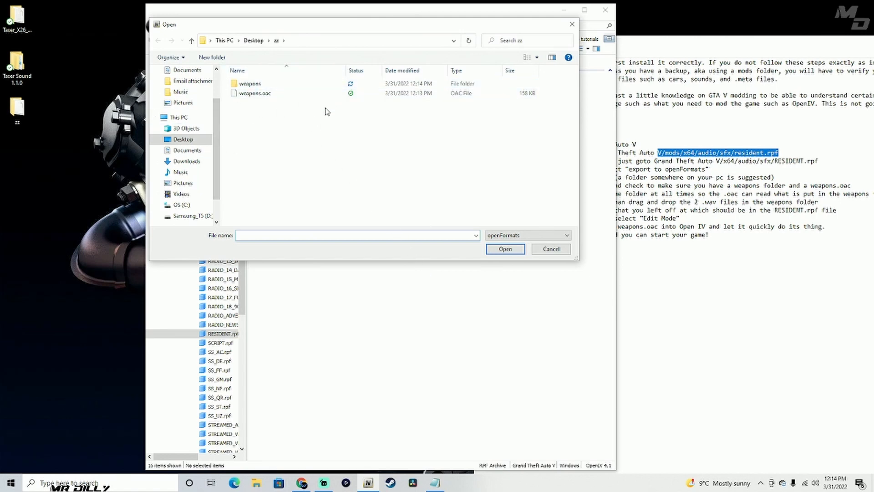
{"action": "left_click", "coordinate": [183, 142]}
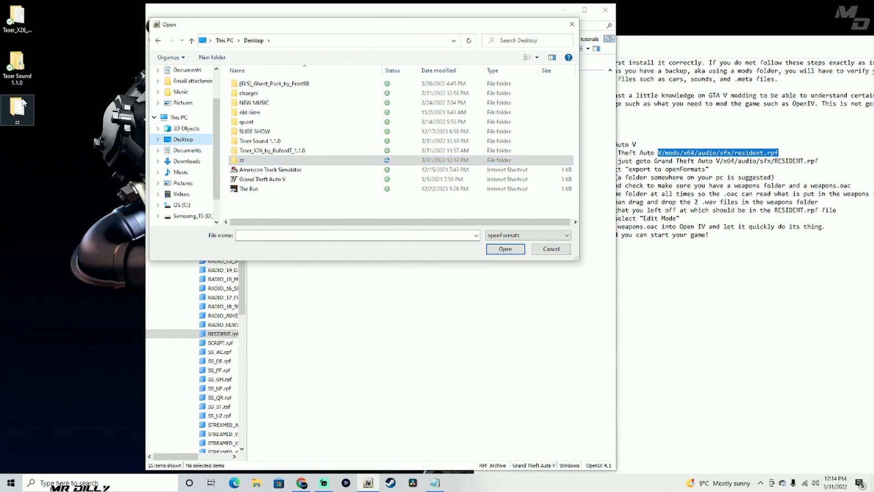
{"action": "left_click", "coordinate": [291, 160]}
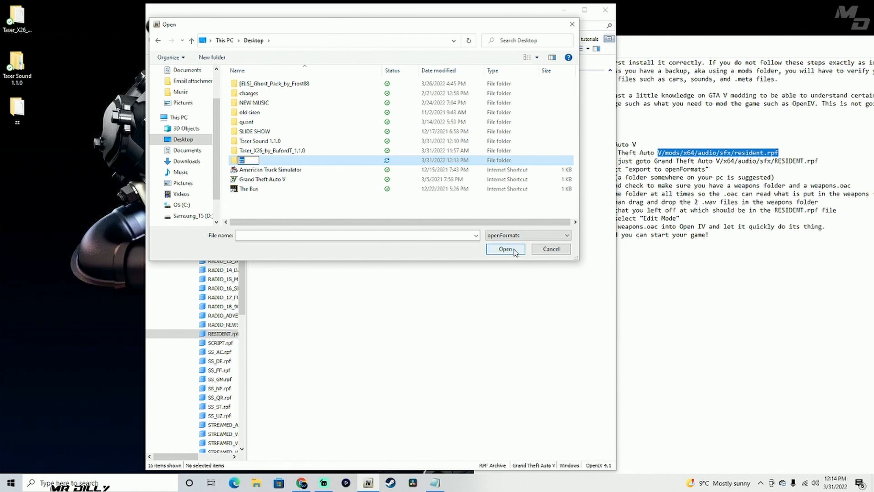
{"action": "double_click", "coordinate": [353, 163]}
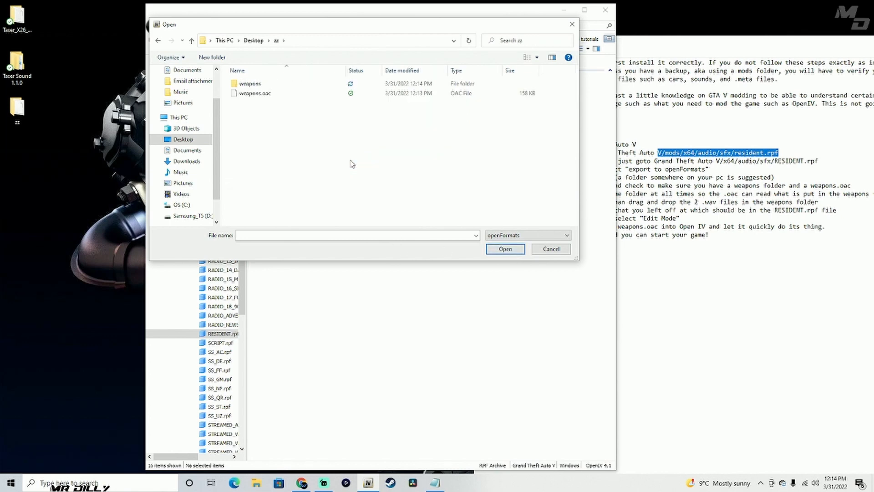
{"action": "left_click", "coordinate": [241, 95]}
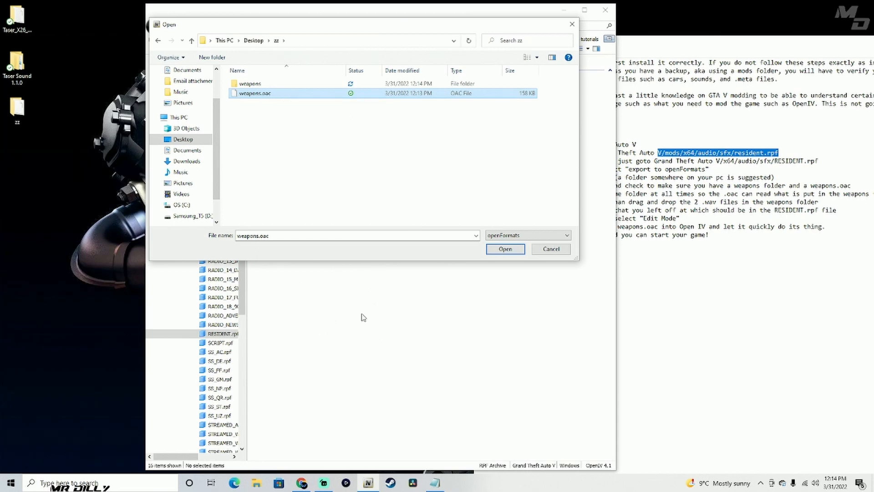
{"action": "left_click", "coordinate": [516, 250]}
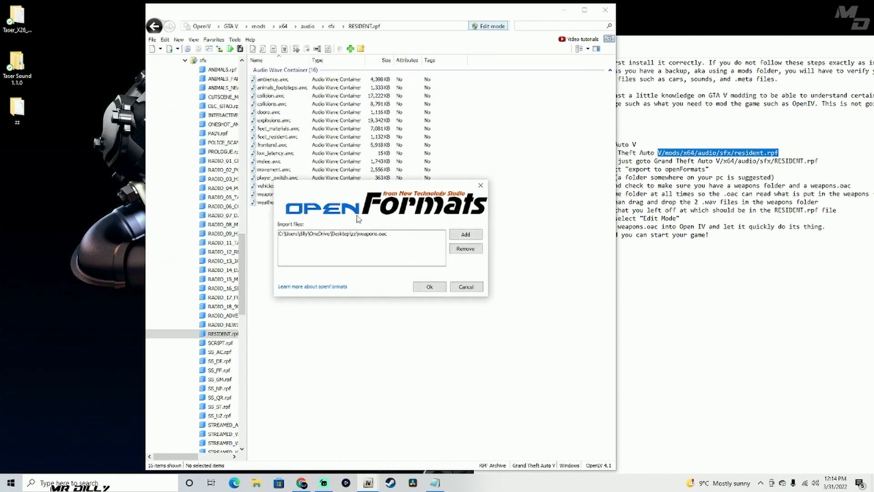
{"action": "left_click", "coordinate": [430, 289]}
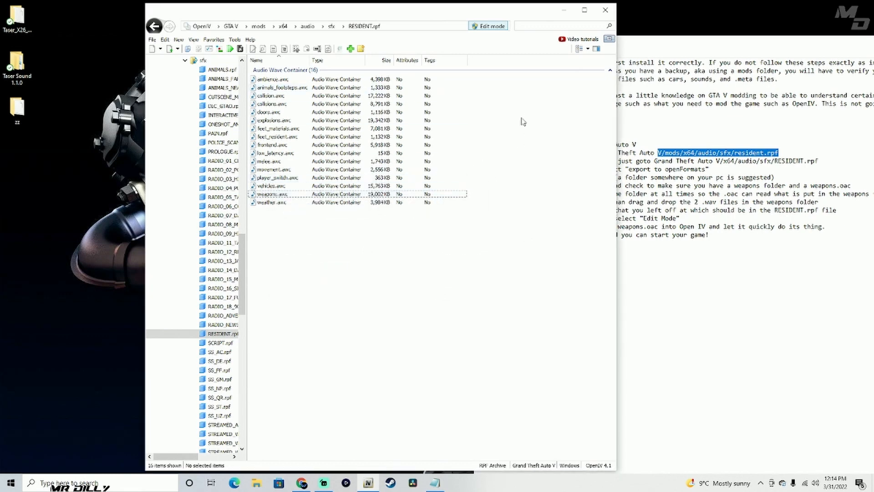
Step: Close OpenIV and the Instructions file, and delete the leftover taser archives, texture files and mod folders, including zz, from the Desktop
{"action": "left_click", "coordinate": [605, 9]}
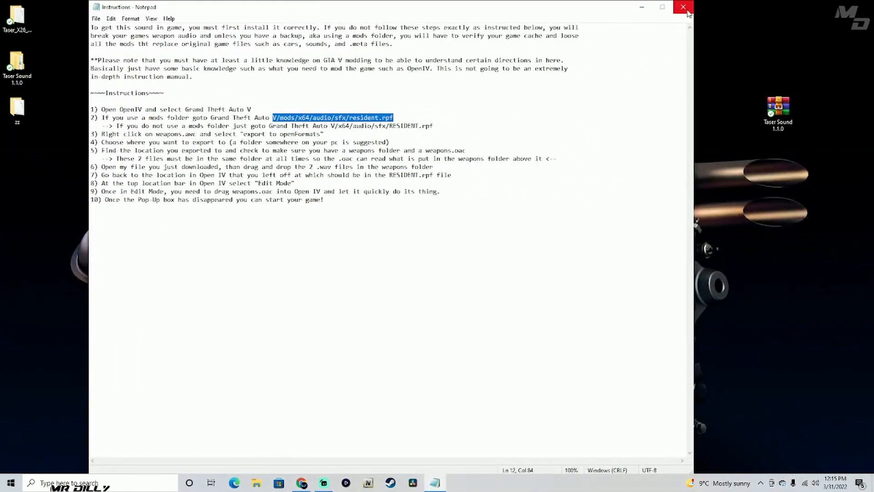
{"action": "left_click", "coordinate": [689, 13]}
{"action": "left_click_drag", "start_coordinate": [778, 111], "coordinate": [610, 19]}
{"action": "left_click_drag", "start_coordinate": [693, 20], "coordinate": [223, 84]}
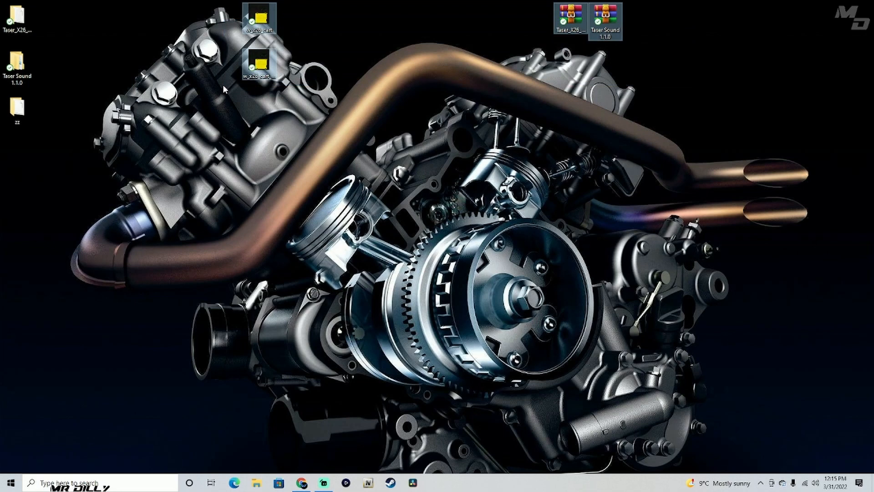
{"action": "key", "text": "Delete"}
{"action": "left_click_drag", "start_coordinate": [17, 131], "coordinate": [13, 16]}
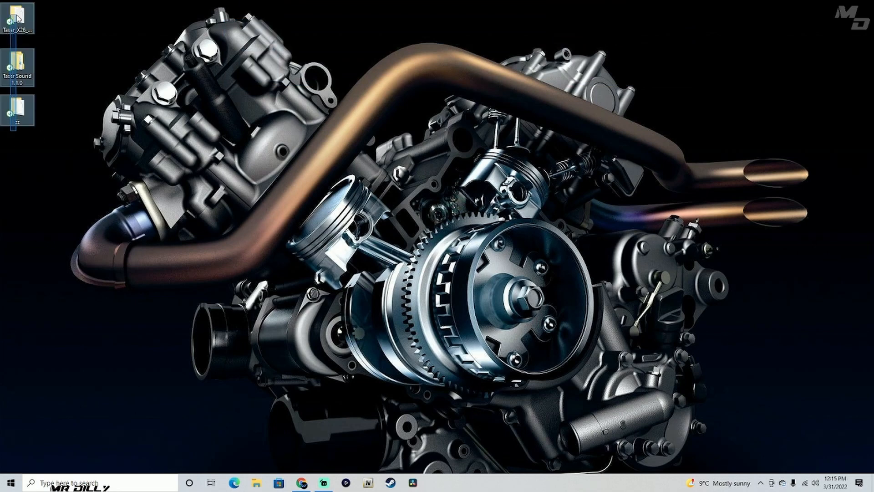
{"action": "key", "text": "Delete"}
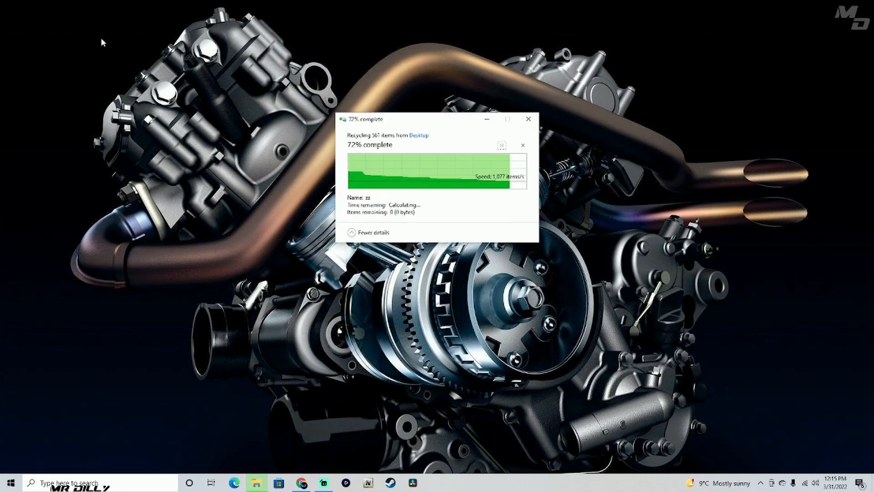
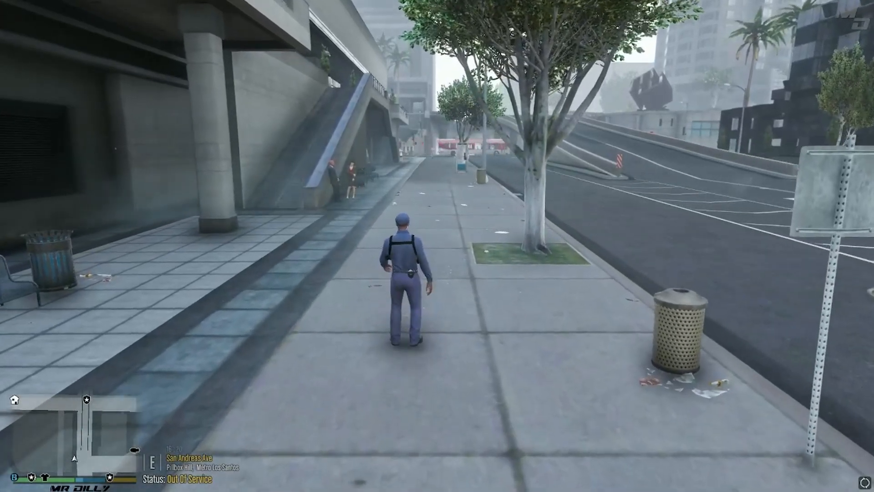
Step: In GTA V, equip the Stun Gun from the weapon wheel and switch to first-person view
{"action": "key", "text": "s"}
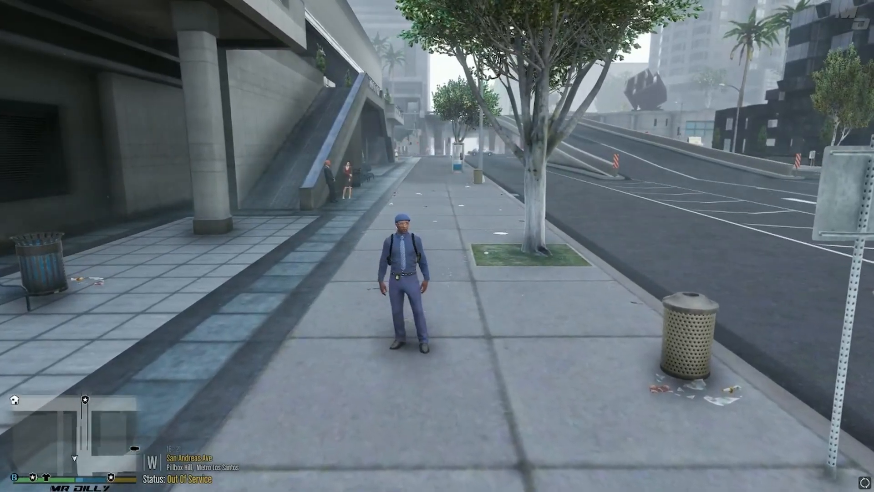
{"action": "key", "text": "Tab"}
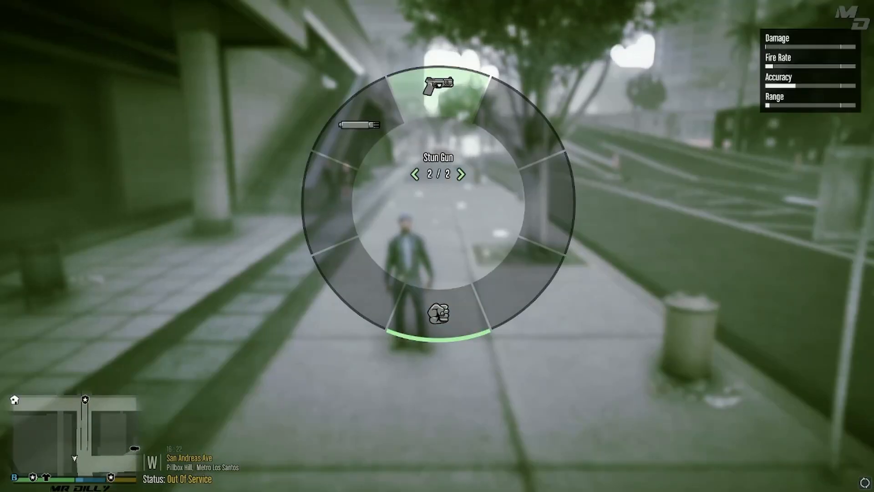
{"action": "key", "text": "Tab"}
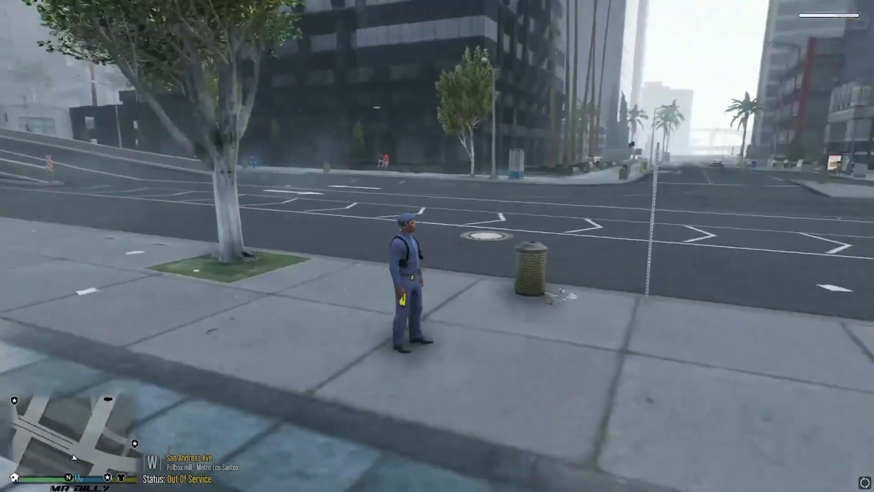
{"action": "key", "text": "v"}
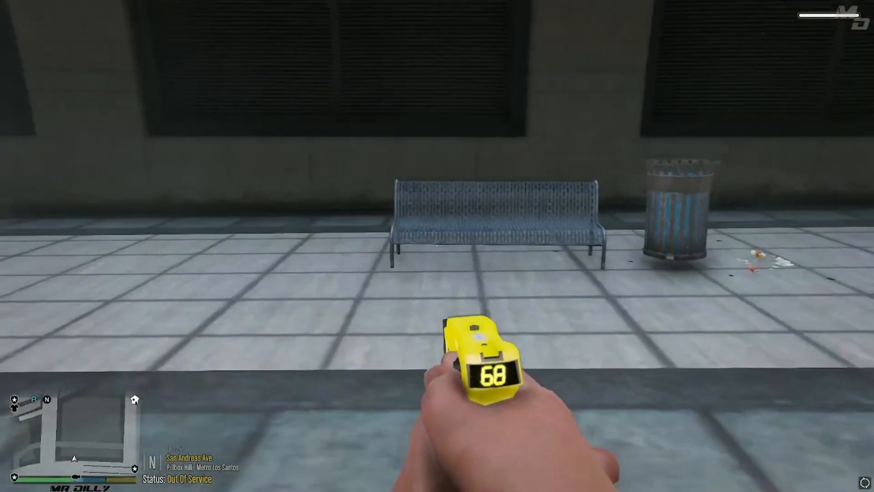
Step: Examine the yellow taser model in first person, both aimed and lowered, while walking along the sidewalk
{"action": "key", "text": "w"}
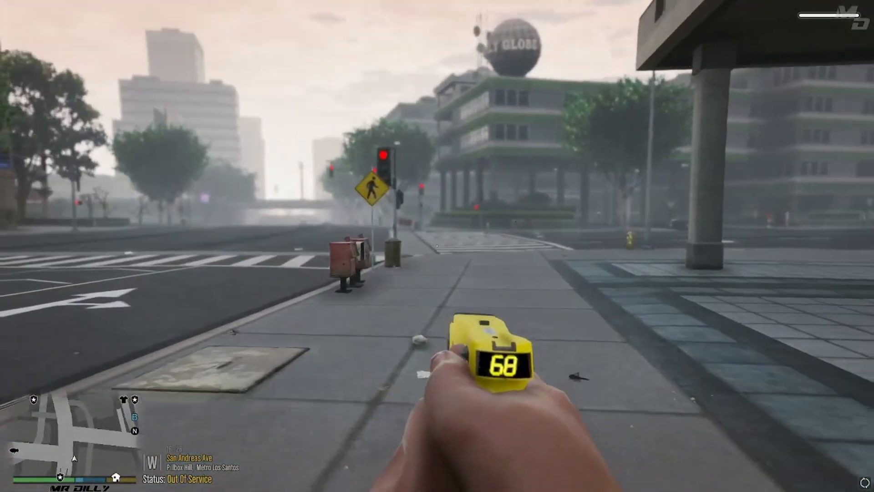
{"action": "key", "text": "w"}
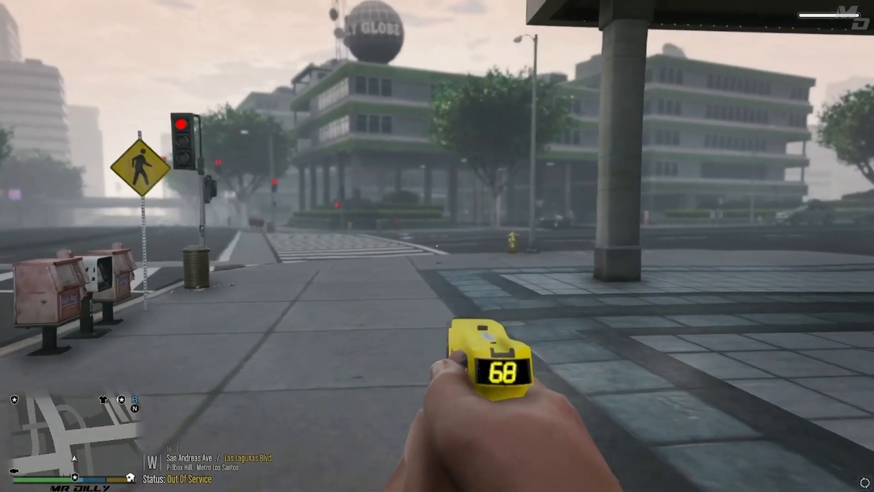
{"action": "key", "text": "a"}
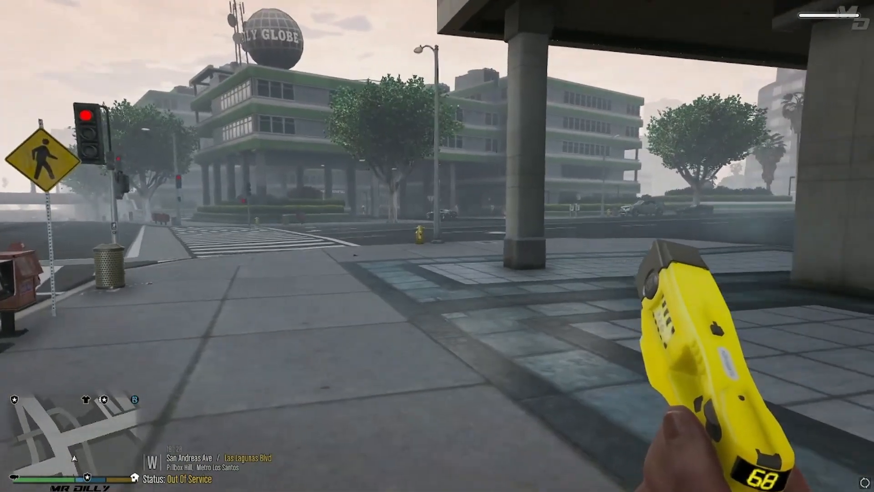
{"action": "key", "text": "w"}
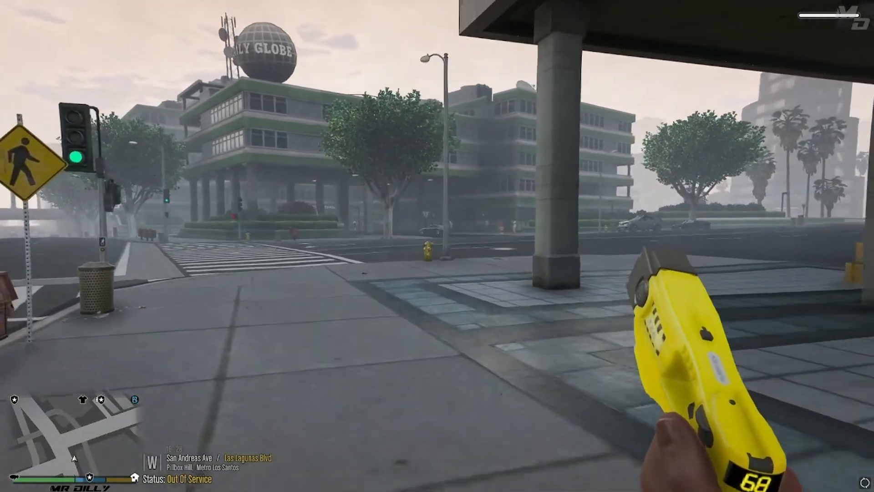
Step: Walk up to the two pedestrians by the ramp and aim the taser at the man in the suit
{"action": "key", "text": "w"}
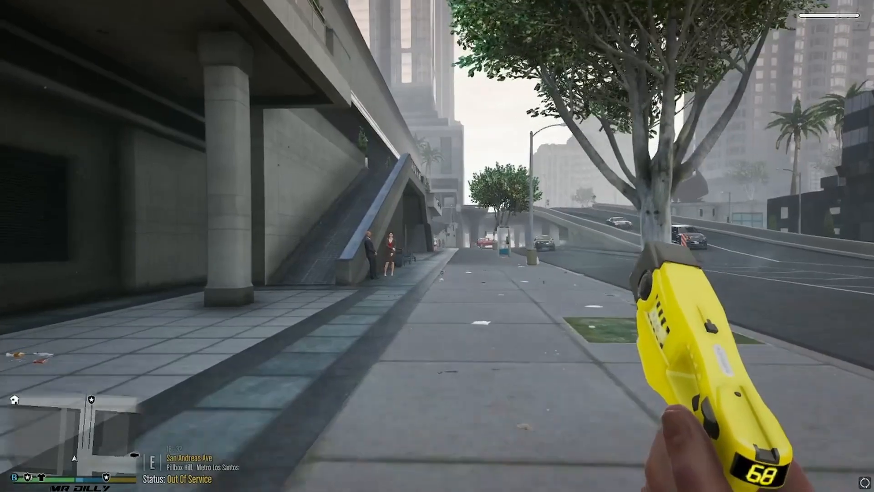
{"action": "key", "text": "w"}
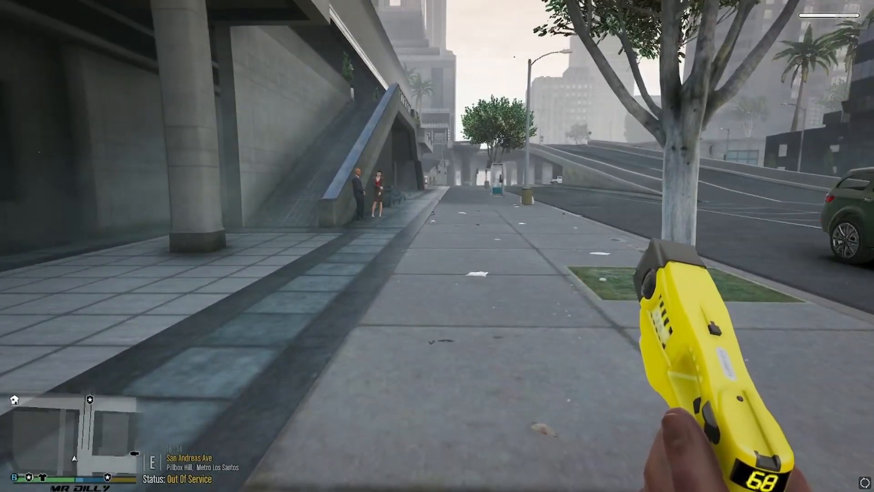
{"action": "key", "text": "w"}
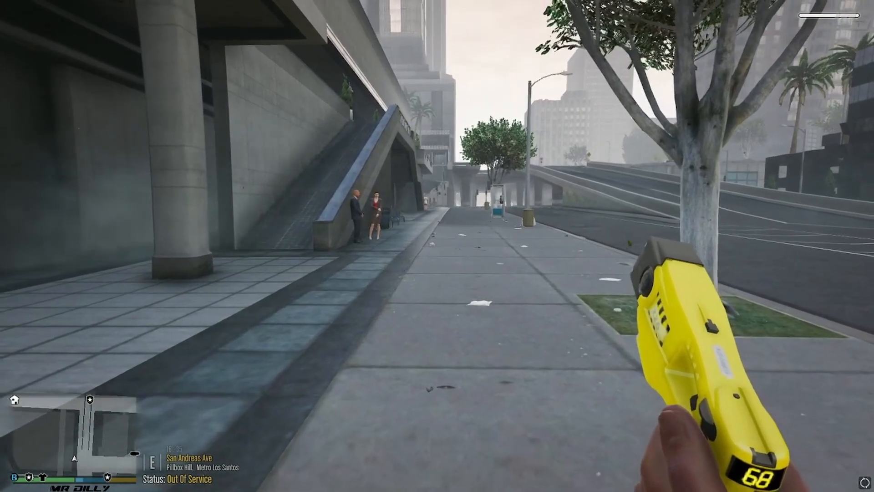
{"action": "key", "text": "w"}
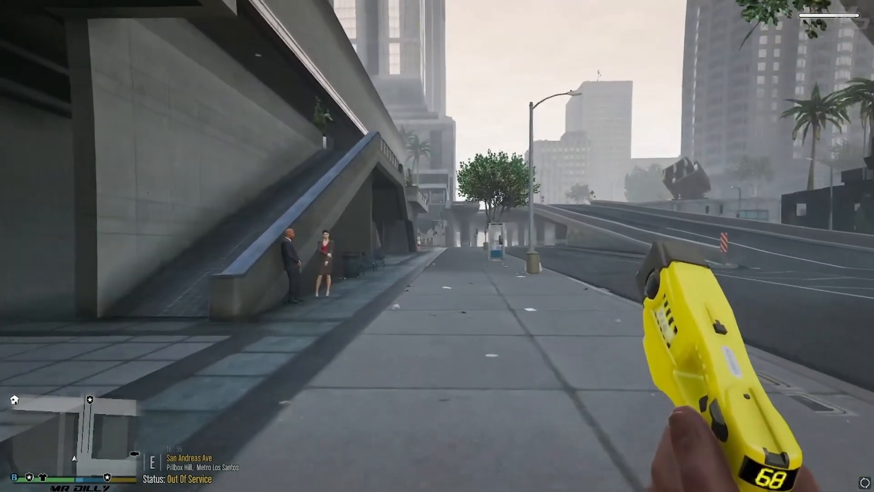
{"action": "key", "text": "w"}
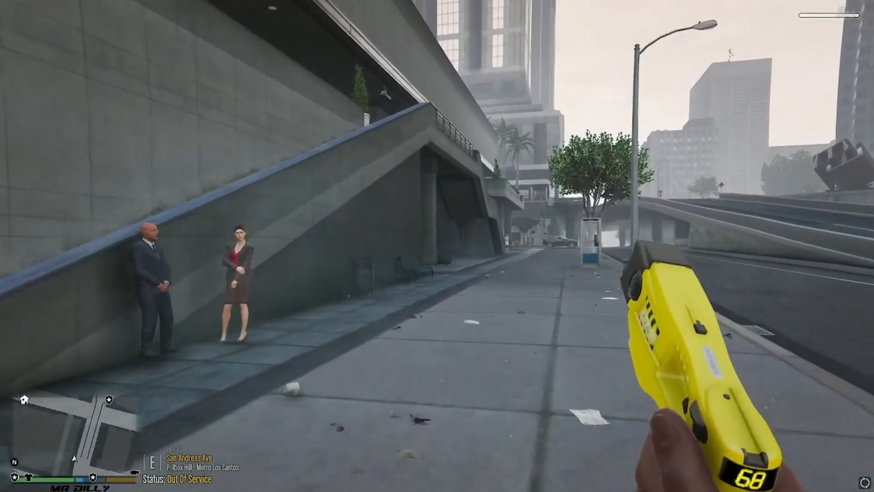
{"action": "key", "text": "w"}
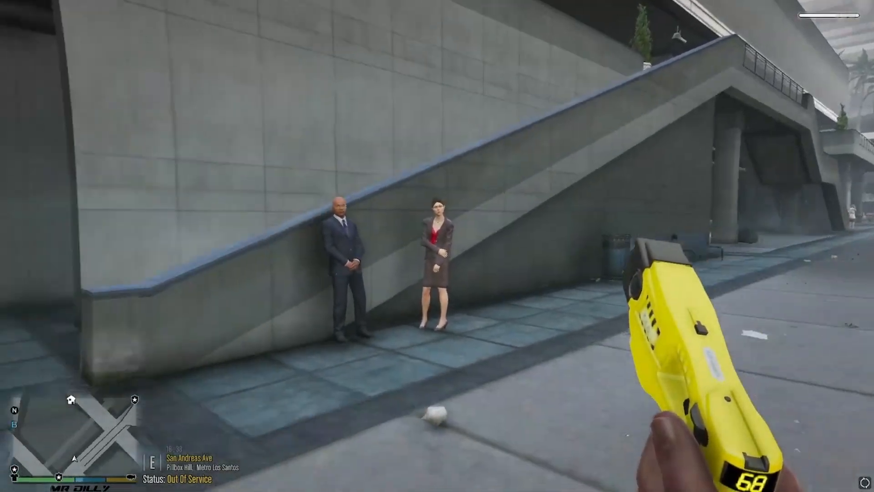
{"action": "key", "text": "w"}
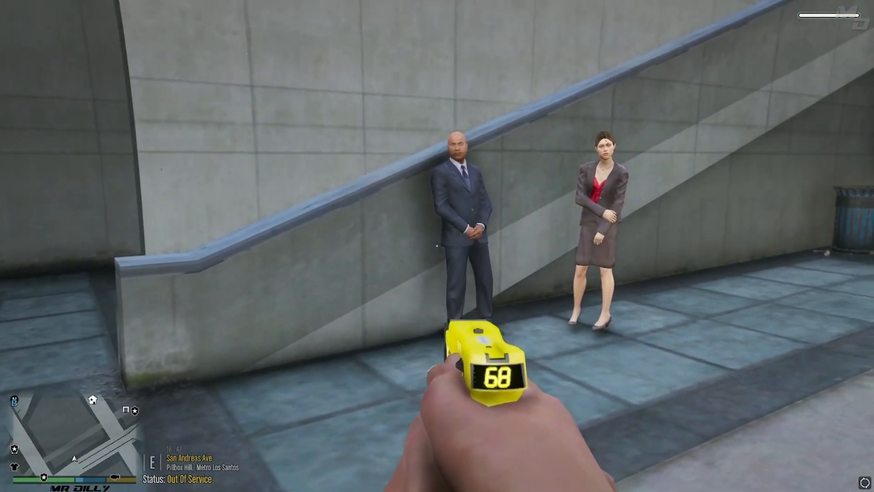
{"action": "key", "text": "w"}
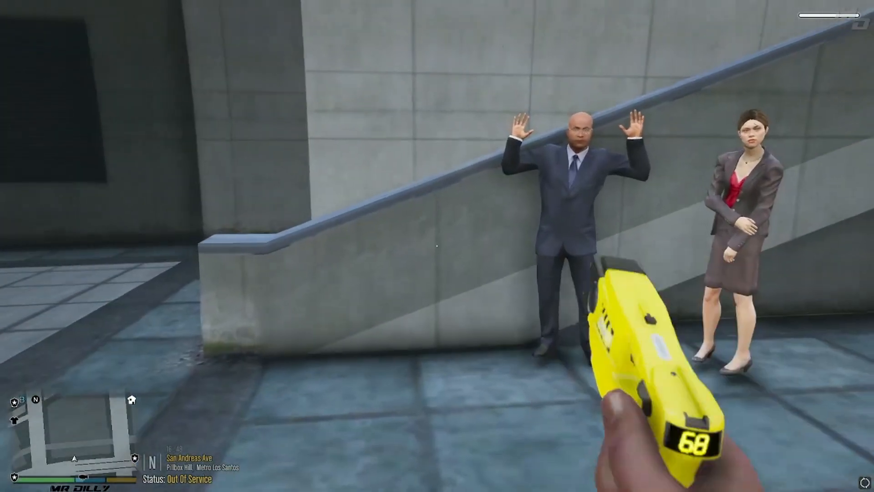
{"action": "right_click", "coordinate": [438, 246]}
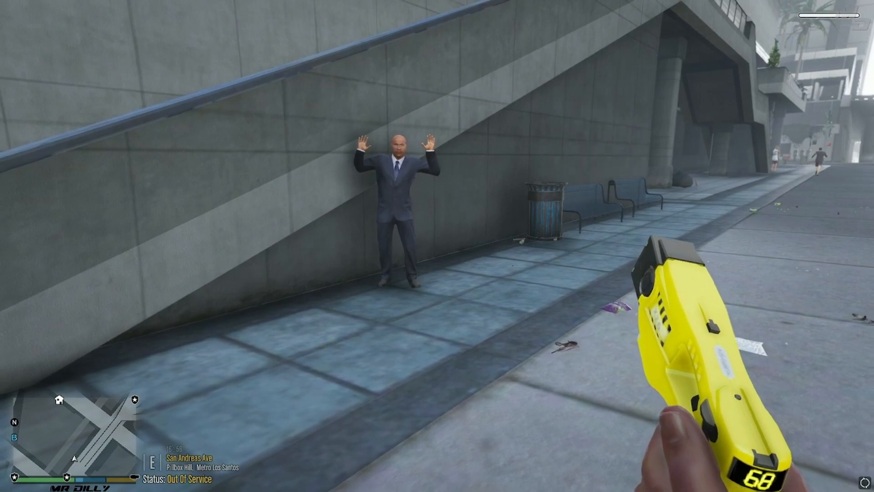
Step: Return to third-person view and check the taser in the character's hand on the sidewalk
{"action": "key", "text": "v"}
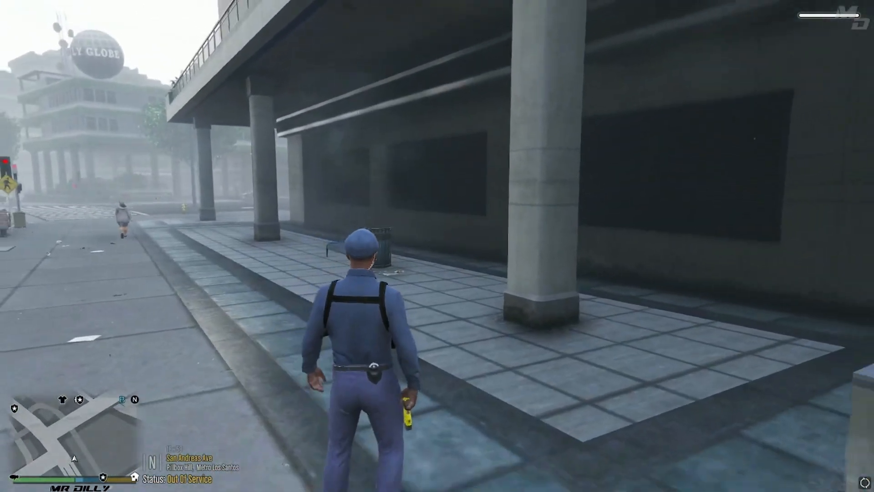
{"action": "key", "text": "w"}
{"action": "key", "text": "Tab"}
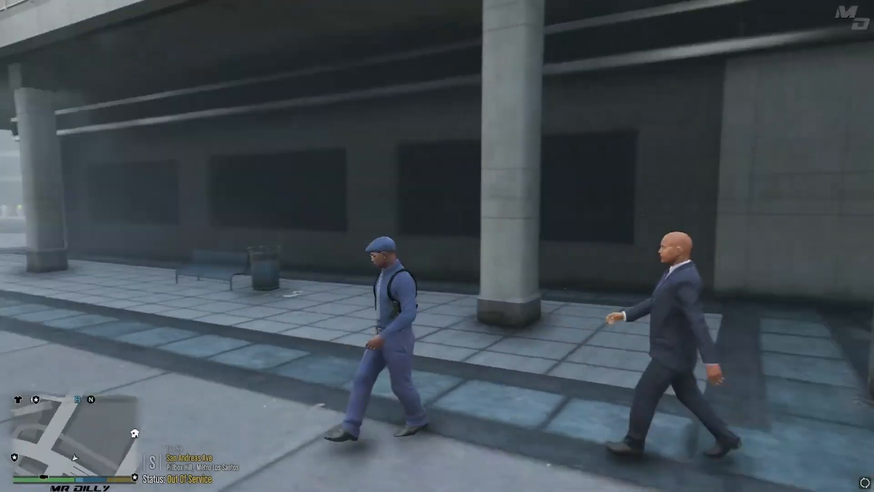
{"action": "key", "text": "s"}
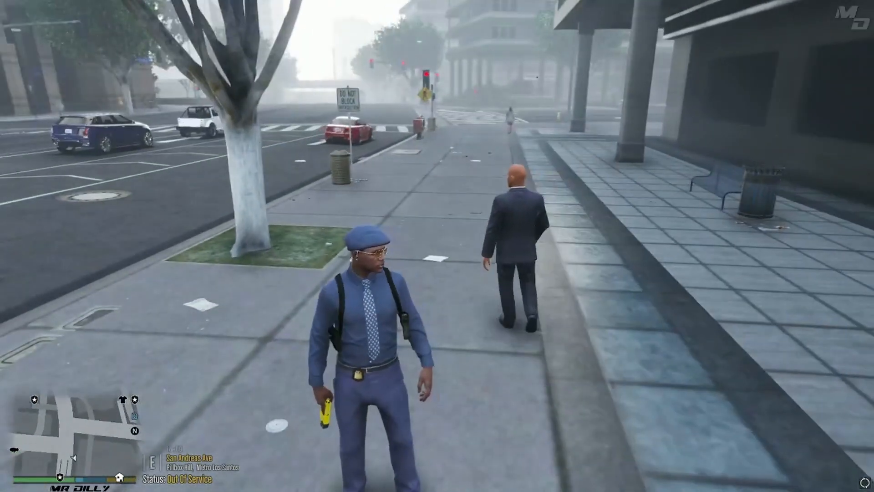
{"action": "key", "text": "w"}
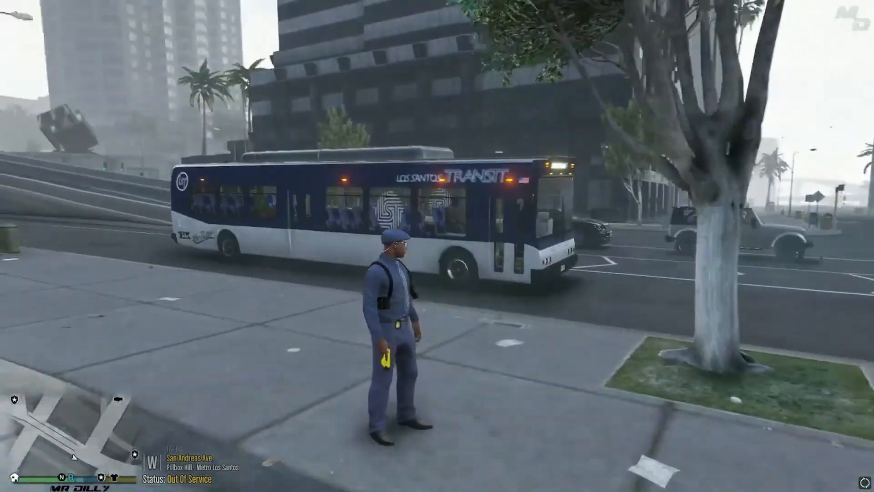
Step: Walk along the San Andreas Ave sidewalk with the taser lowered and turn the character around to view it from the front
{"action": "key", "text": "w"}
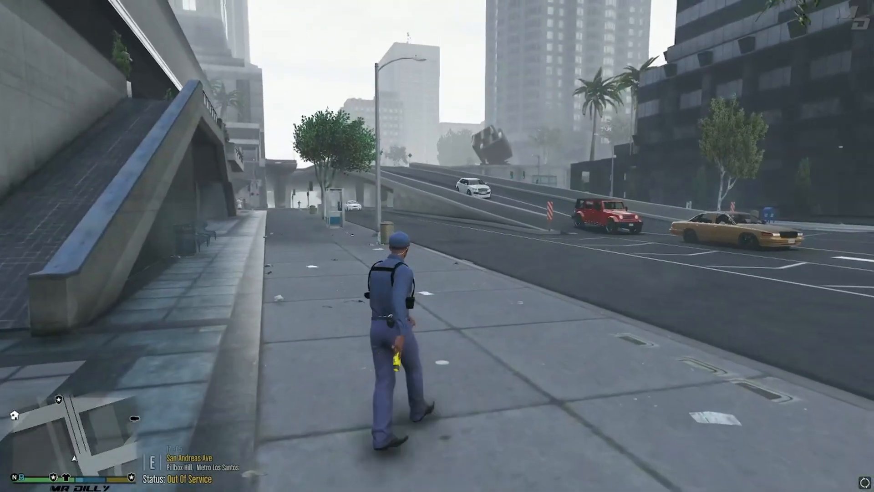
{"action": "key", "text": "w"}
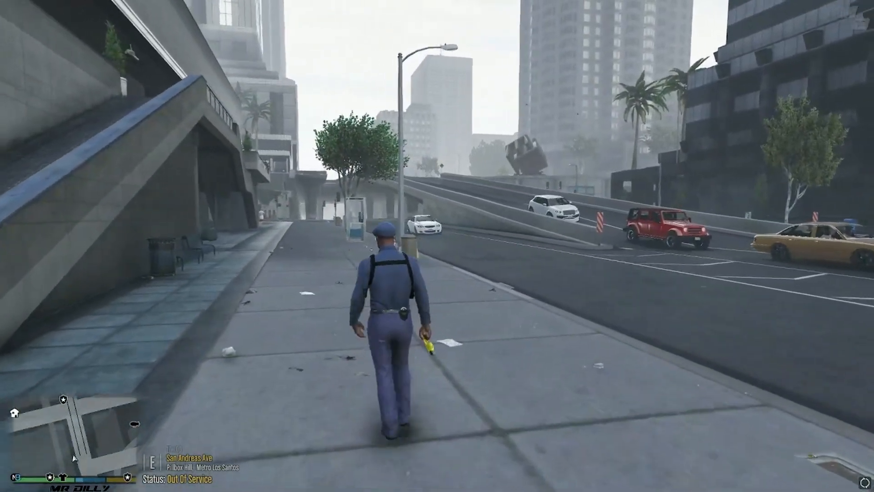
{"action": "key", "text": "w"}
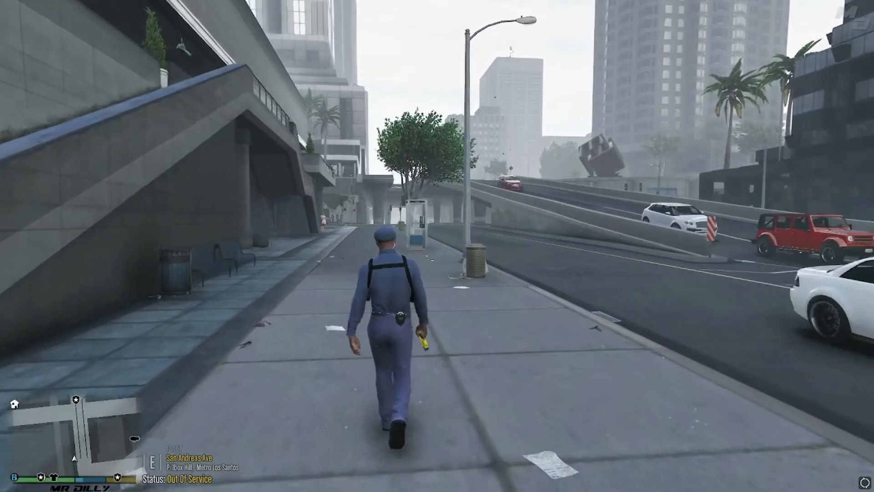
{"action": "key", "text": "s"}
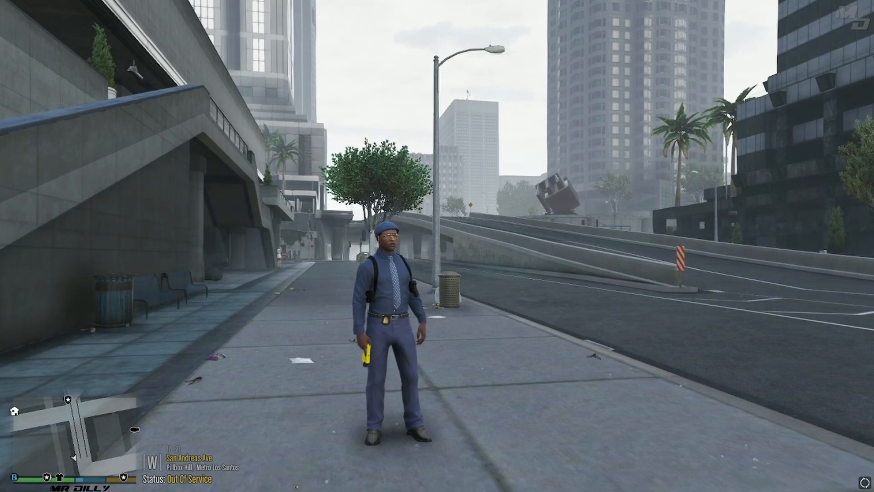
Step: Walk the character past the benches and trash can toward the phone booth, keeping the yellow taser in hand
{"action": "key", "text": "w"}
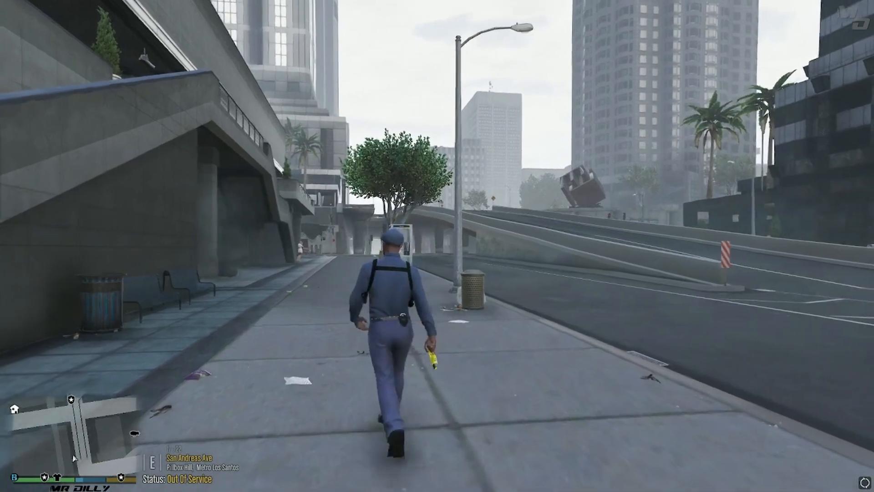
{"action": "key", "text": "w"}
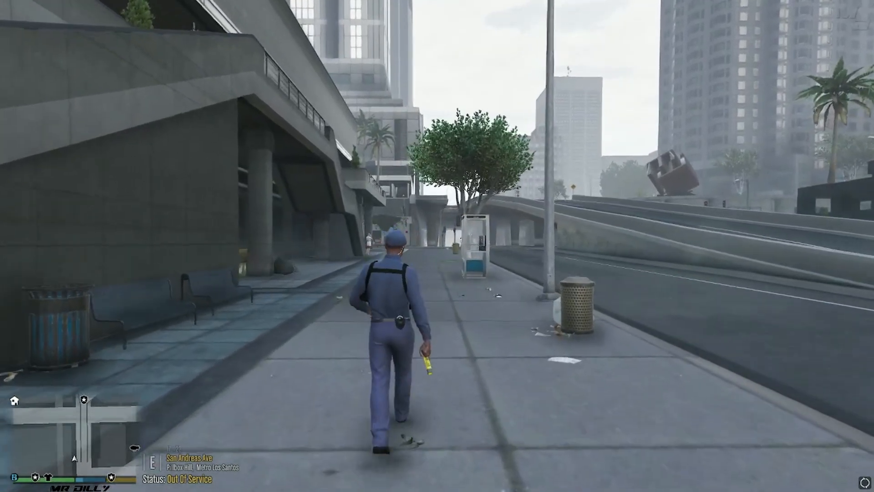
{"action": "key", "text": "w"}
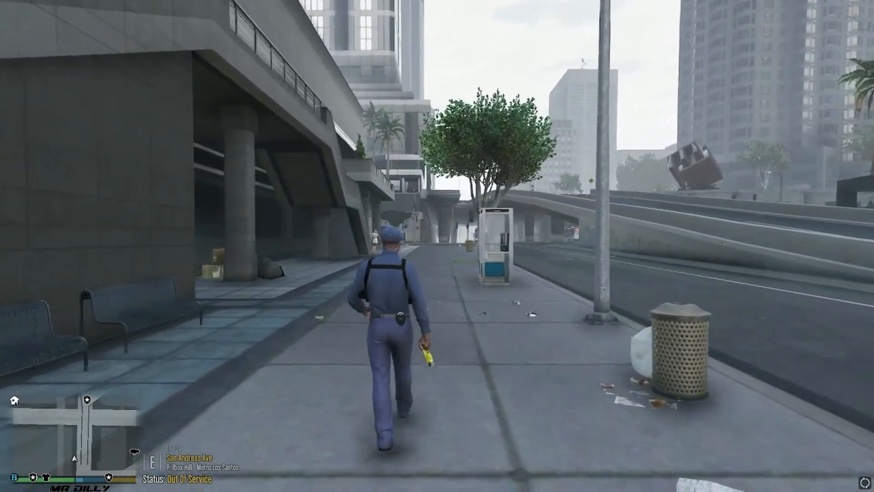
{"action": "key", "text": "w"}
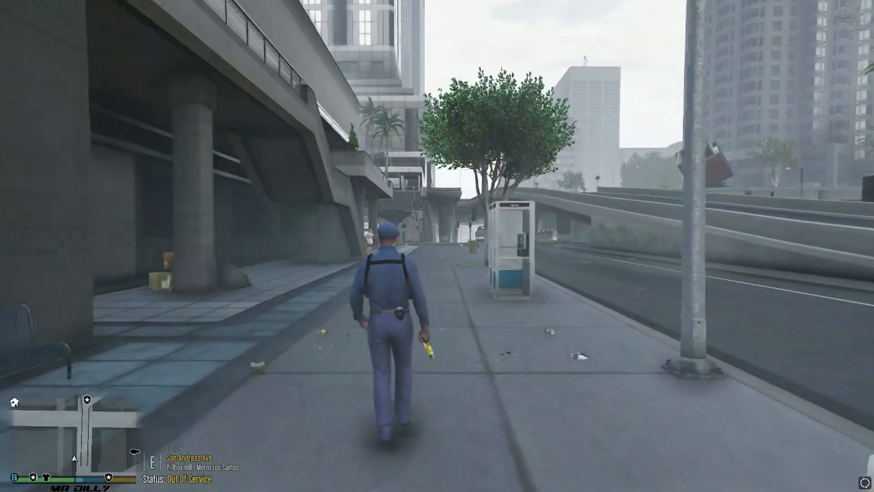